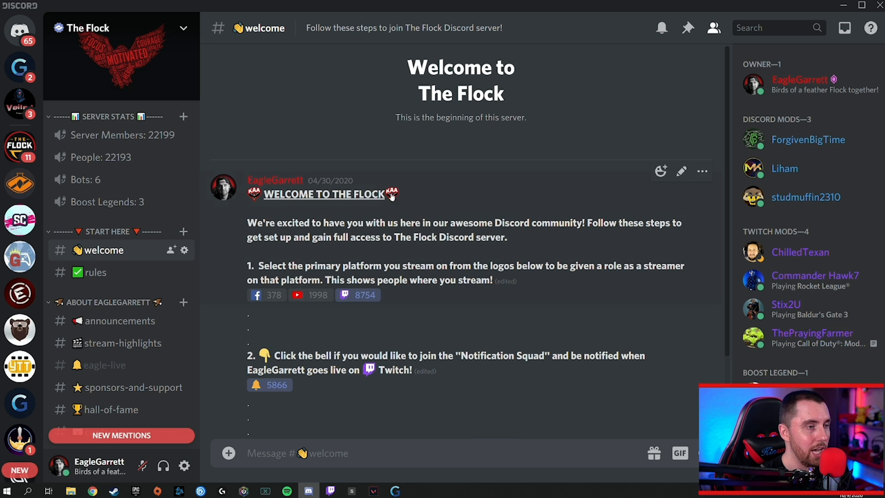
# Review the onboarding steps in the welcome channel, including the streaming-platform and notification bell reactions.
pyautogui.scroll(-3, 434, 117)
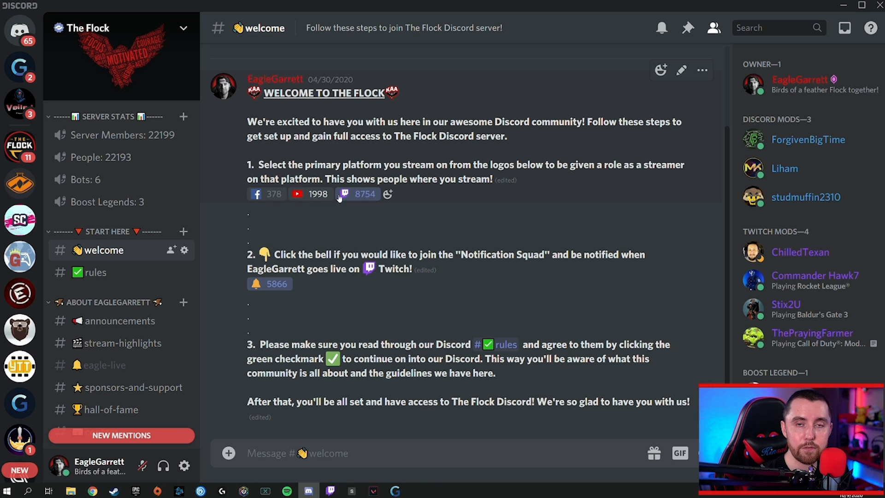
pyautogui.moveTo(299, 196)
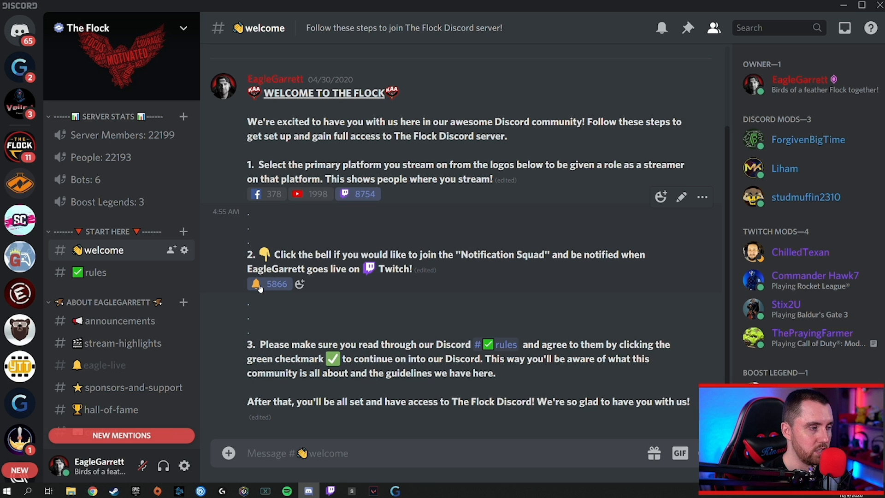
pyautogui.moveTo(267, 287)
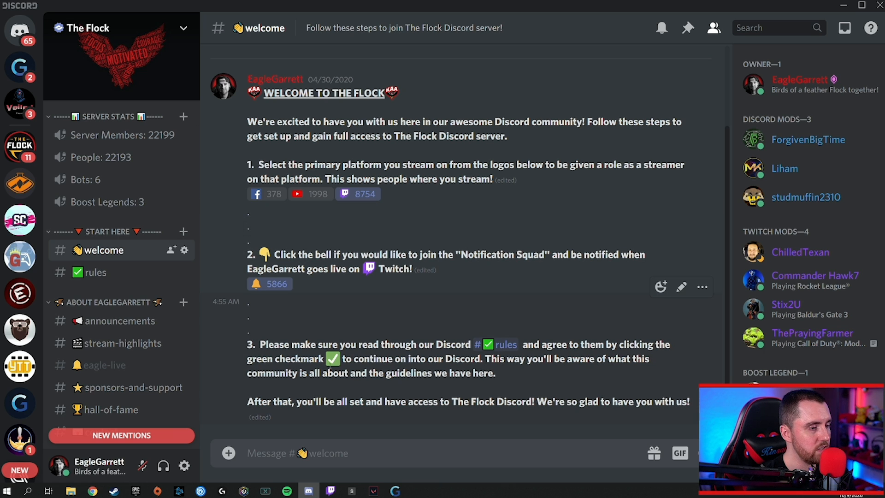
# Read the guidelines in the rules channel down to the agreement checkmark, revisiting the welcome channel for comparison.
pyautogui.click(111, 277)
pyautogui.scroll(-5, 380, 138)
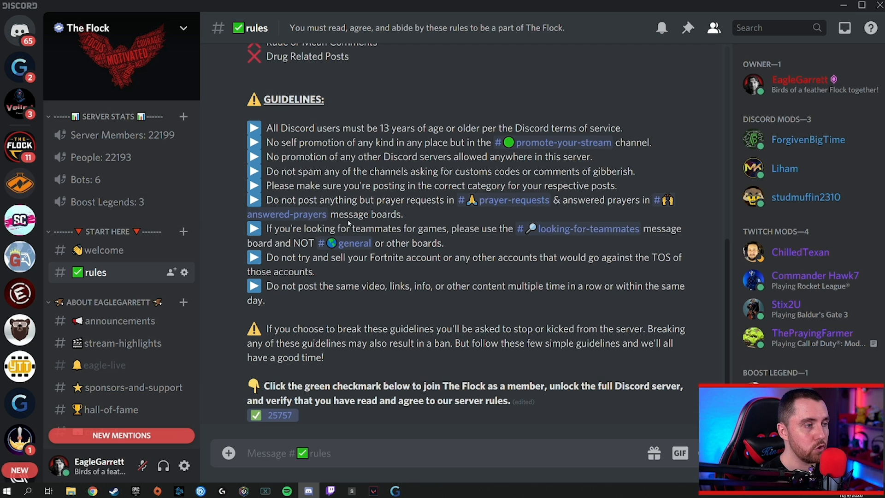
pyautogui.scroll(1, 349, 224)
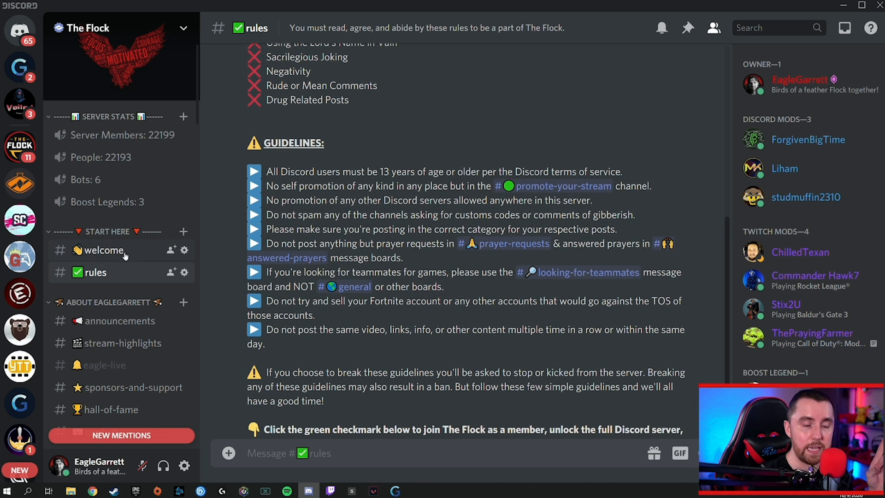
pyautogui.scroll(-1, 350, 276)
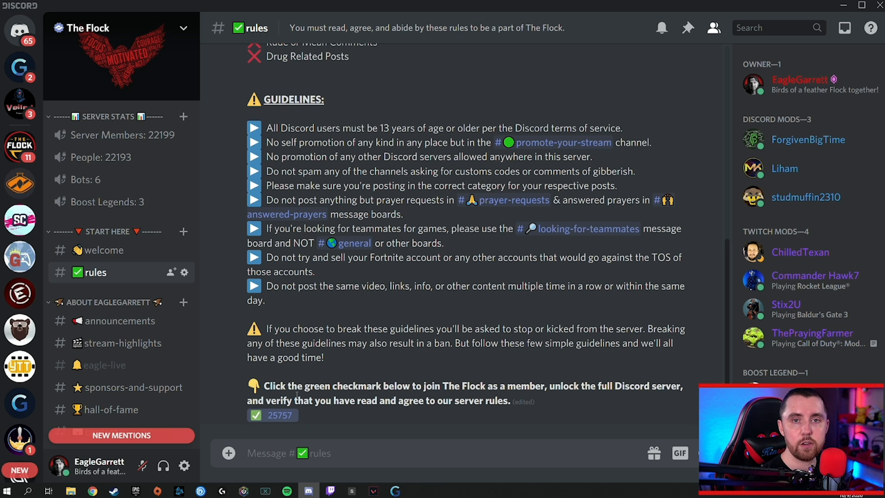
pyautogui.click(103, 250)
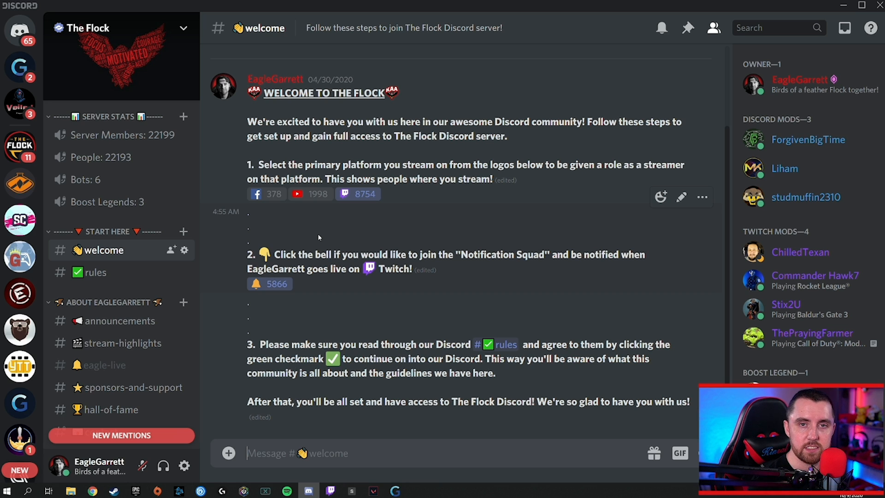
pyautogui.click(89, 271)
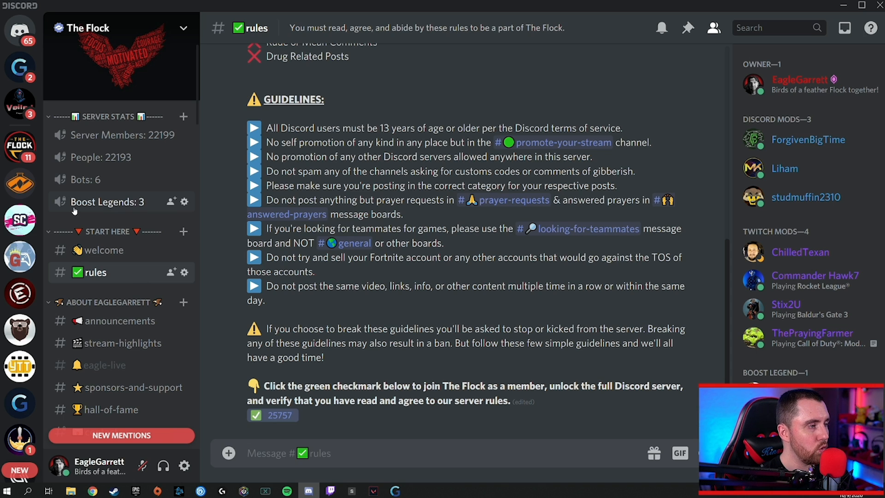
# Open the role settings of The Flock server and look through the full list of roles.
pyautogui.rightClick(17, 145)
pyautogui.moveTo(52, 261)
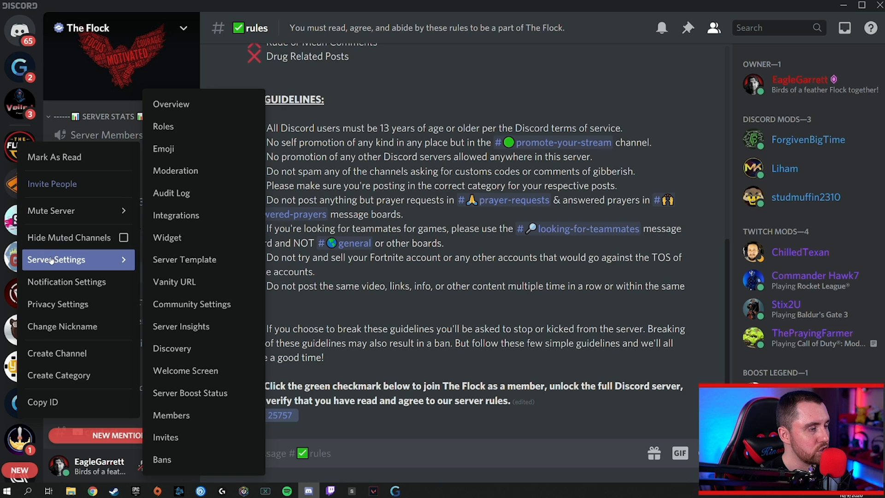
pyautogui.click(191, 132)
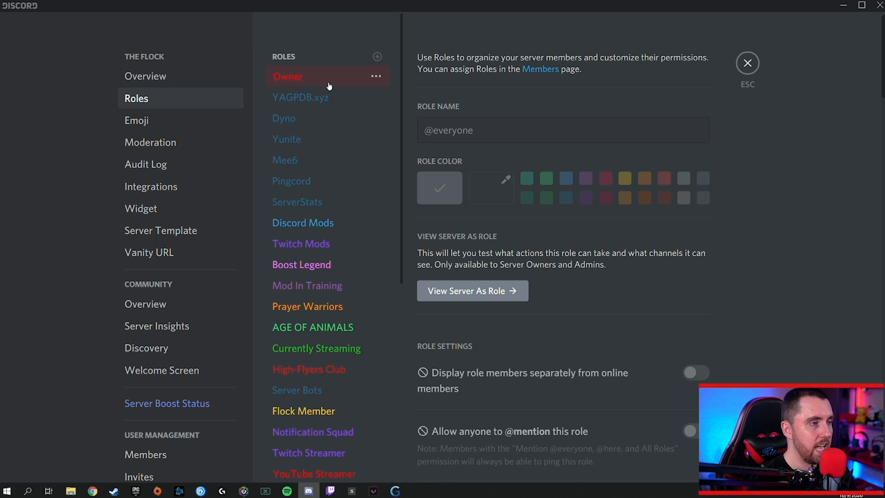
pyautogui.scroll(-1, 303, 93)
pyautogui.scroll(-3, 302, 95)
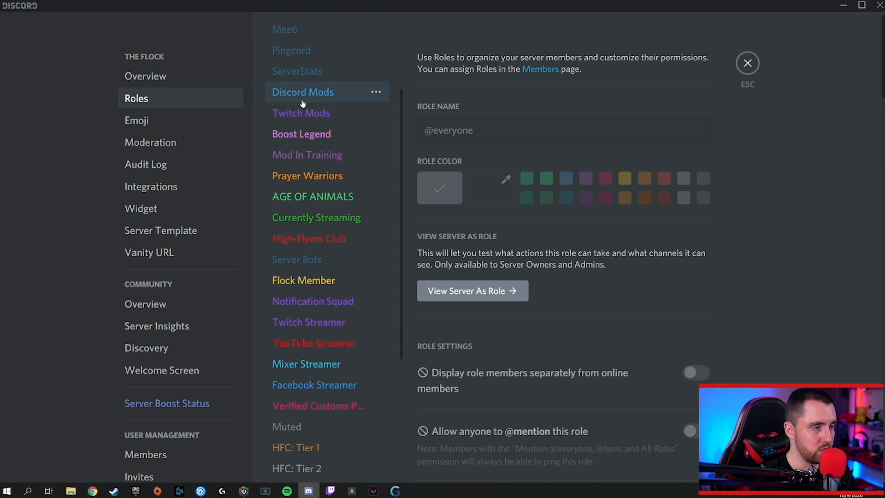
pyautogui.scroll(2, 335, 159)
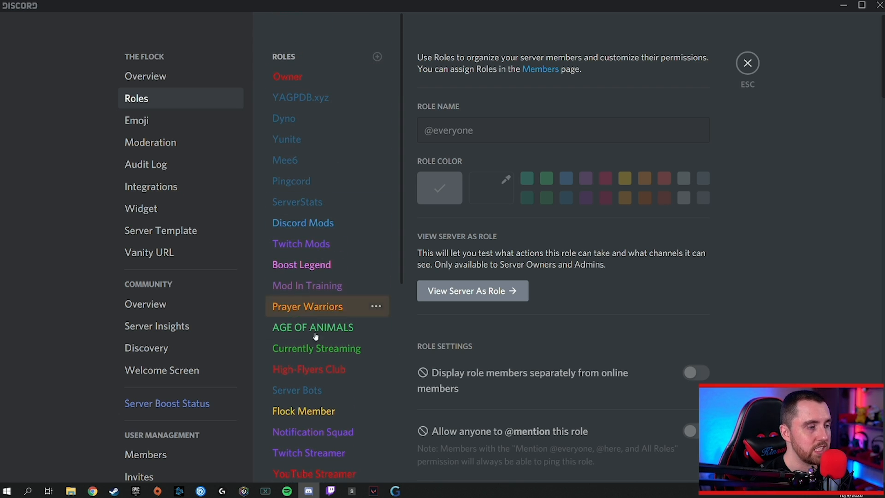
pyautogui.scroll(-2, 331, 308)
pyautogui.scroll(-2, 330, 306)
pyautogui.scroll(5, 325, 295)
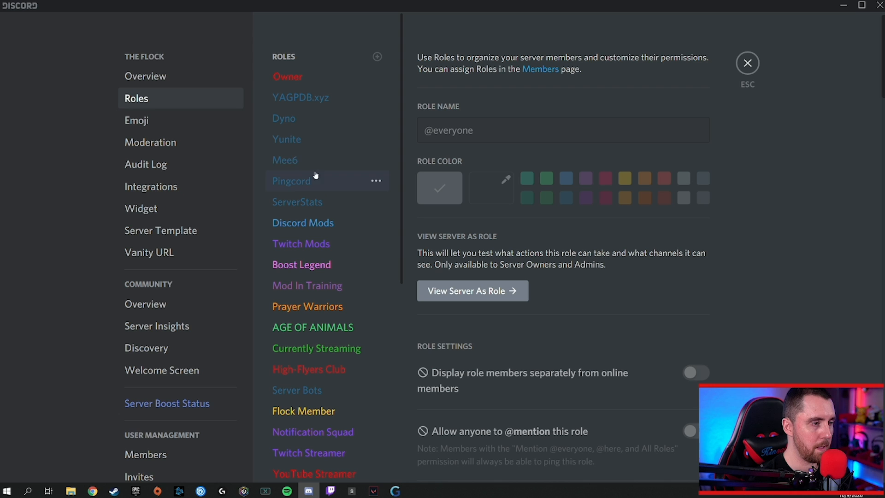
pyautogui.scroll(-3, 320, 167)
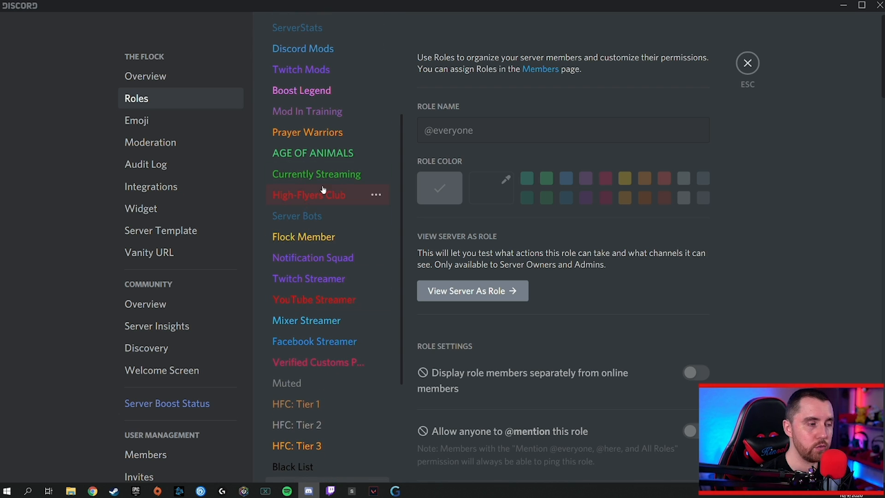
pyautogui.scroll(3, 329, 169)
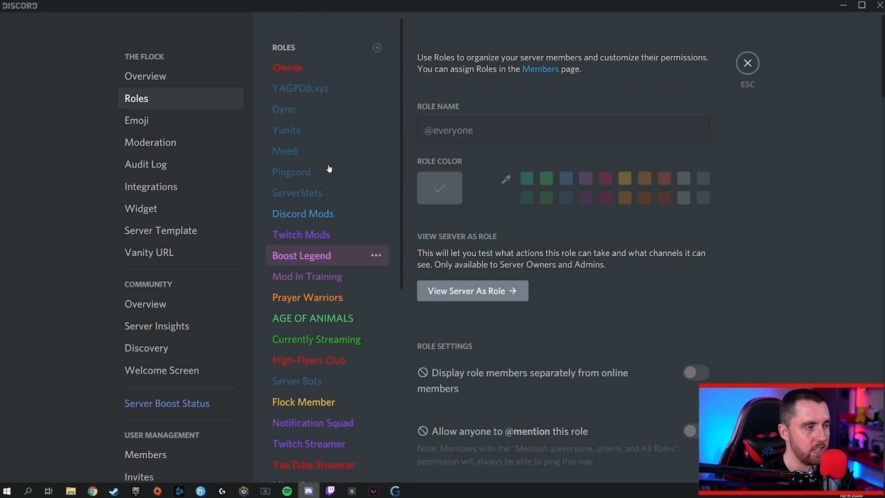
# Open the Discord Mods role and examine its display settings and first general permissions alongside the role list.
pyautogui.scroll(-2, 328, 166)
pyautogui.click(319, 136)
pyautogui.scroll(-1, 656, 286)
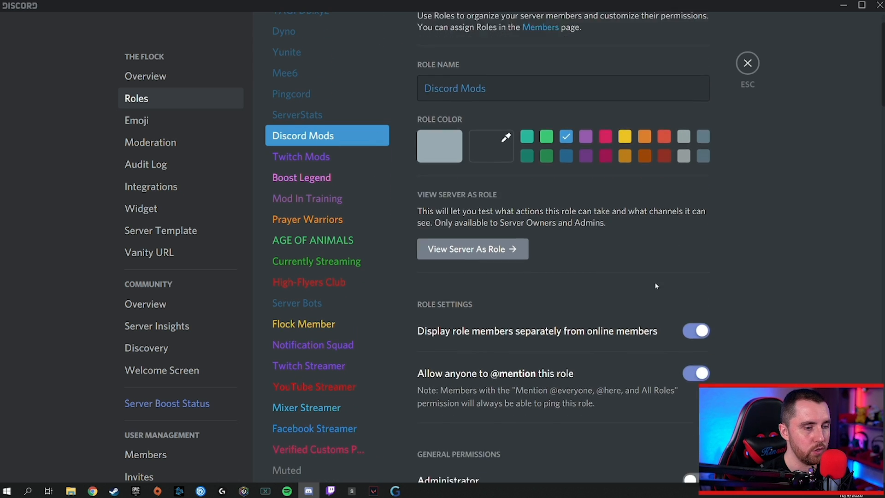
pyautogui.scroll(-5, 656, 287)
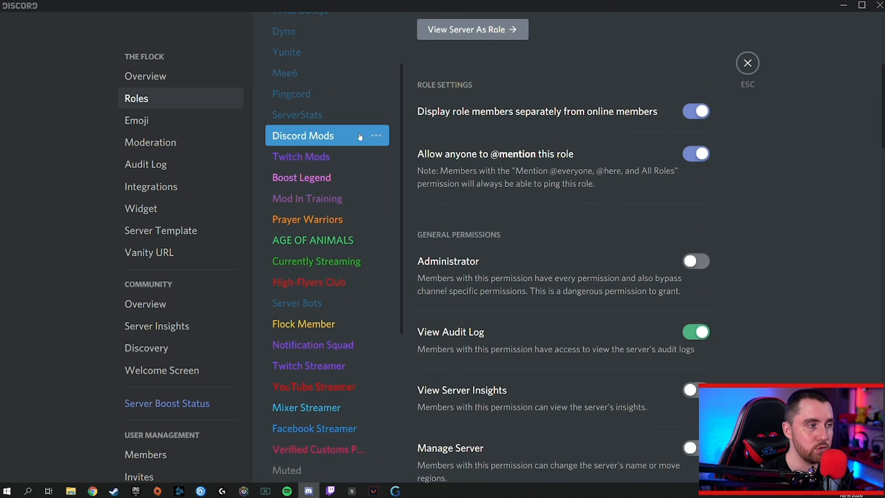
pyautogui.scroll(-3, 573, 156)
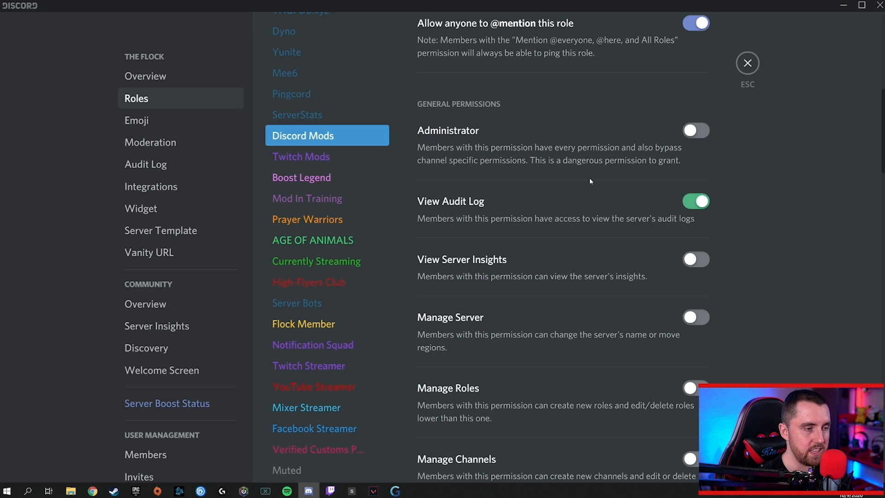
pyautogui.scroll(-2, 324, 230)
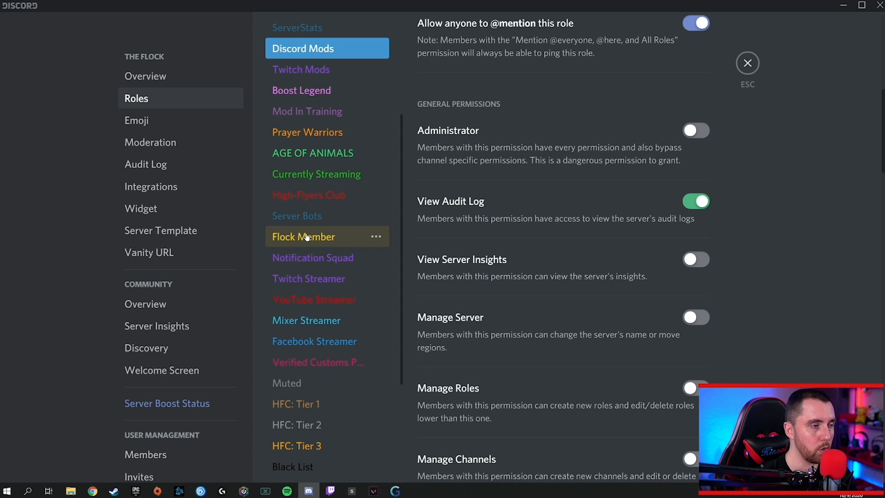
pyautogui.scroll(-1, 293, 233)
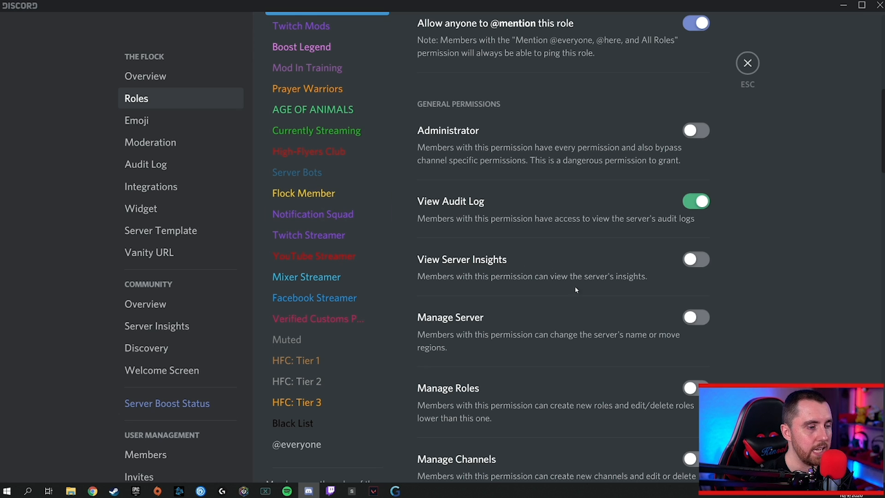
# Examine the remaining general permissions and the text permissions of the Discord Mods role, and close the server settings.
pyautogui.scroll(5, 574, 286)
pyautogui.scroll(-6, 565, 306)
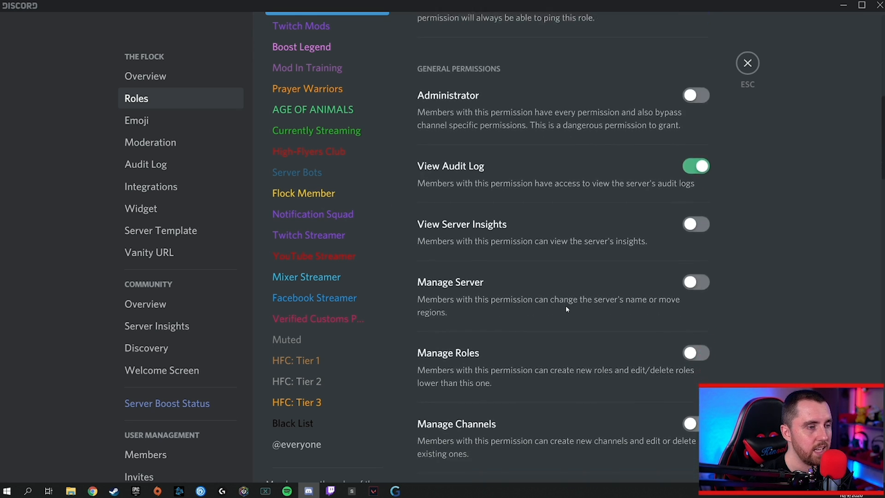
pyautogui.scroll(-6, 565, 305)
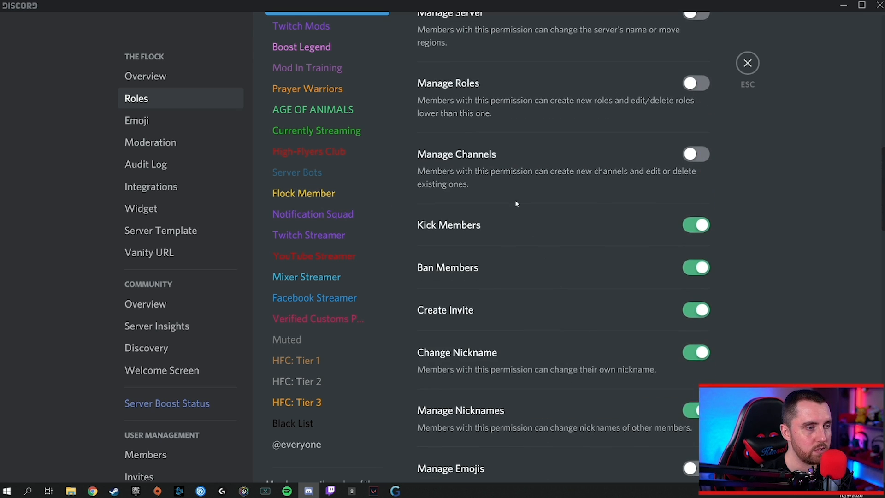
pyautogui.scroll(-5, 516, 203)
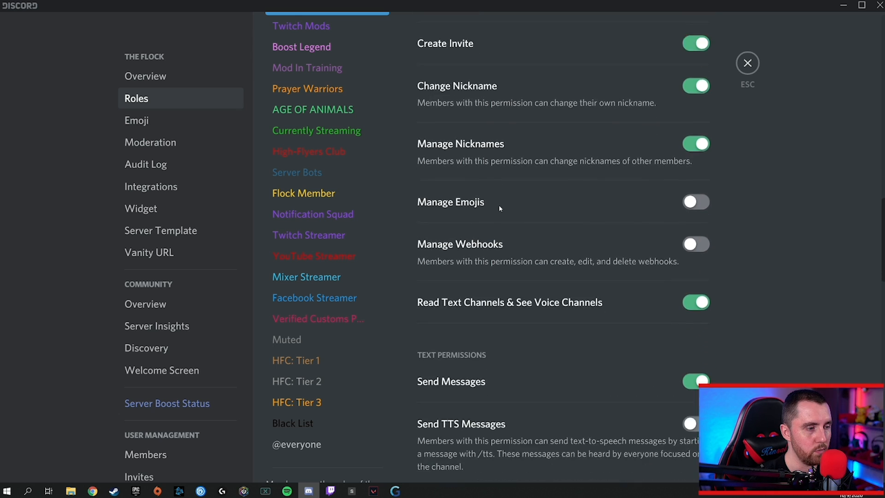
pyautogui.scroll(-4, 499, 206)
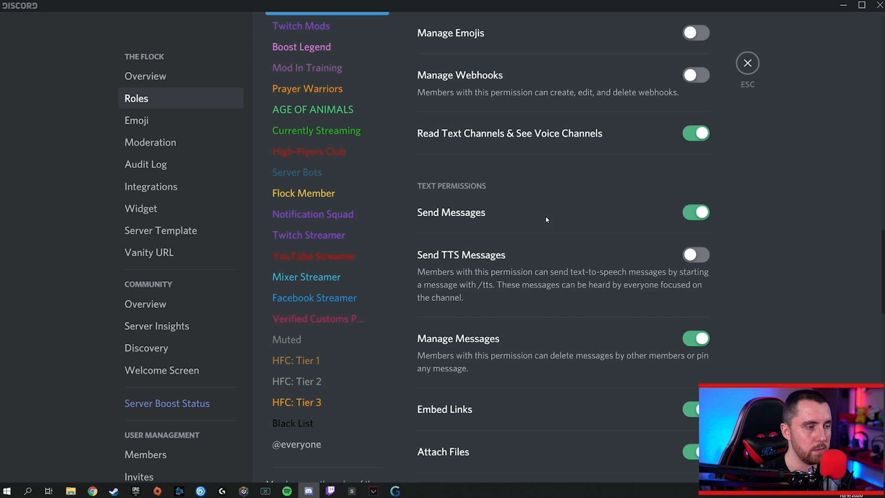
pyautogui.scroll(-3, 643, 178)
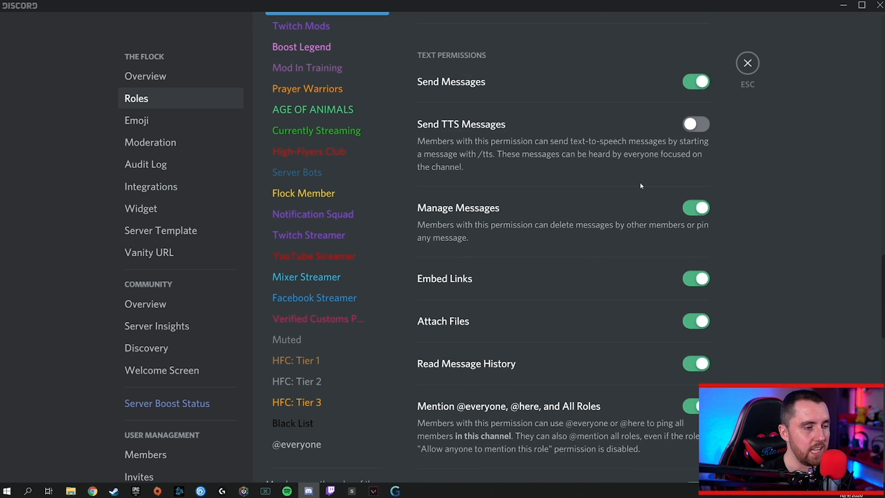
pyautogui.scroll(-2, 569, 260)
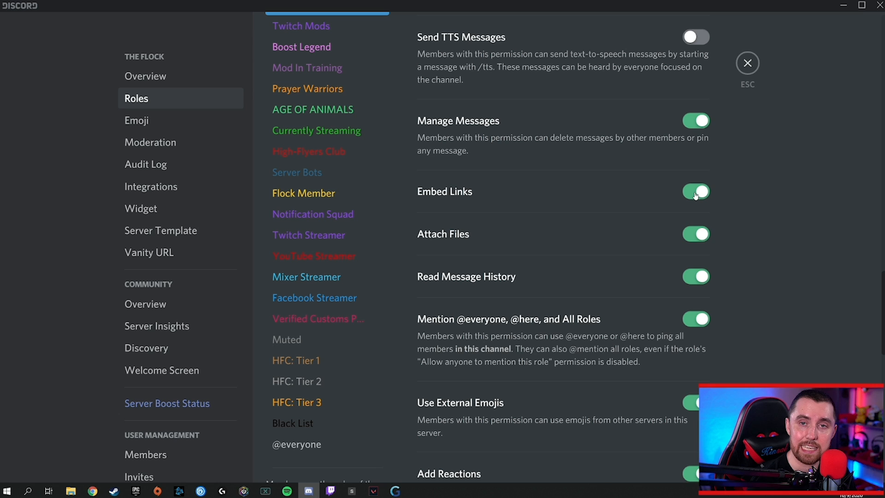
pyautogui.scroll(4, 562, 258)
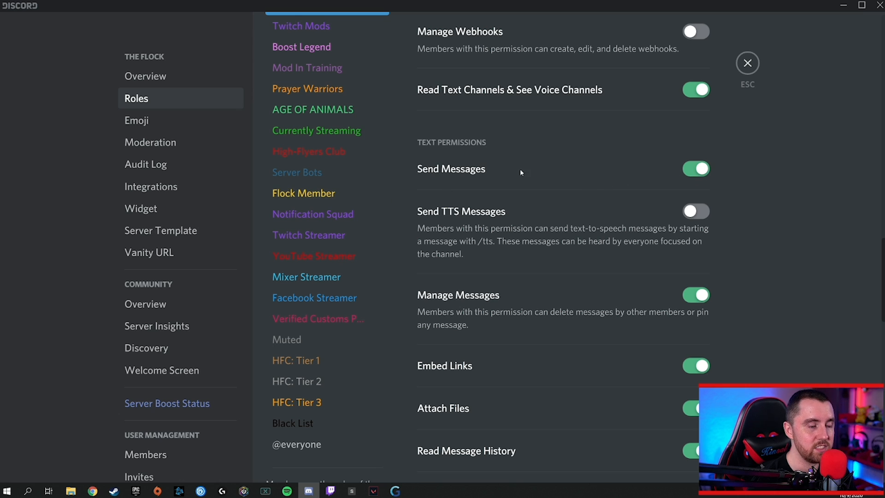
pyautogui.click(748, 63)
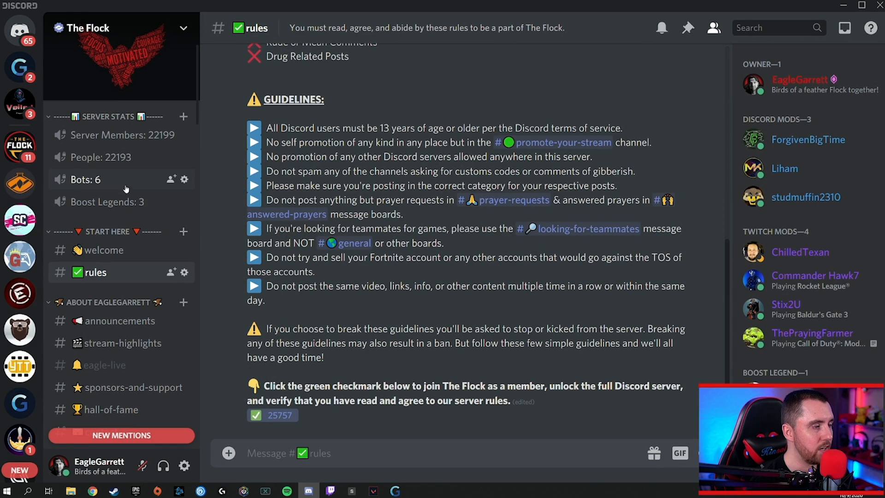
# Look through the server's channel categories and open the announcements channel.
pyautogui.scroll(-3, 123, 113)
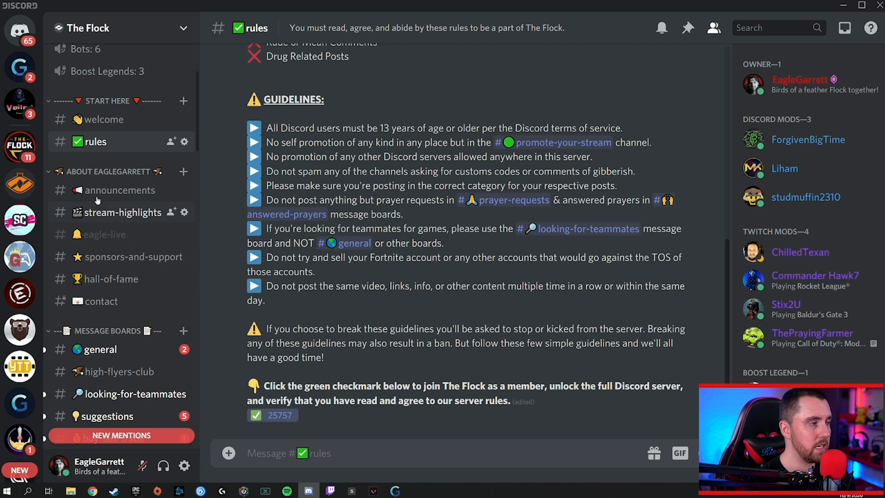
pyautogui.scroll(-2, 131, 176)
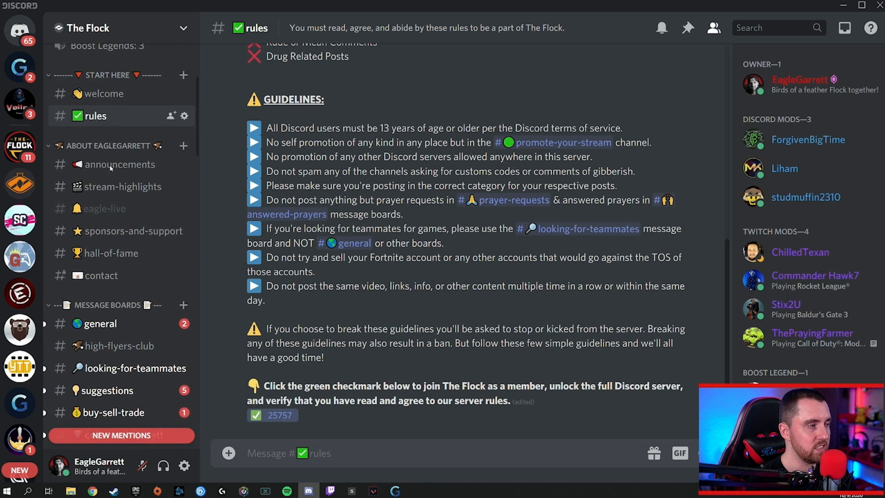
pyautogui.scroll(1, 120, 166)
pyautogui.scroll(-1, 107, 157)
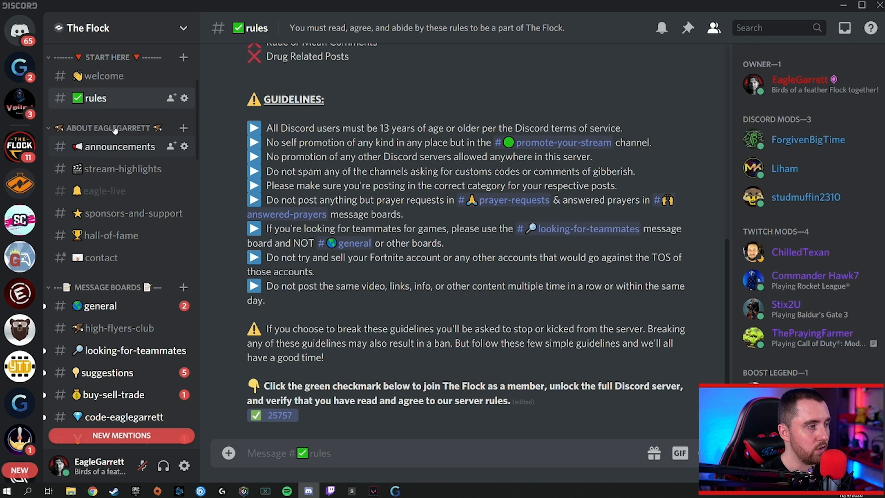
pyautogui.click(102, 149)
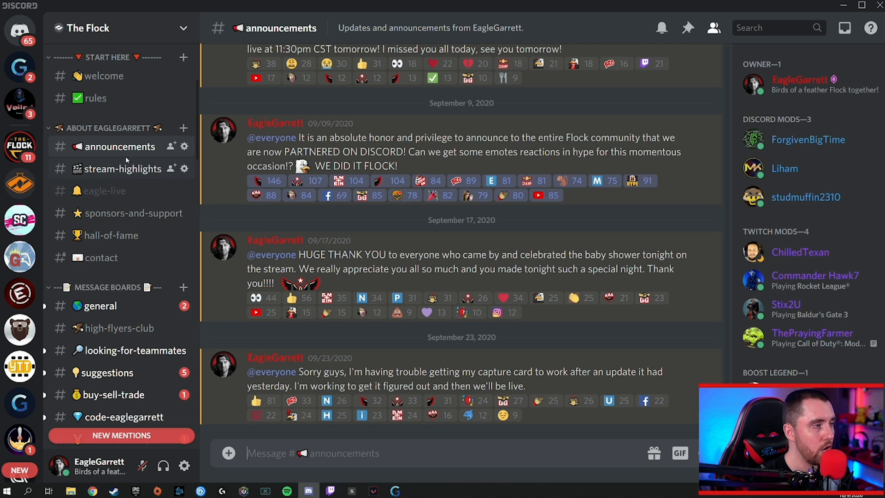
# Open the permissions of the ABOUT EAGLEGARRETT category and view those set for the Flock Member role.
pyautogui.rightClick(117, 129)
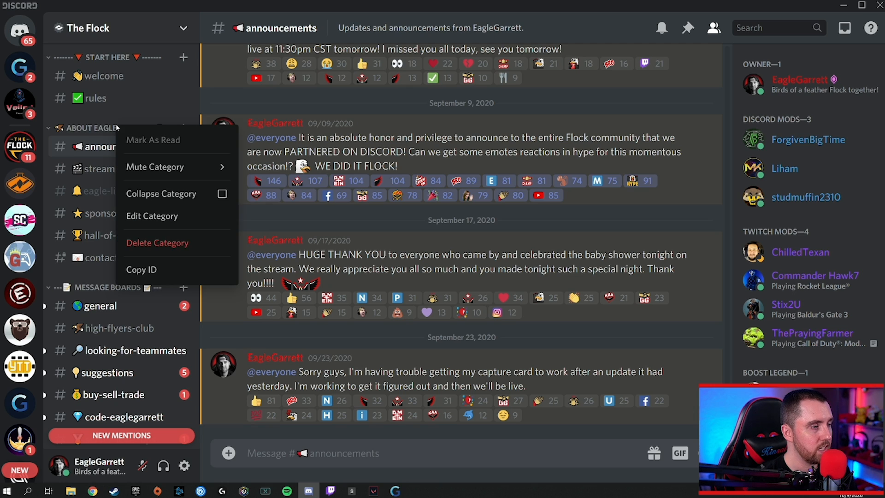
pyautogui.click(153, 216)
pyautogui.click(164, 100)
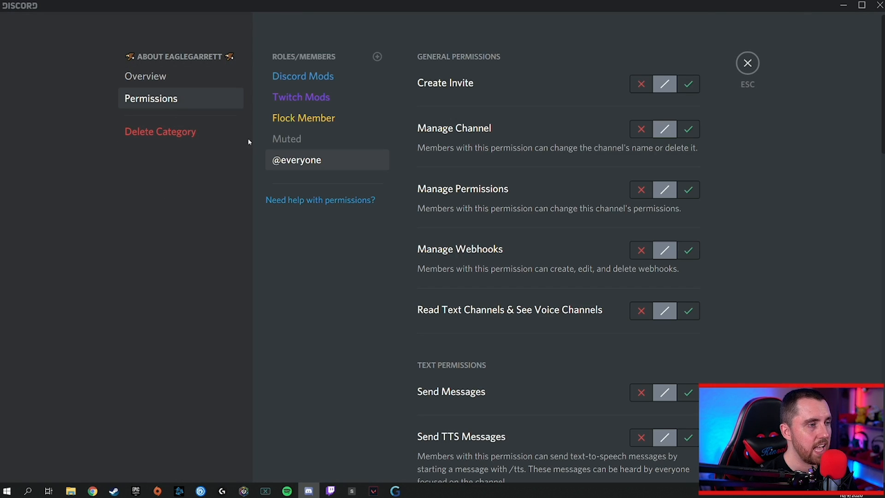
pyautogui.click(301, 124)
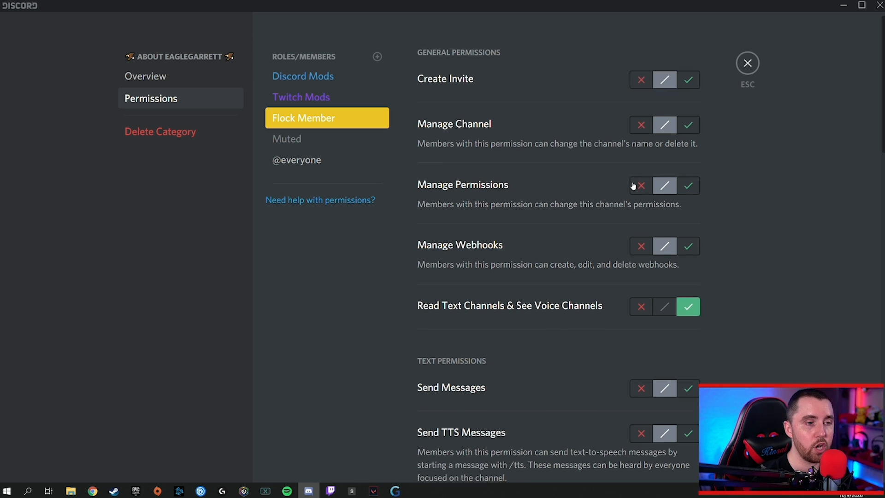
# Examine the Flock Member role's text and voice permissions in the ABOUT EAGLEGARRETT category, and close the category settings.
pyautogui.scroll(-5, 634, 184)
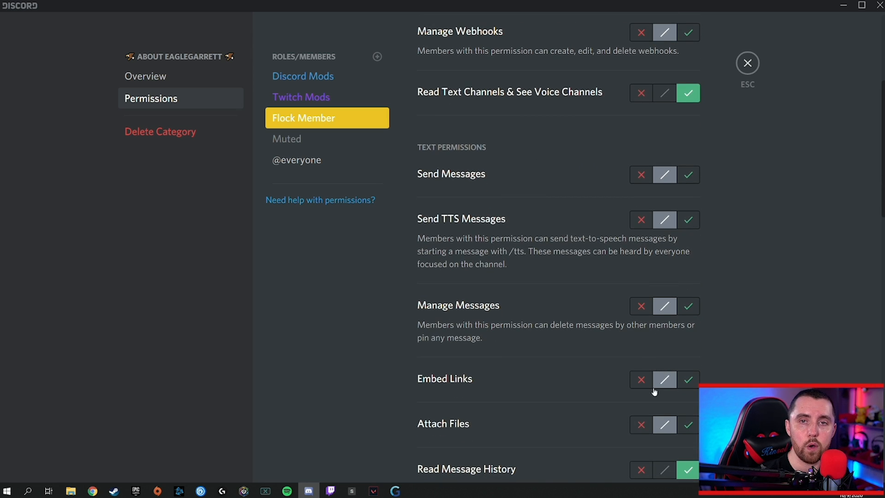
pyautogui.scroll(-8, 654, 391)
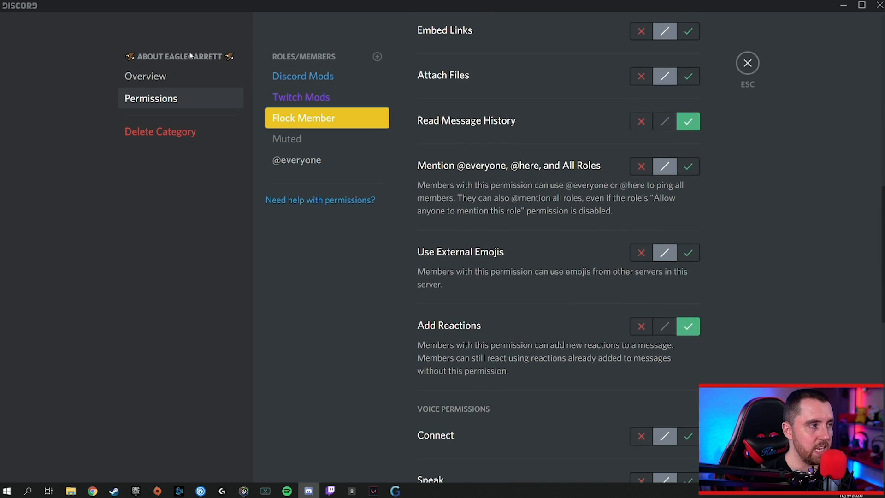
pyautogui.click(749, 65)
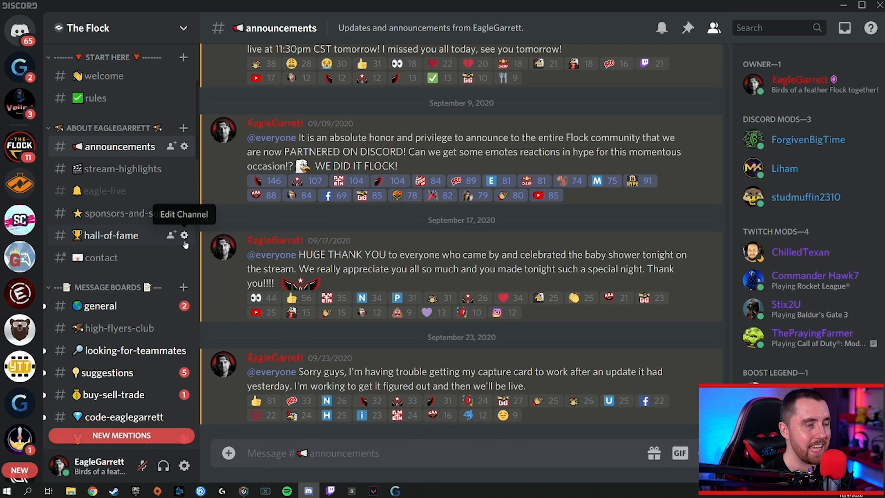
pyautogui.rightClick(20, 146)
pyautogui.moveTo(80, 262)
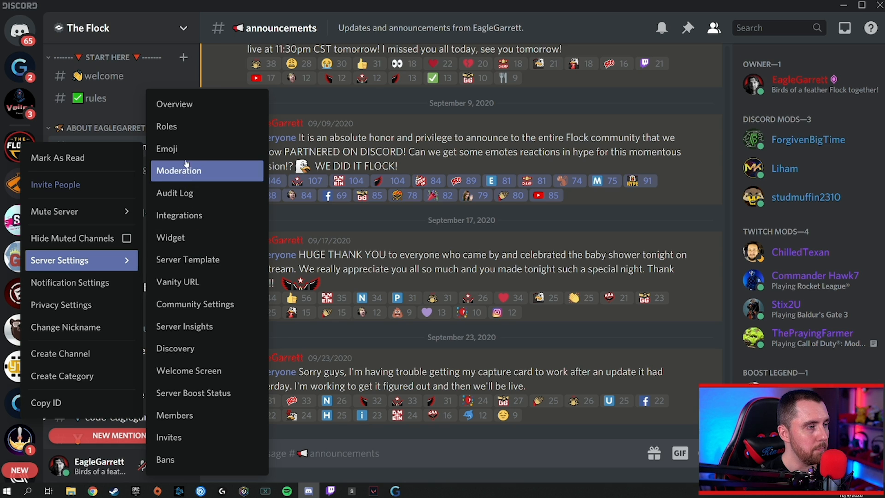
pyautogui.click(167, 126)
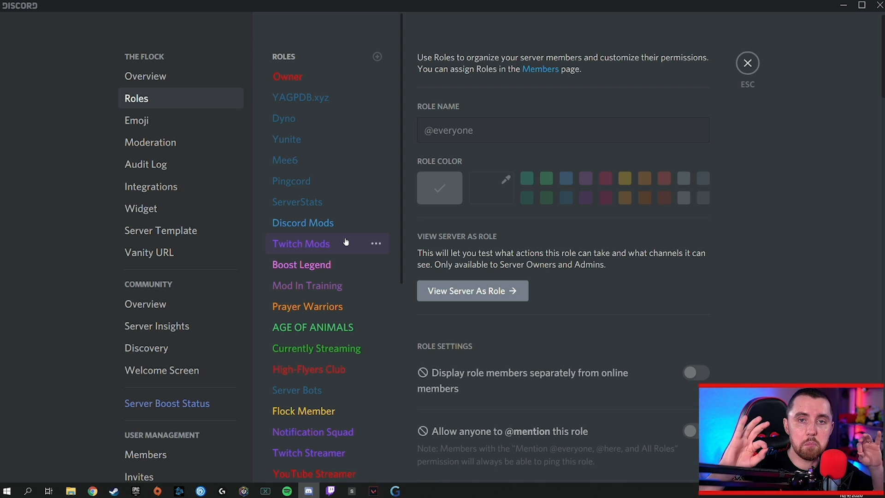
pyautogui.scroll(-5, 332, 182)
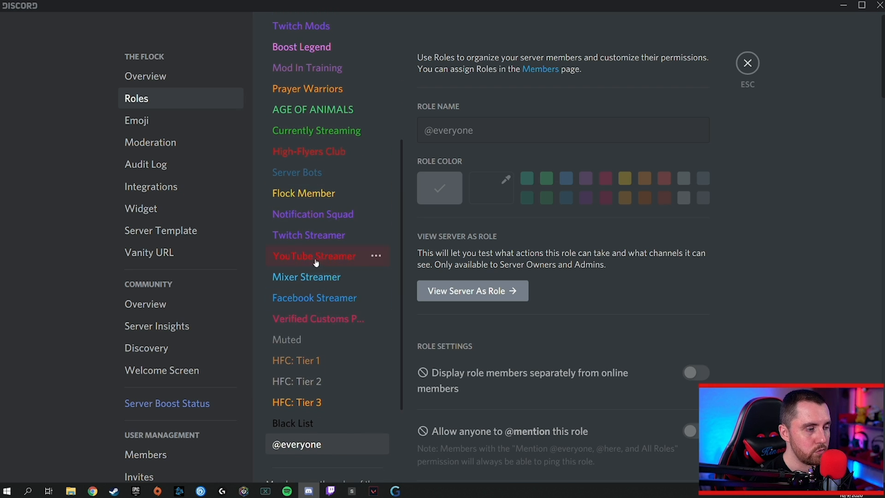
pyautogui.click(318, 322)
pyautogui.scroll(-5, 568, 291)
pyautogui.scroll(-7, 569, 290)
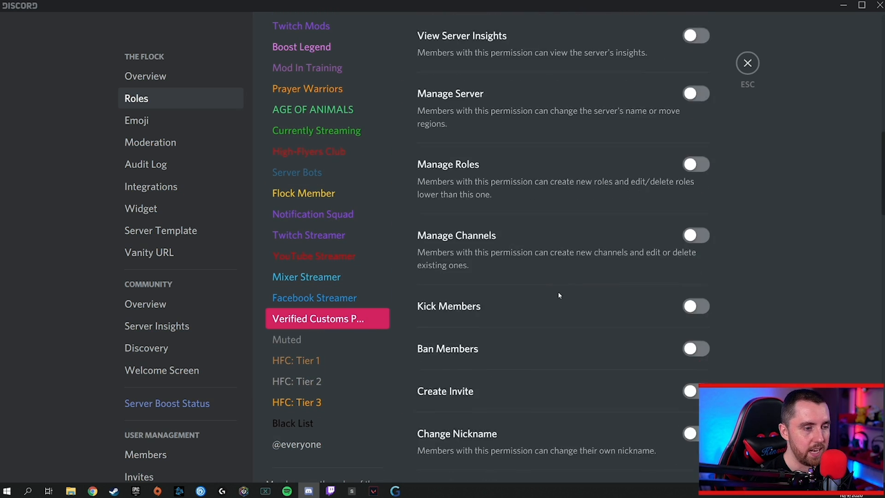
pyautogui.scroll(8, 557, 292)
# View the role settings of the Facebook Streamer, Mixer Streamer and YouTube Streamer roles.
pyautogui.click(313, 303)
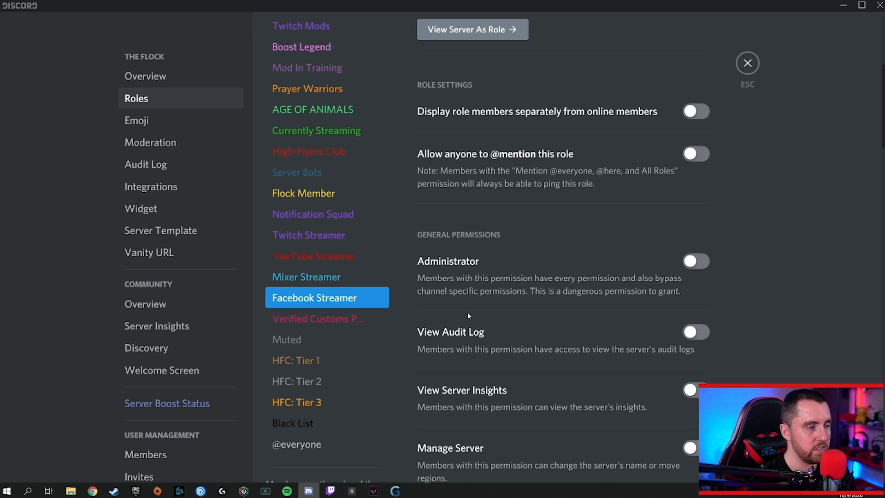
pyautogui.click(312, 278)
pyautogui.click(313, 256)
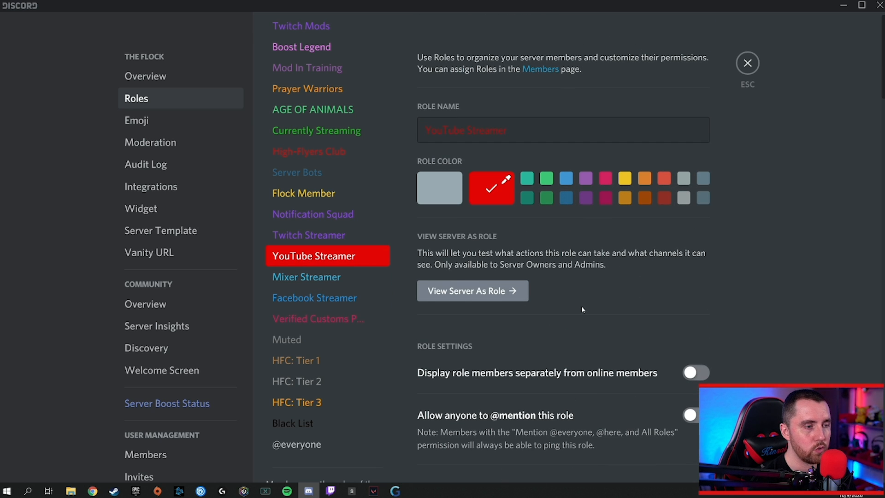
pyautogui.scroll(-5, 567, 290)
# View the role settings of the Boost Legend, Mod In Training and Prayer Warriors roles higher in the role list.
pyautogui.scroll(4, 350, 276)
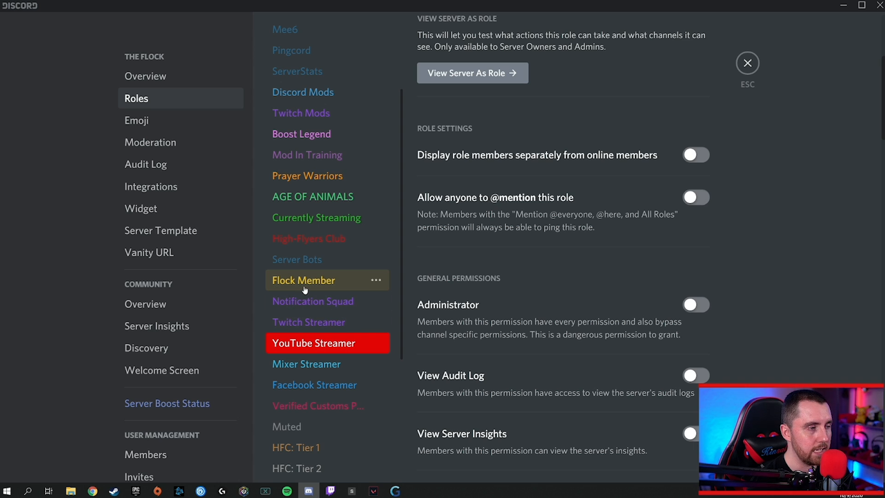
pyautogui.scroll(2, 319, 229)
pyautogui.scroll(2, 320, 229)
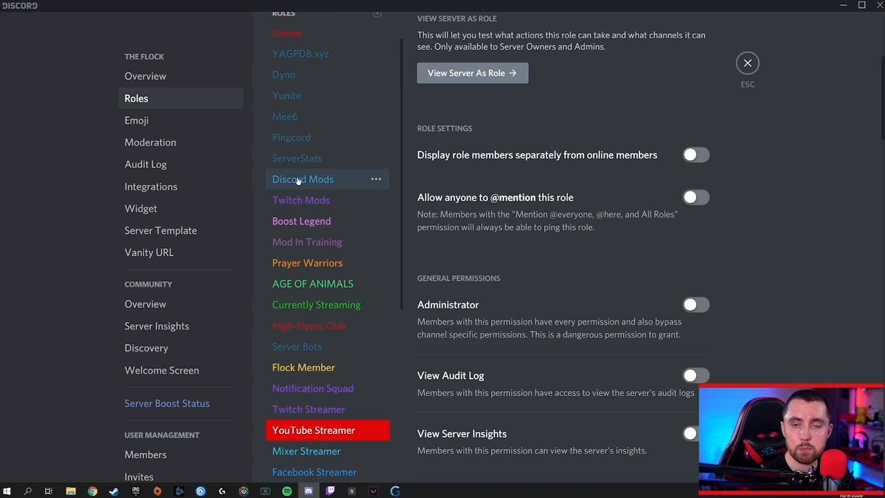
pyautogui.click(302, 222)
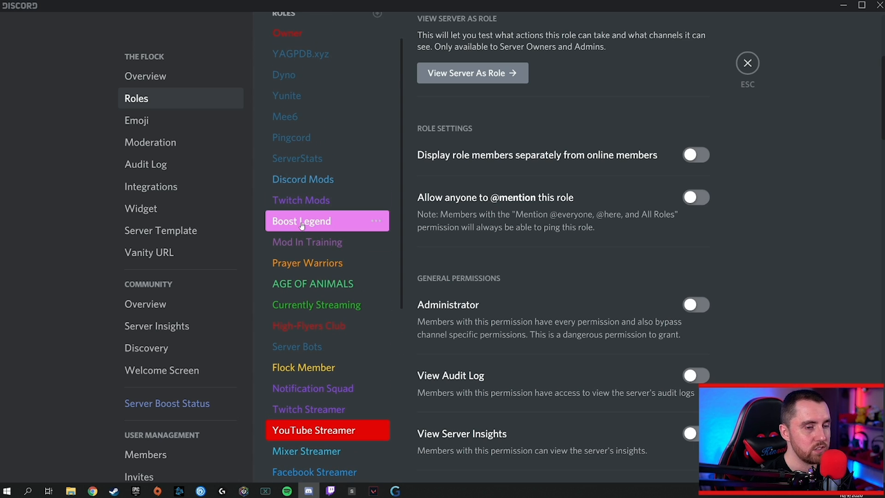
pyautogui.click(299, 246)
pyautogui.click(303, 263)
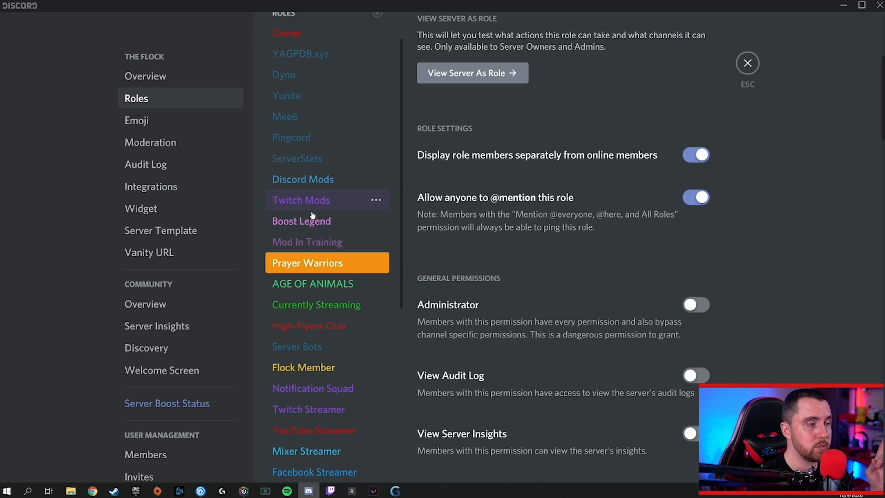
# View the color and display settings of the Flock Member role, and close the server settings.
pyautogui.scroll(-3, 309, 286)
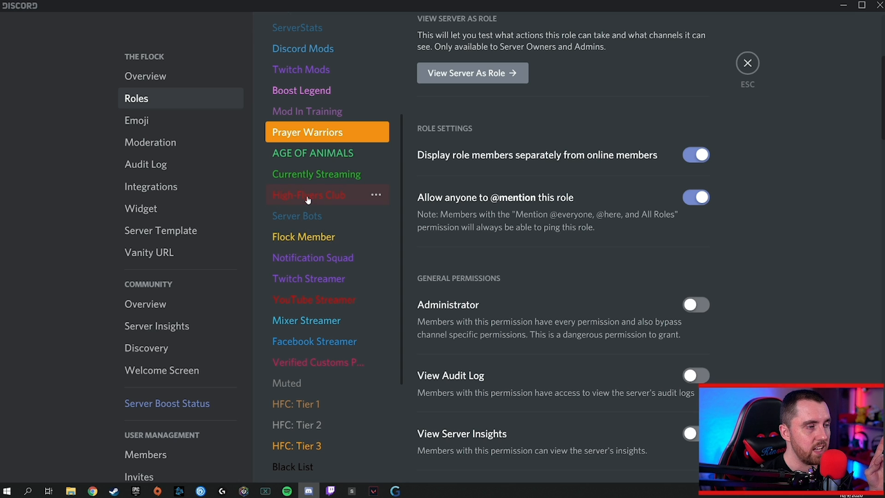
pyautogui.click(310, 243)
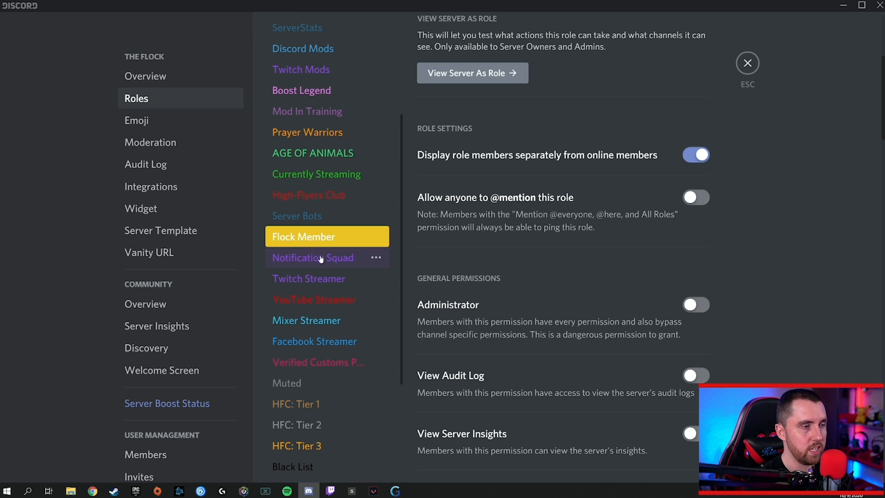
pyautogui.scroll(2, 425, 185)
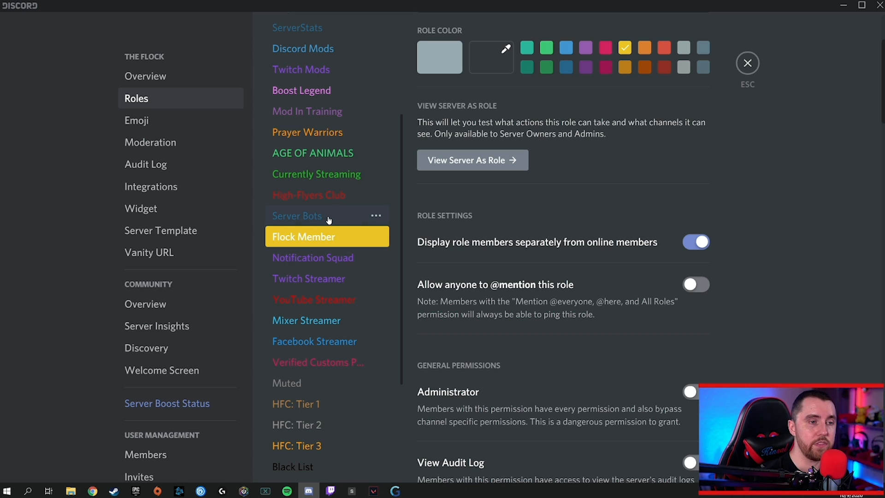
pyautogui.click(748, 63)
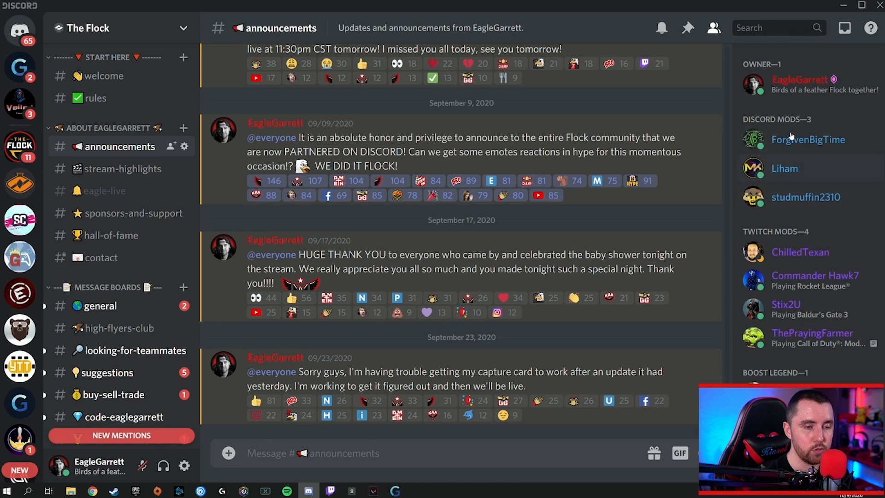
# Look through the announcements channel's member list to see how the Server Bots and Flock Member groups are separated by role.
pyautogui.scroll(-10, 863, 172)
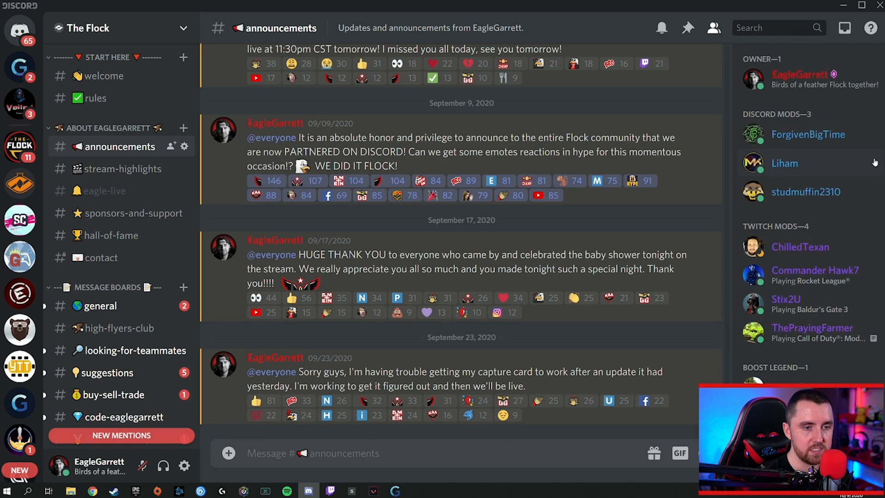
pyautogui.scroll(-15, 802, 301)
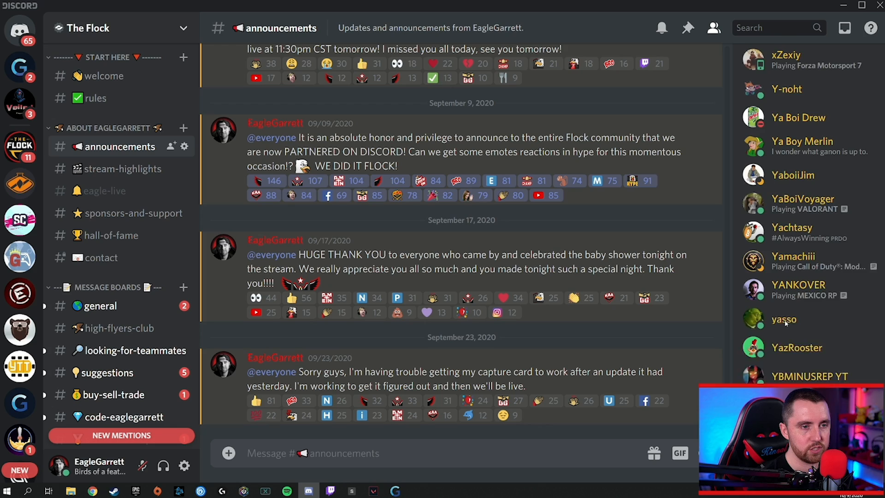
pyautogui.scroll(10, 802, 301)
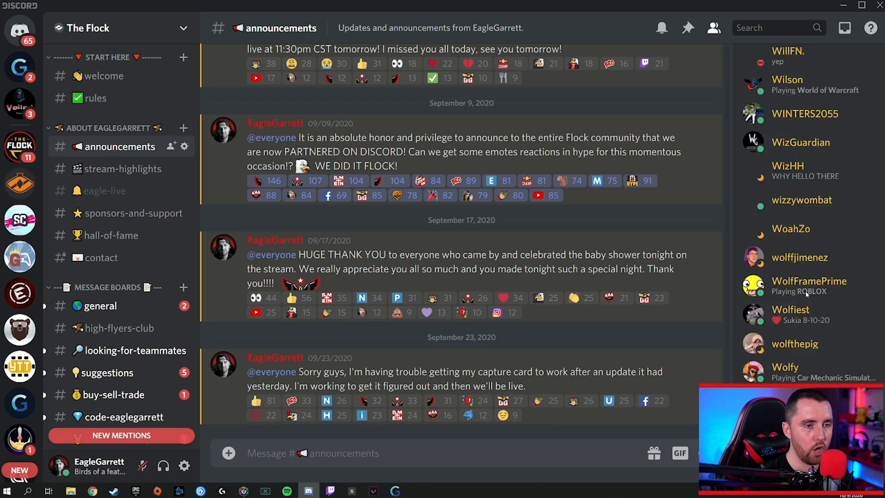
pyautogui.scroll(10, 809, 289)
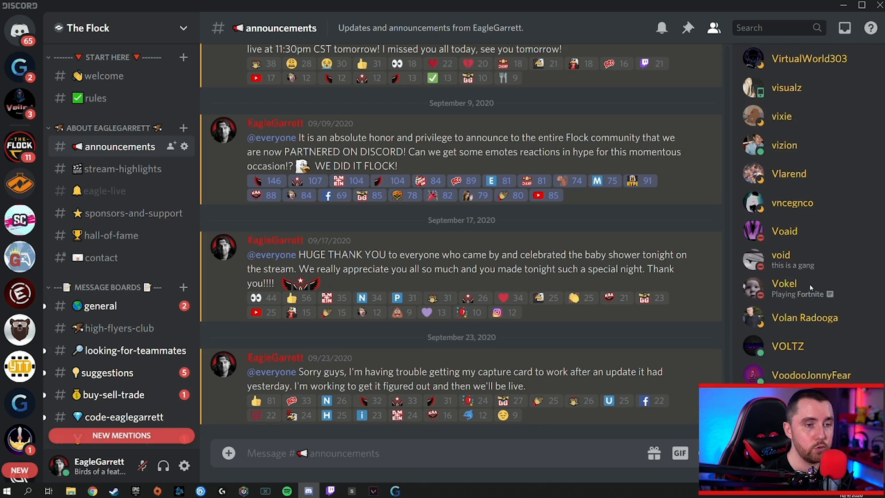
pyautogui.scroll(10, 814, 291)
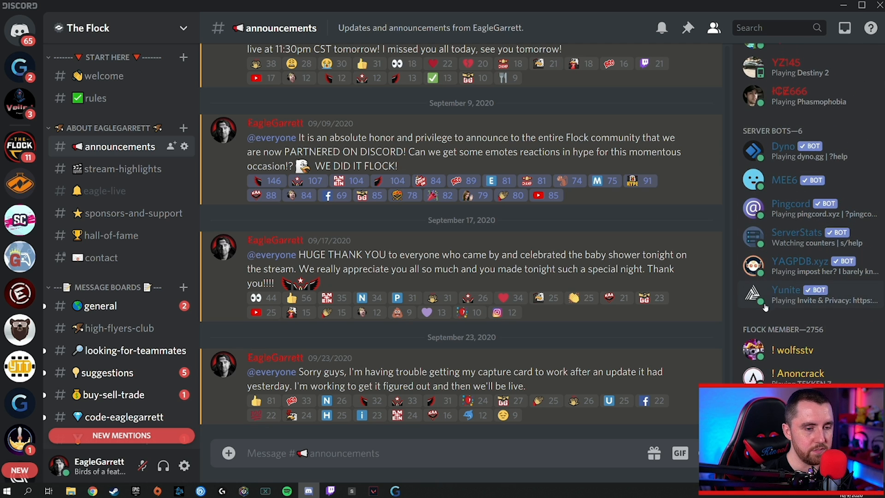
pyautogui.scroll(-3, 765, 308)
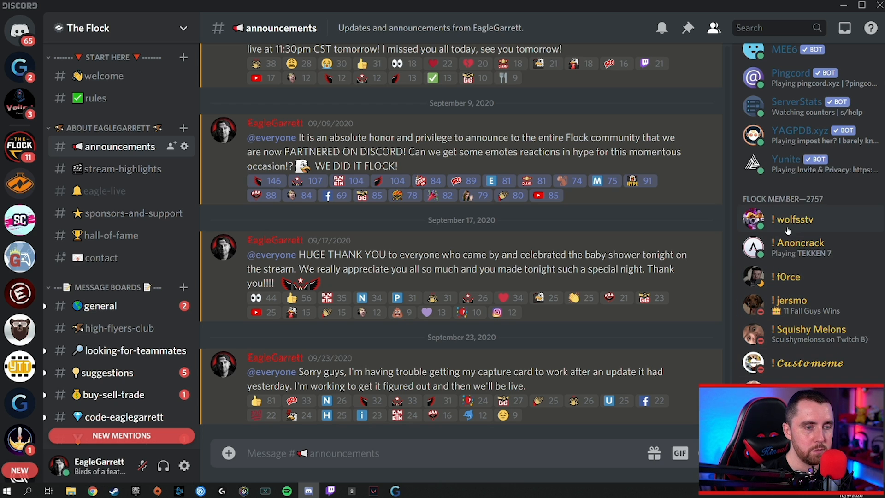
pyautogui.scroll(3, 788, 230)
pyautogui.scroll(1, 773, 162)
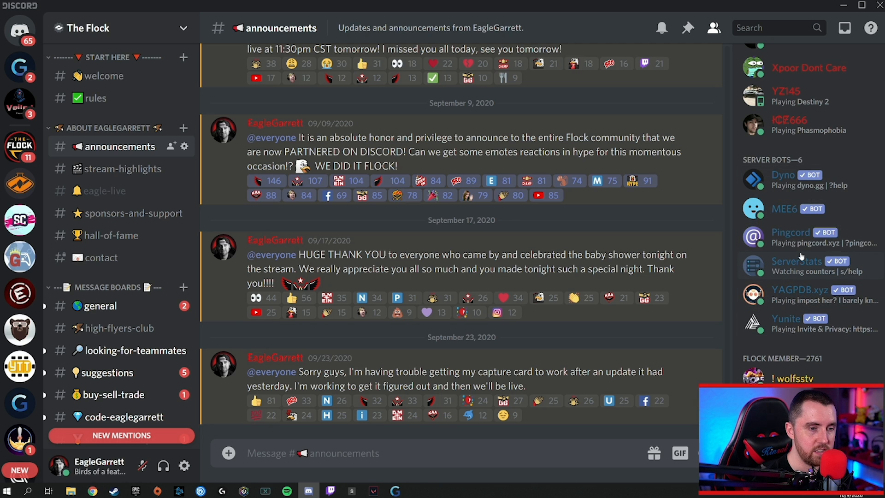
# Compare the red-named members listed above Server Bots with the Server Bots and Flock Member groups in the member list.
pyautogui.scroll(5, 810, 345)
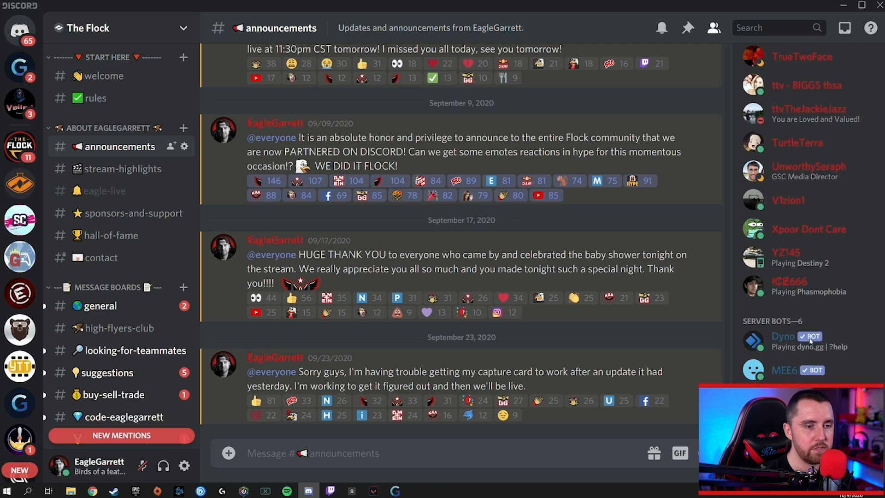
pyautogui.scroll(15, 809, 252)
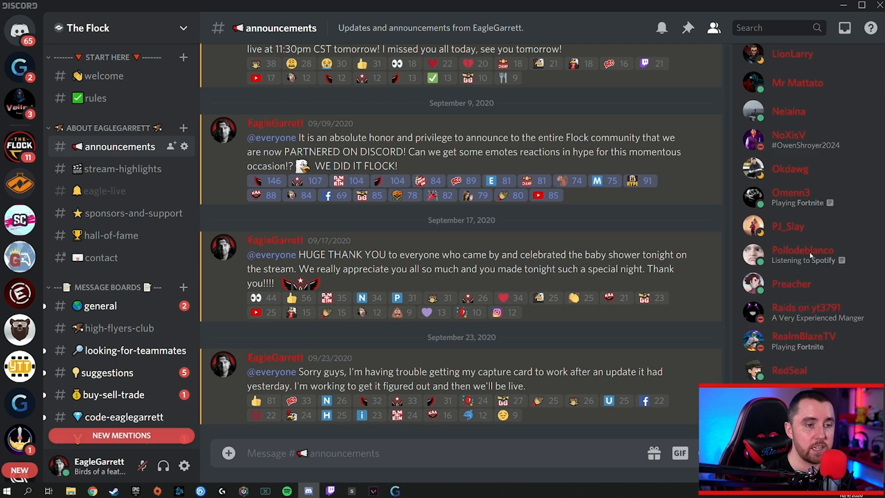
pyautogui.scroll(15, 809, 252)
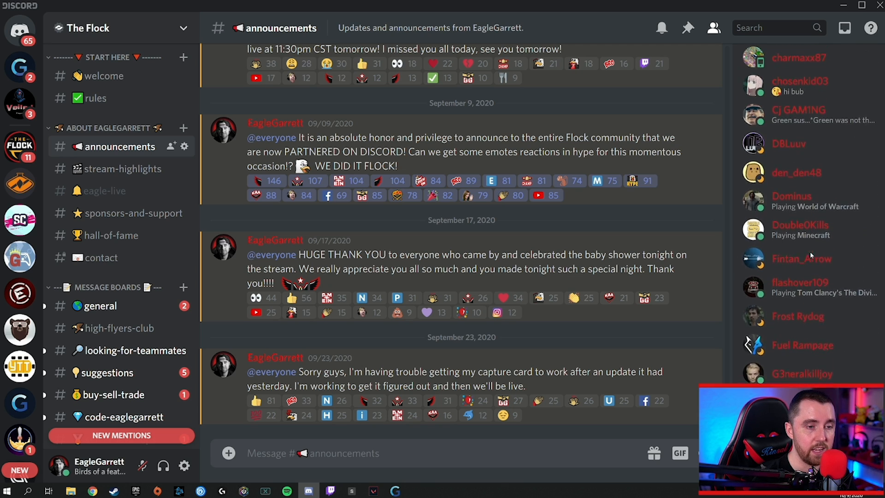
pyautogui.scroll(-20, 809, 252)
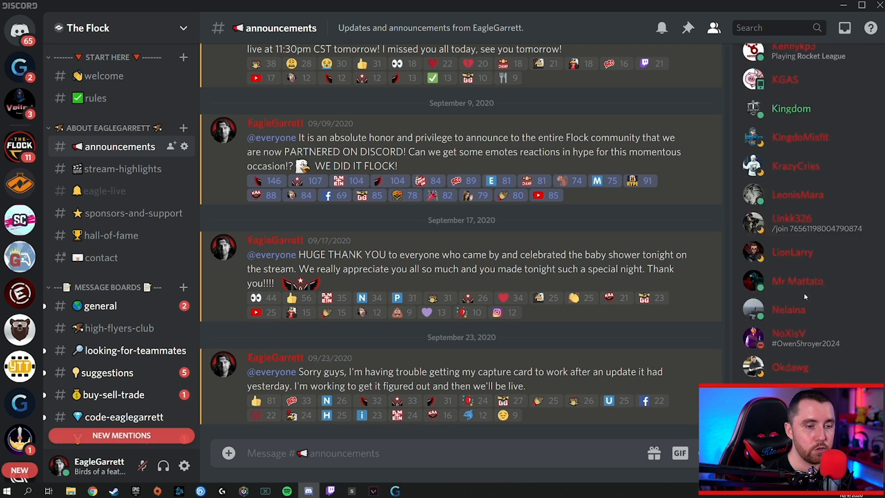
pyautogui.scroll(-6, 799, 321)
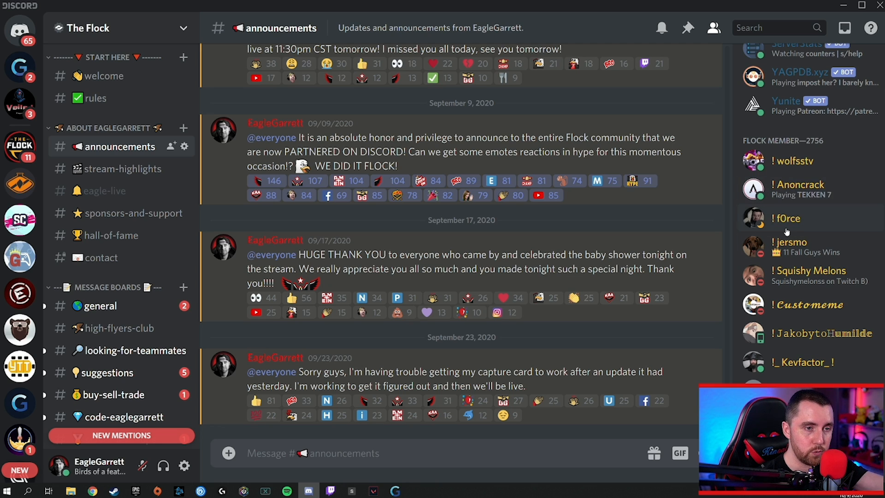
pyautogui.scroll(6, 797, 194)
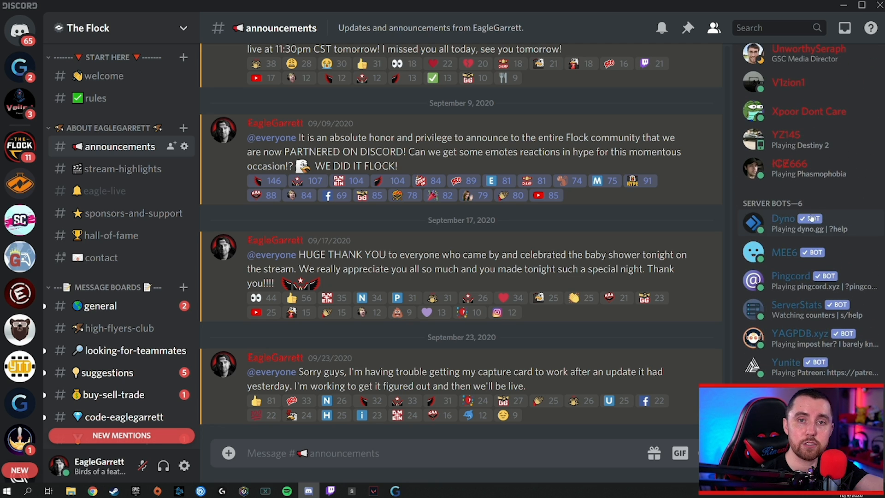
pyautogui.scroll(3, 757, 214)
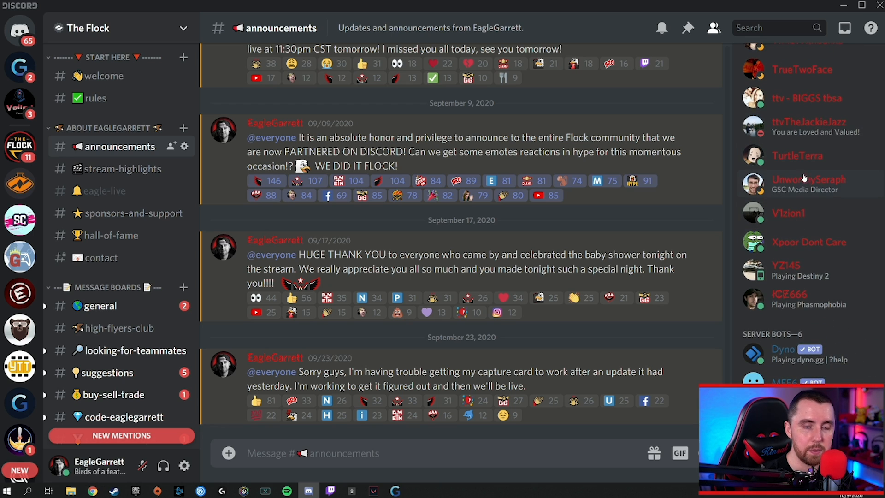
pyautogui.scroll(5, 803, 179)
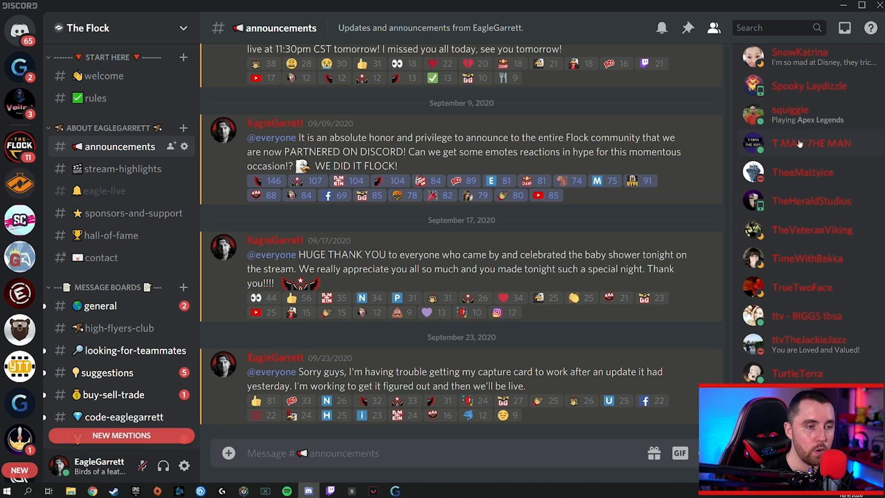
# Reopen the server's roles and examine the separate-display setting of the High-Flyers Club role.
pyautogui.rightClick(19, 147)
pyautogui.moveTo(44, 272)
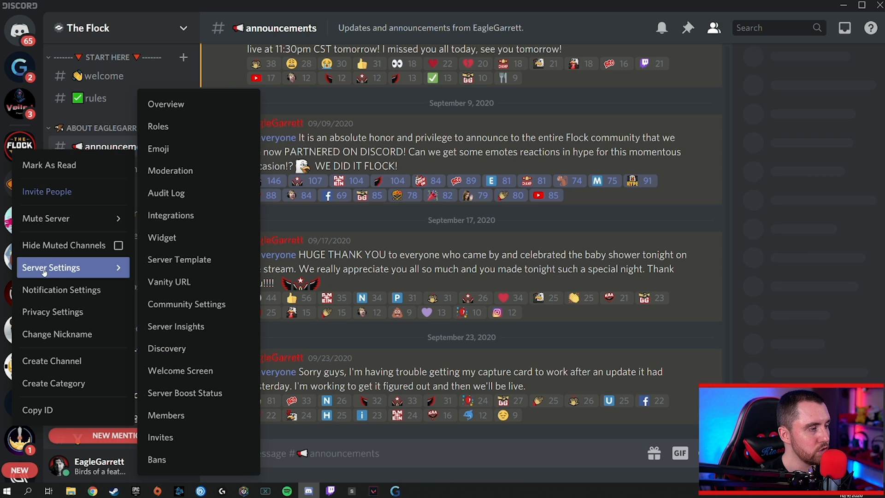
pyautogui.click(186, 134)
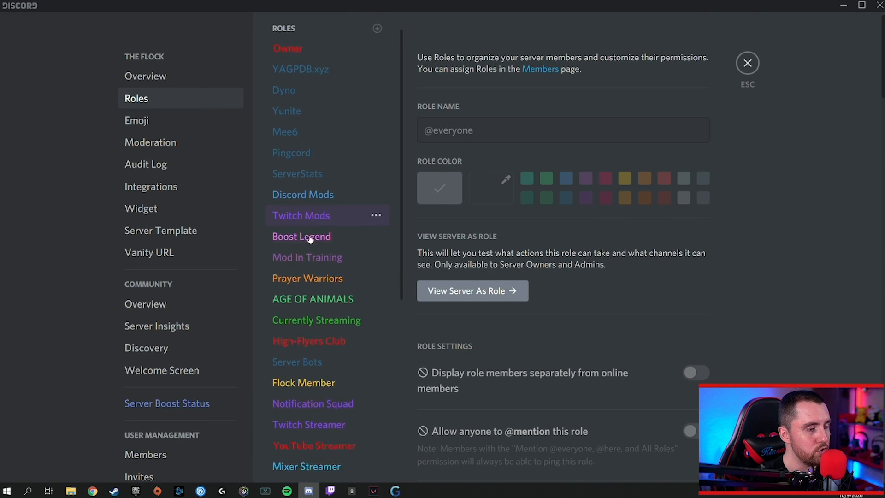
pyautogui.scroll(-3, 299, 249)
pyautogui.click(292, 239)
pyautogui.scroll(-5, 615, 220)
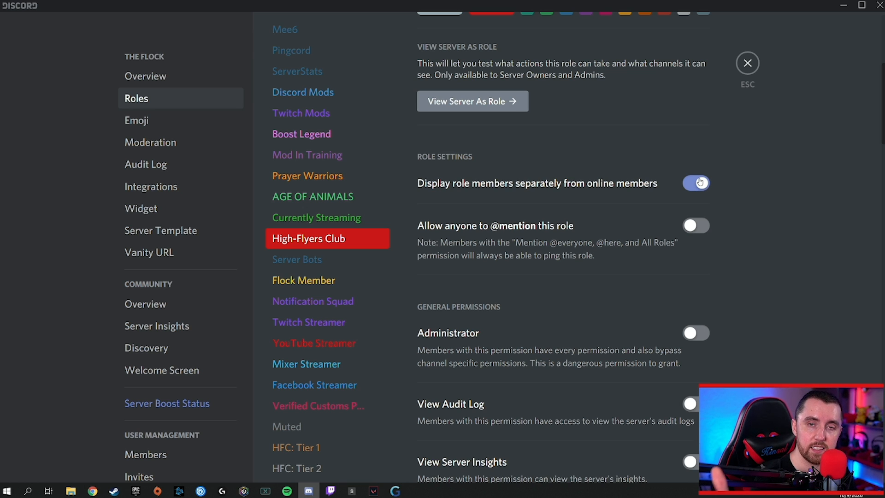
# Review the server-wide general and text permissions of the High-Flyers Club role and the Flock Member role.
pyautogui.scroll(-12, 660, 179)
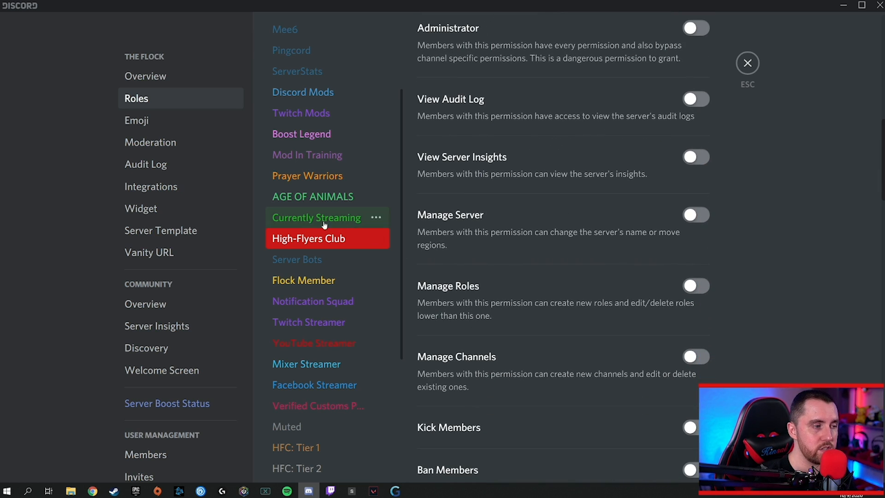
pyautogui.scroll(-5, 662, 174)
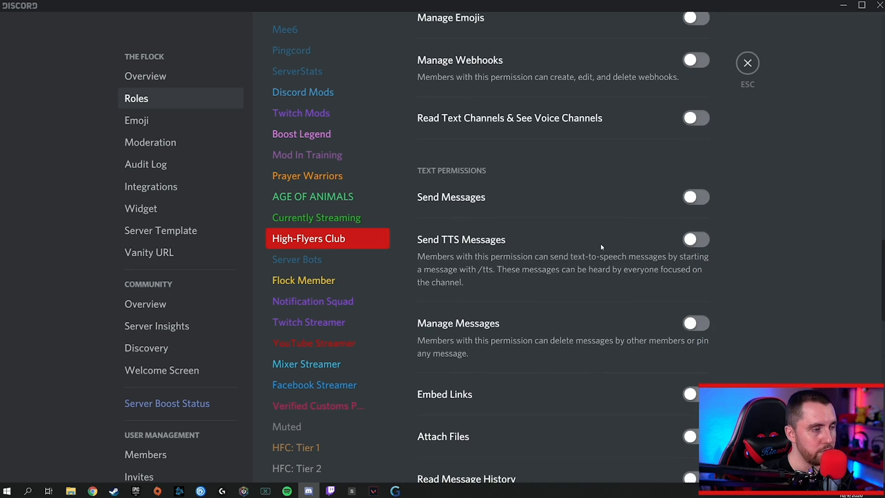
pyautogui.click(313, 281)
pyautogui.scroll(-4, 640, 287)
pyautogui.scroll(4, 645, 258)
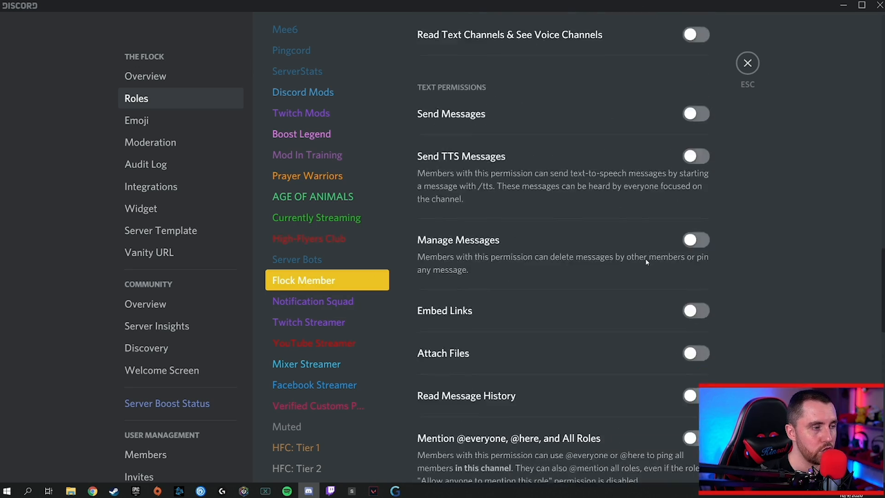
pyautogui.scroll(1, 477, 259)
pyautogui.scroll(2, 320, 322)
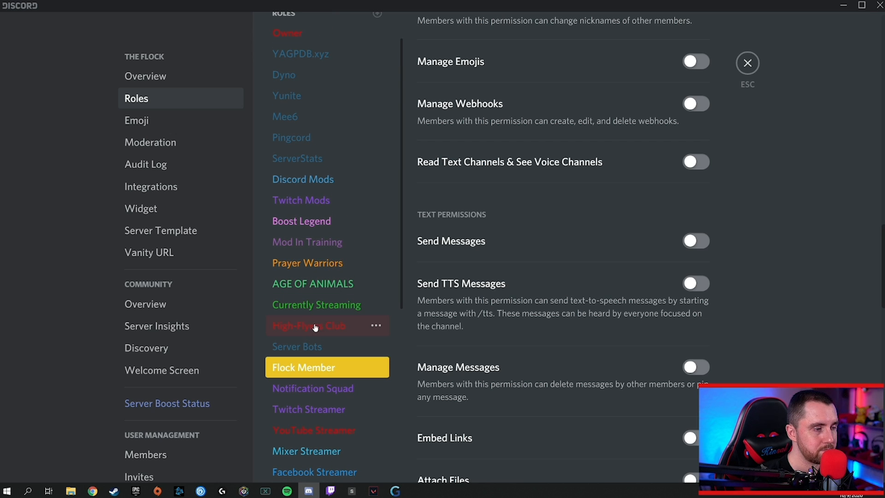
# Check the emoji, webhook and text permissions of the Currently Streaming role.
pyautogui.click(318, 305)
pyautogui.scroll(-1, 629, 296)
pyautogui.scroll(1, 630, 295)
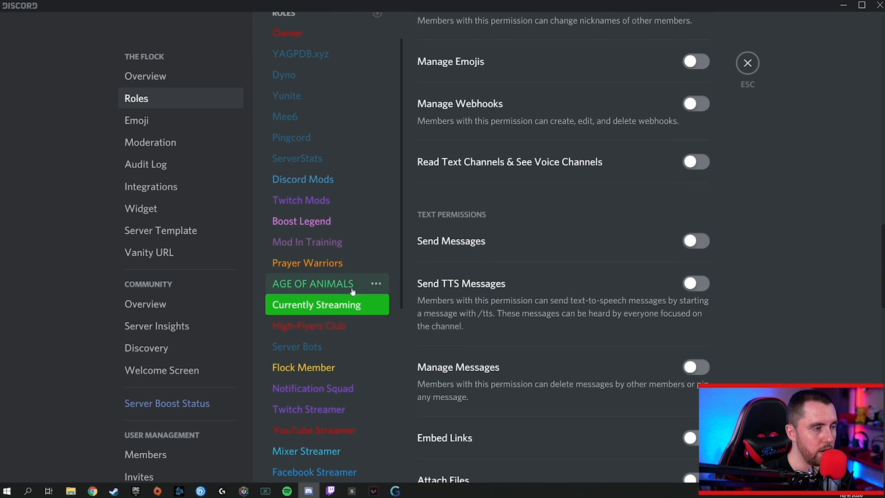
# Examine the Twitch Mods role's text permissions, general permissions and display settings, and close the server settings.
pyautogui.click(312, 201)
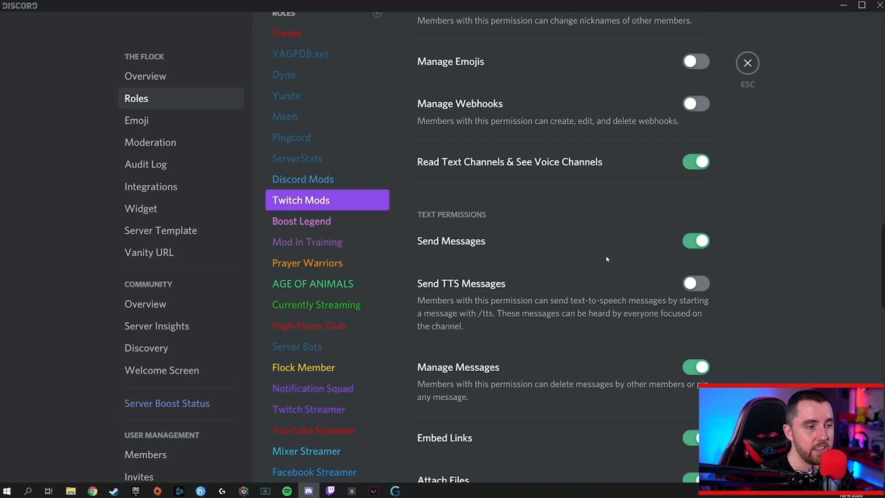
pyautogui.scroll(3, 606, 259)
pyautogui.scroll(-7, 601, 233)
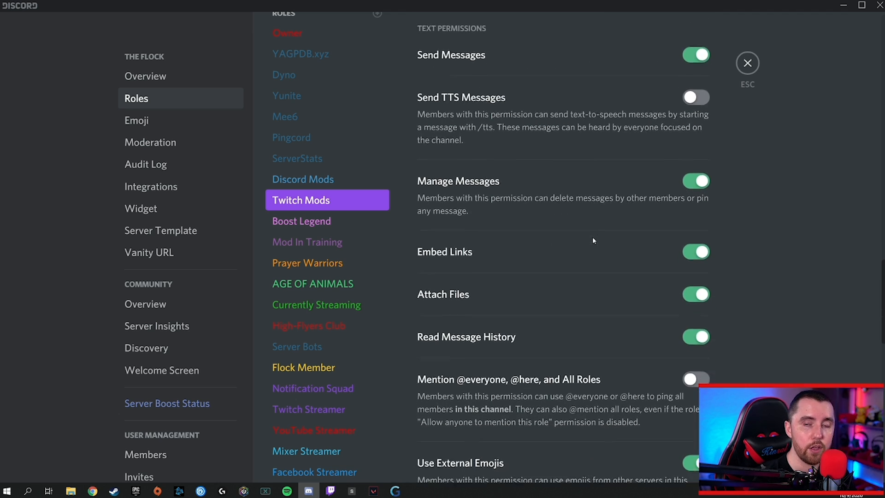
pyautogui.scroll(-2, 593, 237)
pyautogui.scroll(5, 593, 237)
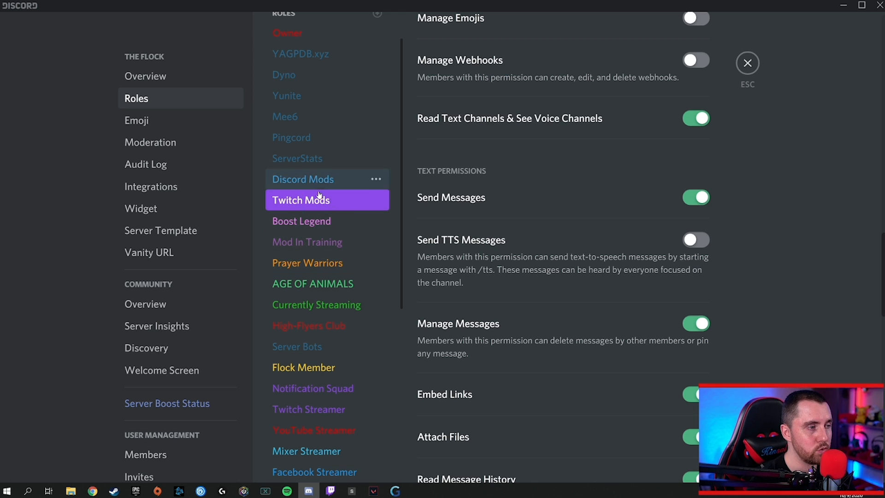
pyautogui.scroll(-4, 320, 184)
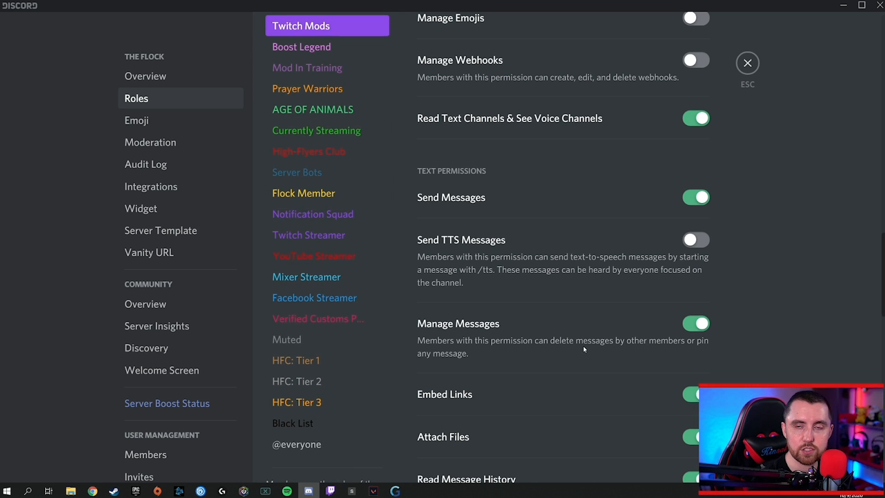
pyautogui.scroll(15, 544, 220)
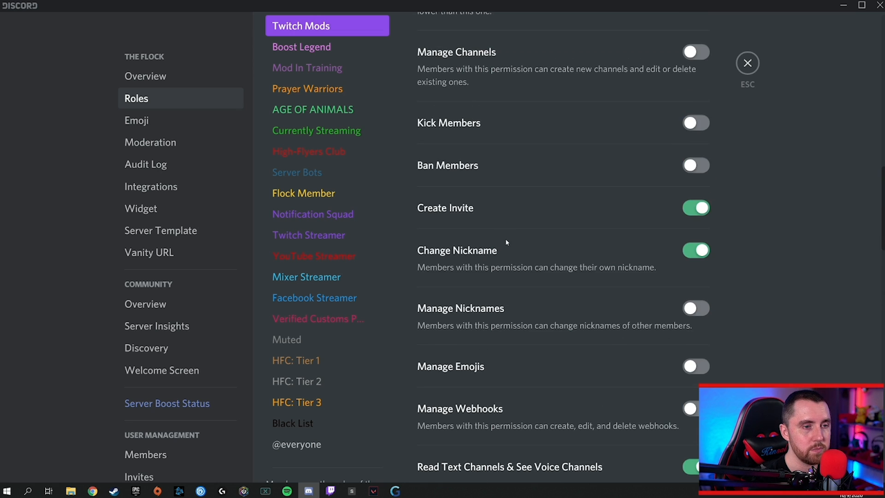
pyautogui.scroll(4, 332, 309)
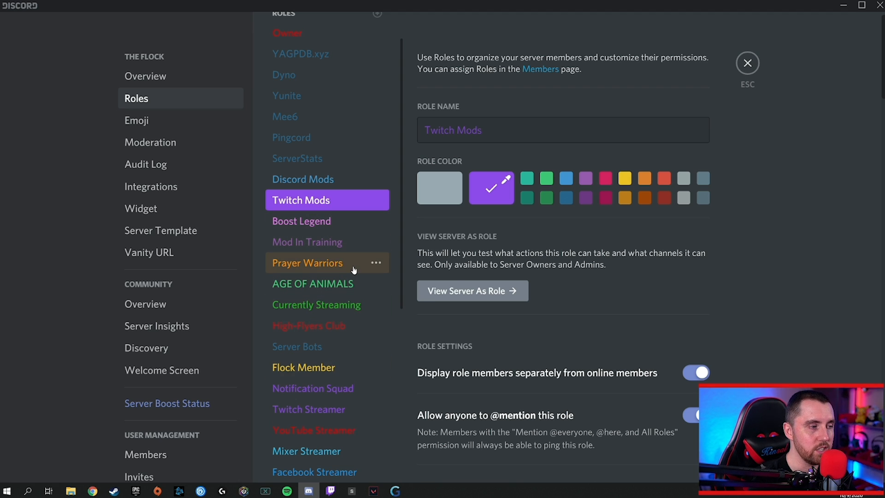
pyautogui.scroll(-2, 313, 263)
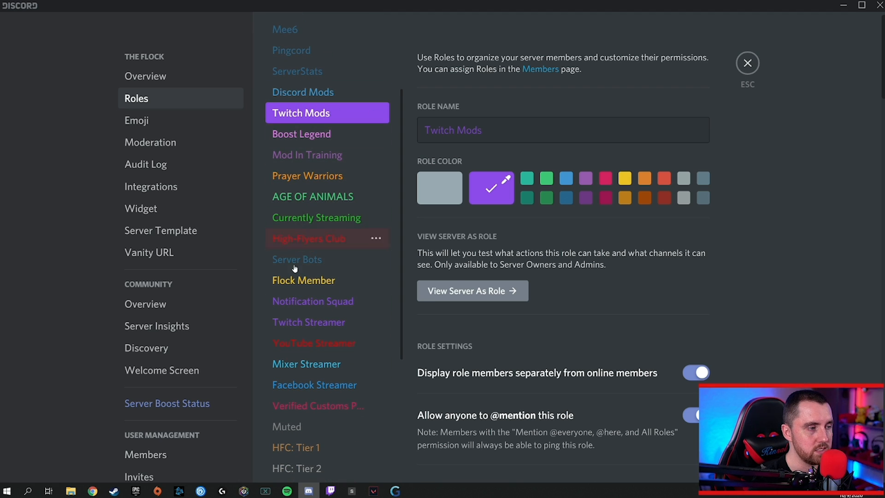
pyautogui.click(752, 71)
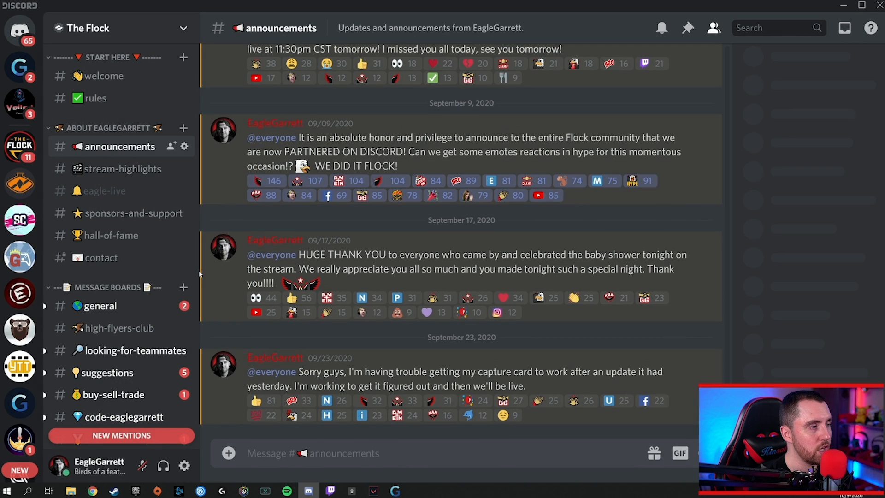
pyautogui.scroll(-2, 134, 207)
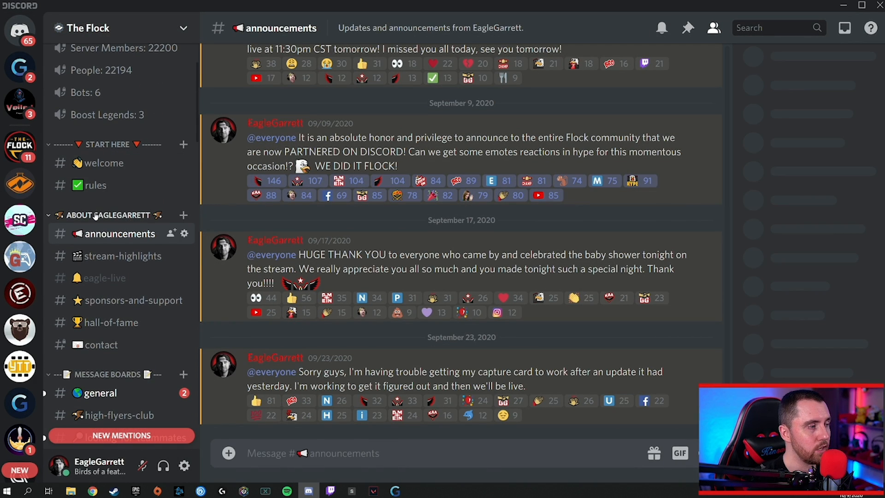
pyautogui.scroll(-1, 101, 204)
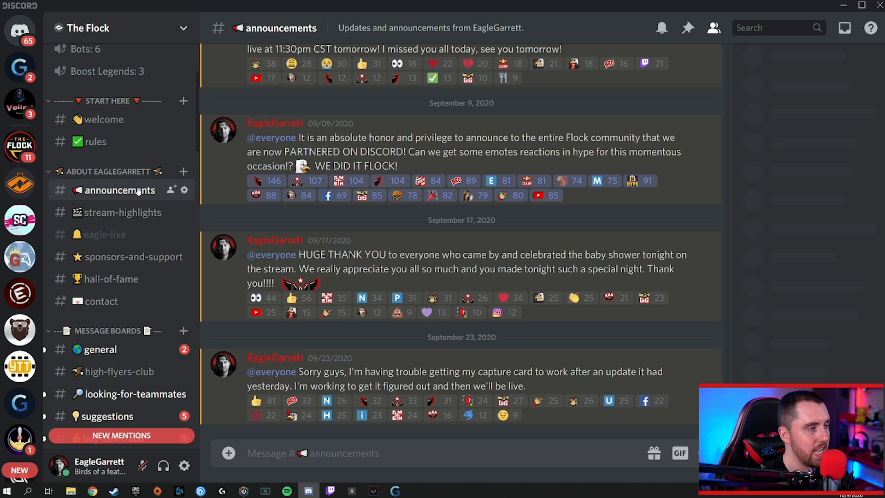
pyautogui.scroll(-5, 115, 185)
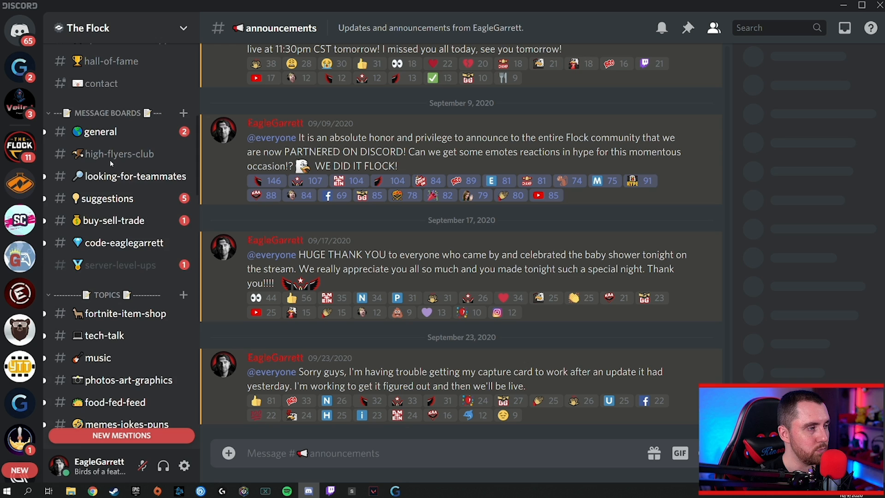
pyautogui.scroll(2, 111, 162)
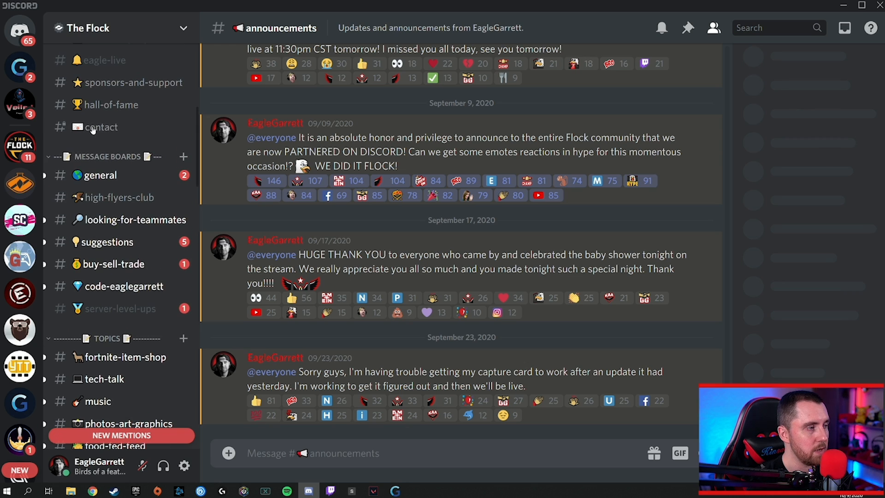
pyautogui.rightClick(128, 157)
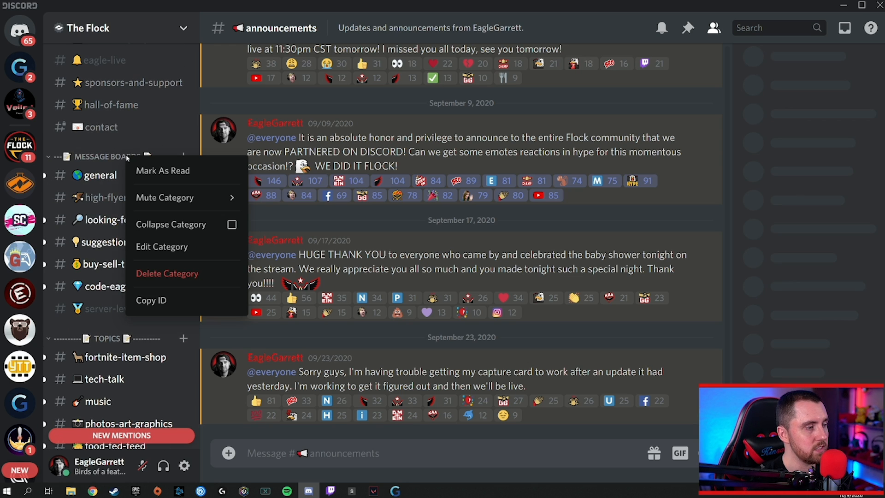
pyautogui.click(170, 251)
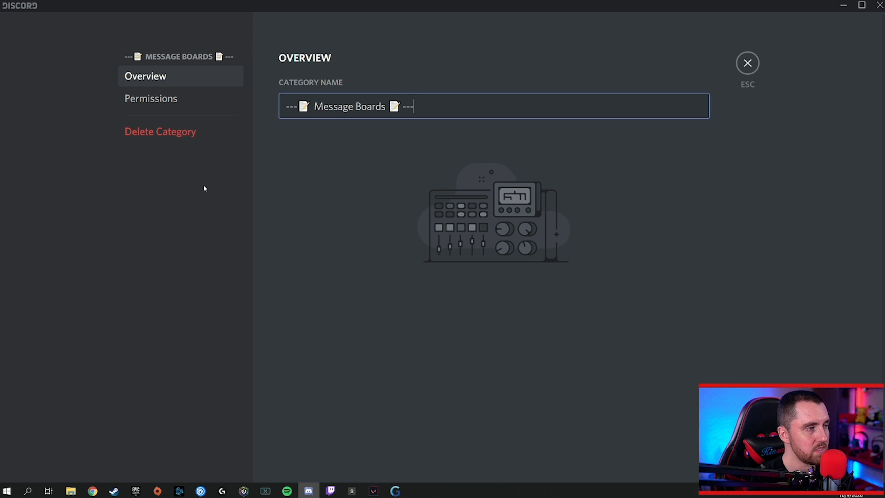
pyautogui.click(195, 101)
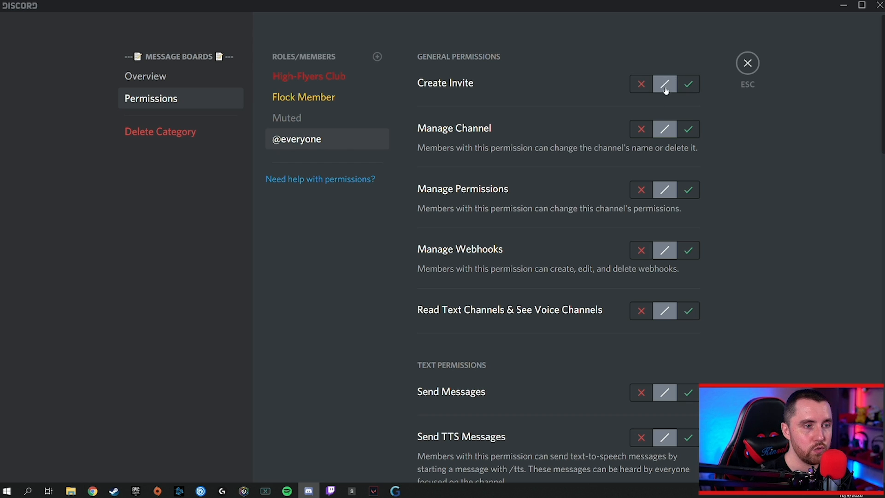
pyautogui.scroll(-4, 666, 185)
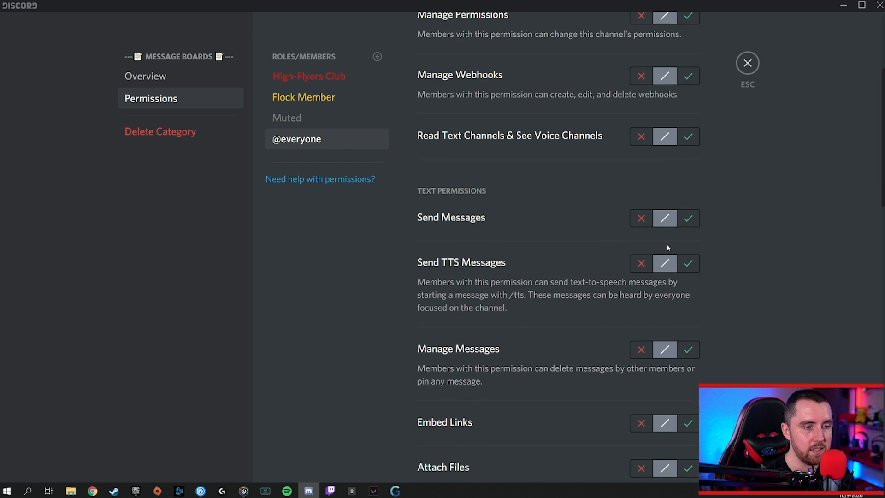
pyautogui.scroll(4, 665, 224)
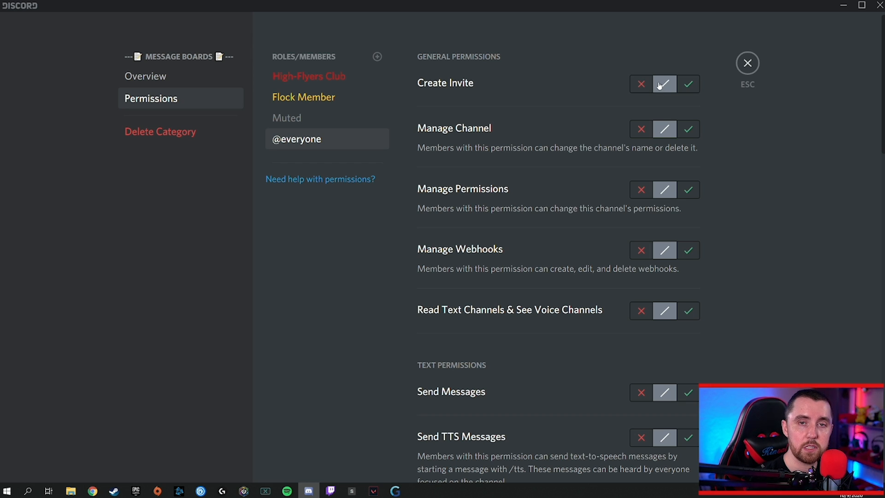
pyautogui.click(747, 63)
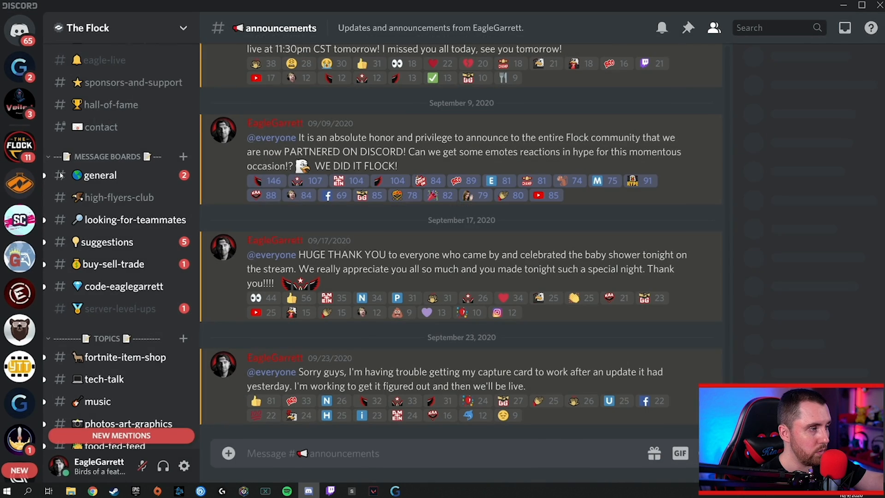
# Reopen the server's roles, review the Flock Member role's settings and general permissions, and close the server settings.
pyautogui.rightClick(19, 146)
pyautogui.moveTo(70, 264)
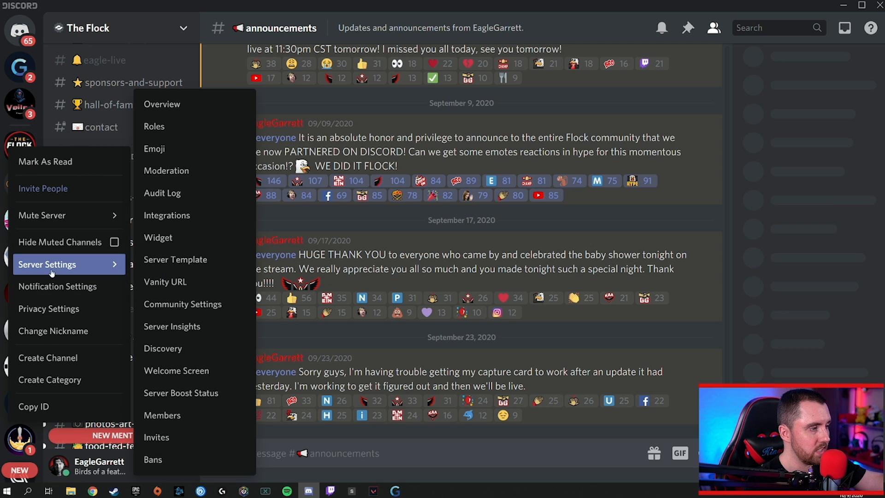
pyautogui.click(179, 129)
pyautogui.scroll(-4, 305, 240)
pyautogui.click(307, 239)
pyautogui.click(696, 372)
pyautogui.scroll(-7, 665, 259)
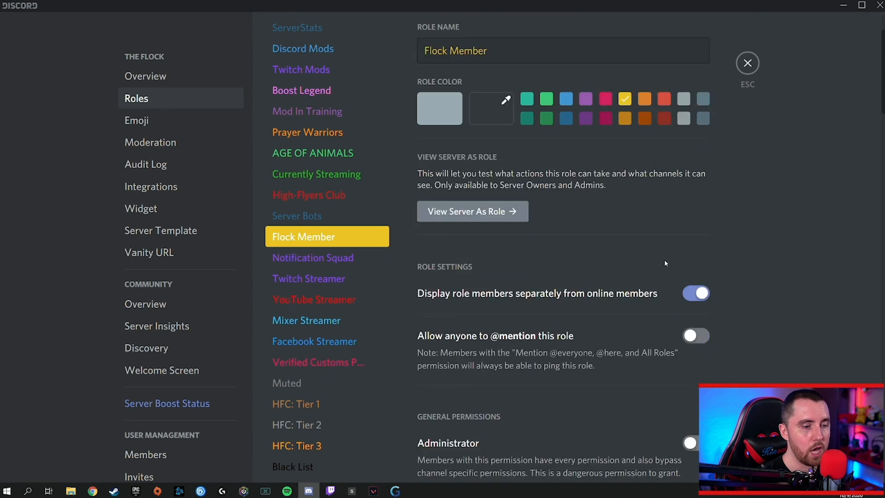
pyautogui.scroll(-5, 611, 231)
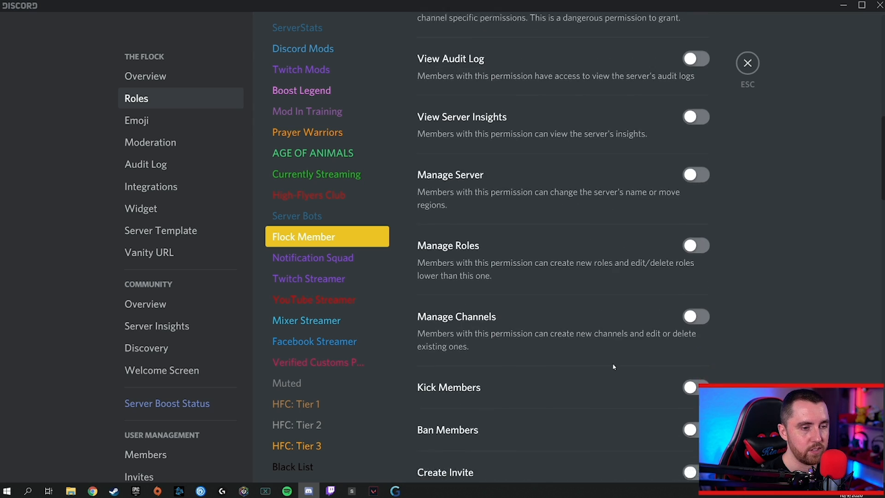
pyautogui.click(747, 64)
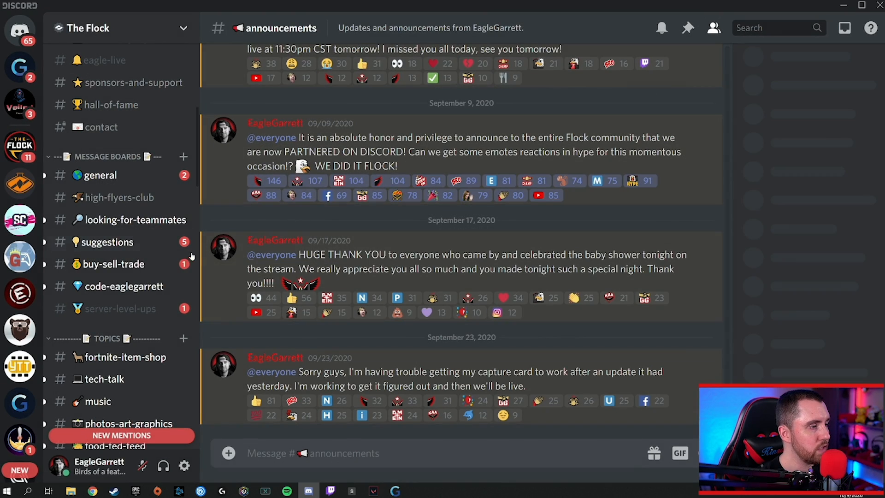
pyautogui.rightClick(94, 159)
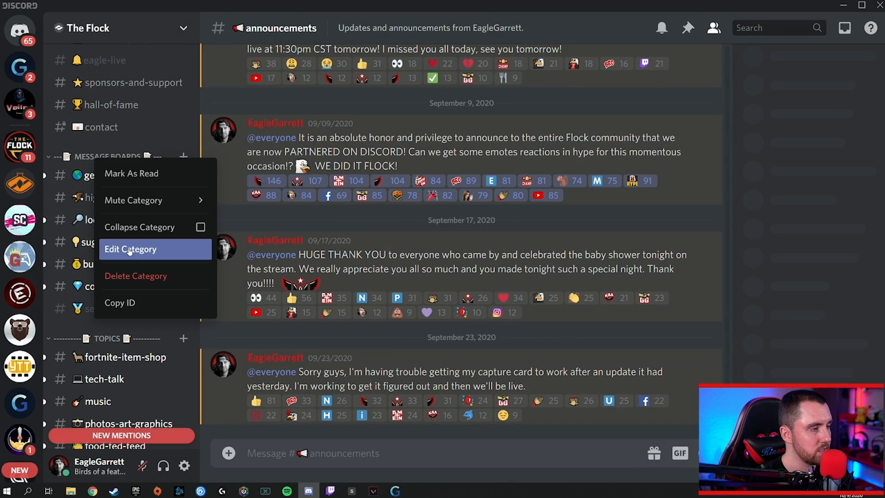
pyautogui.click(110, 250)
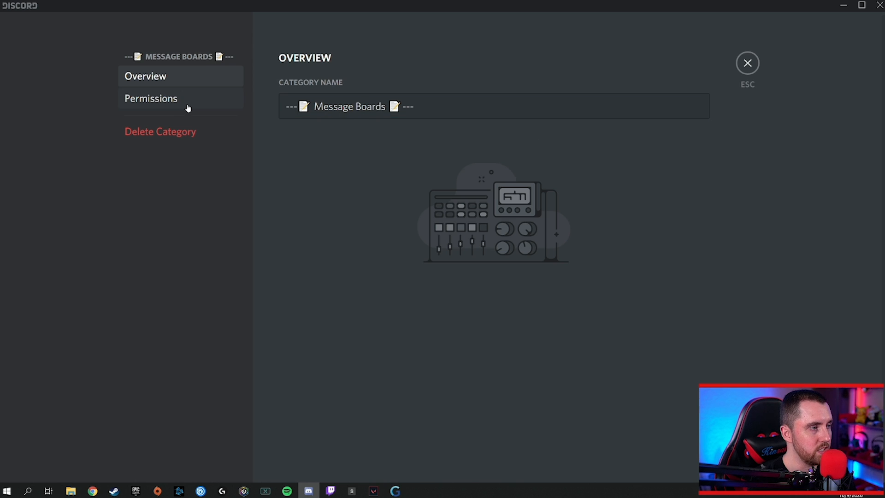
pyautogui.click(186, 105)
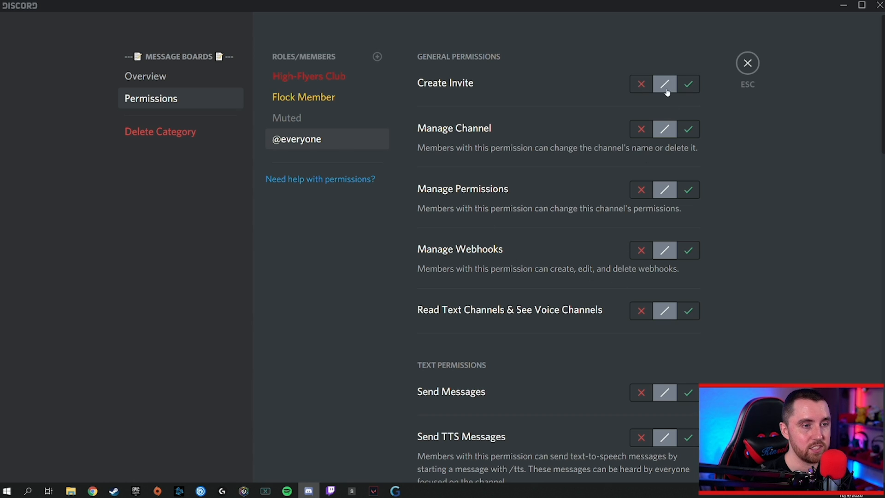
pyautogui.scroll(-15, 667, 92)
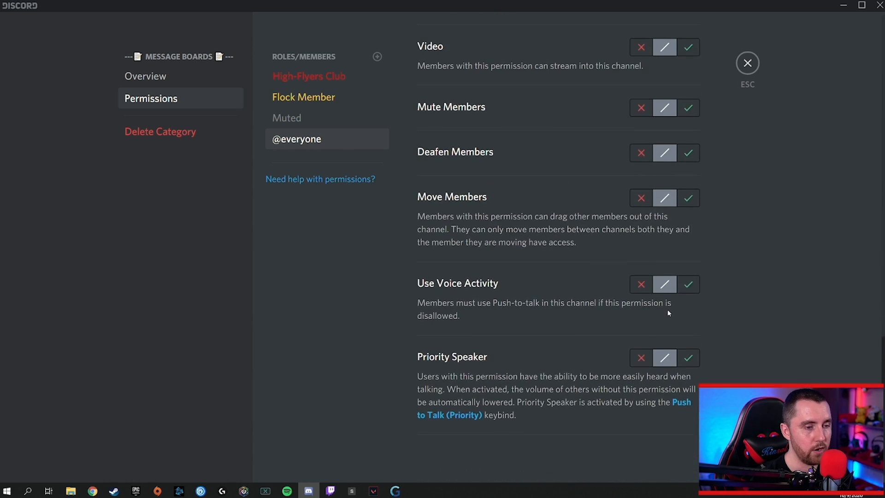
pyautogui.scroll(15, 665, 309)
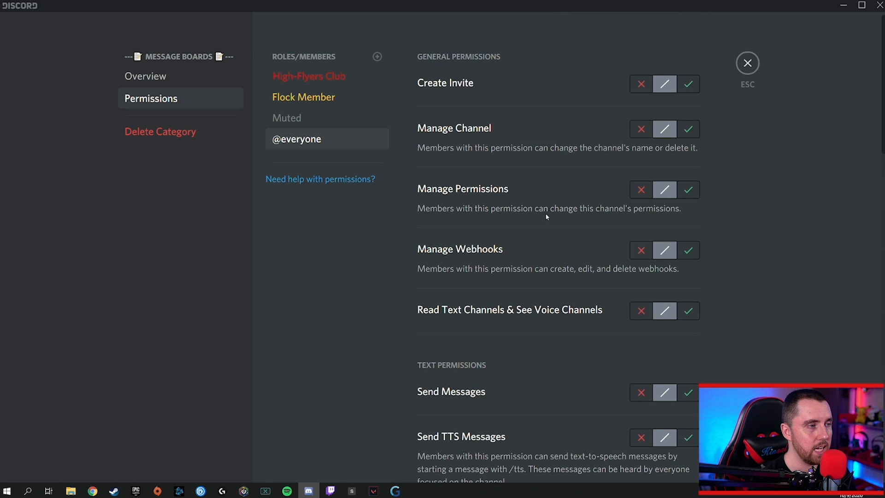
# Review which general, text and voice permissions the Flock Member role is granted in the Message Boards category.
pyautogui.click(330, 102)
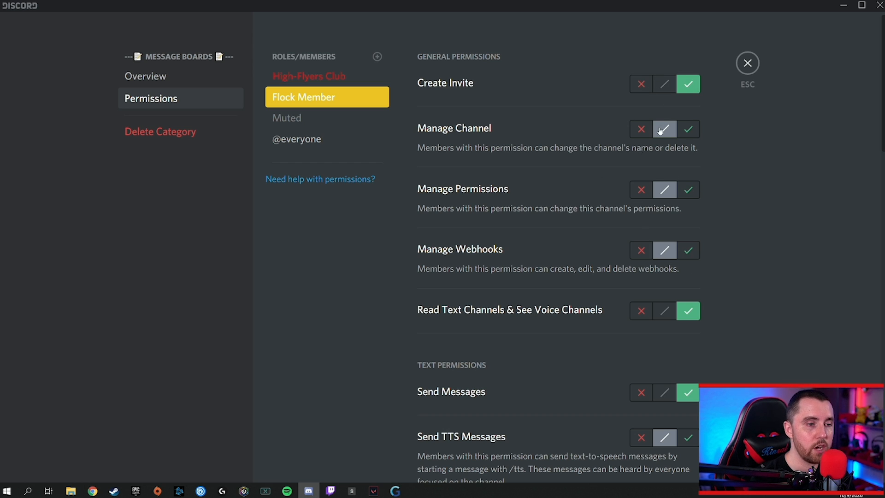
pyautogui.scroll(-8, 660, 131)
pyautogui.scroll(-5, 589, 163)
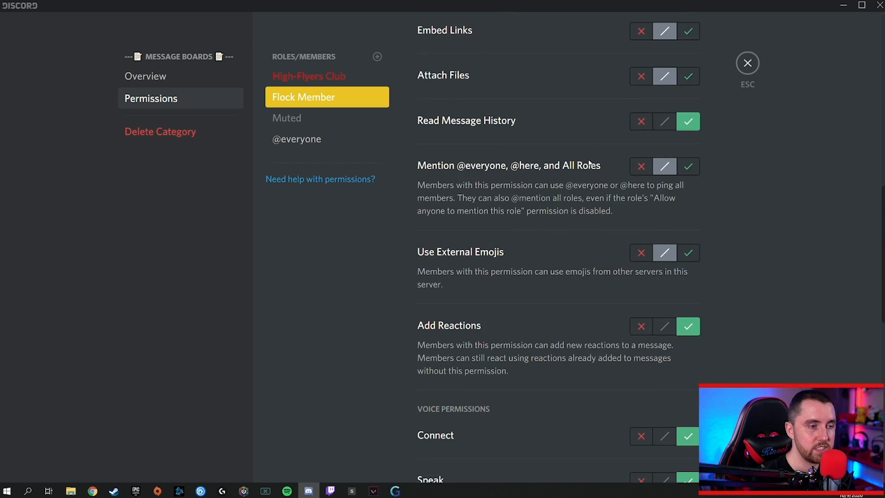
pyautogui.scroll(13, 578, 352)
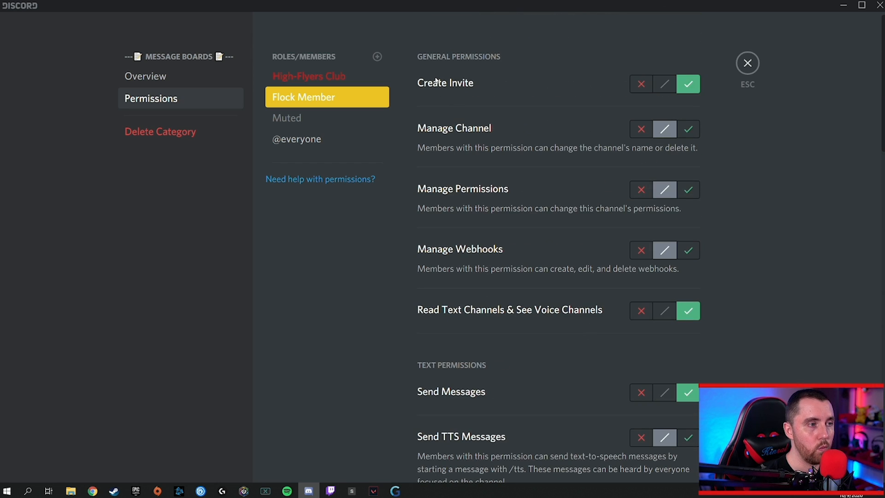
# Go through the Flock Member role's Message Boards permissions from general to voice, and close the category settings.
pyautogui.scroll(-5, 623, 214)
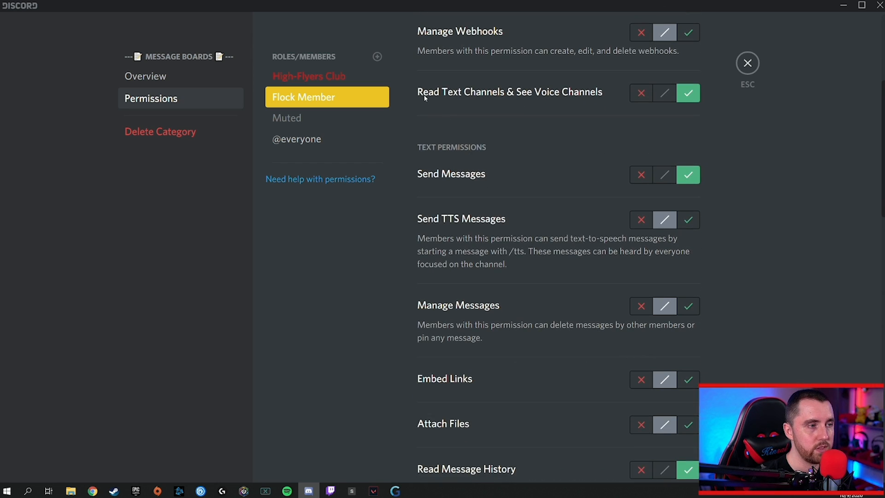
pyautogui.scroll(2, 446, 114)
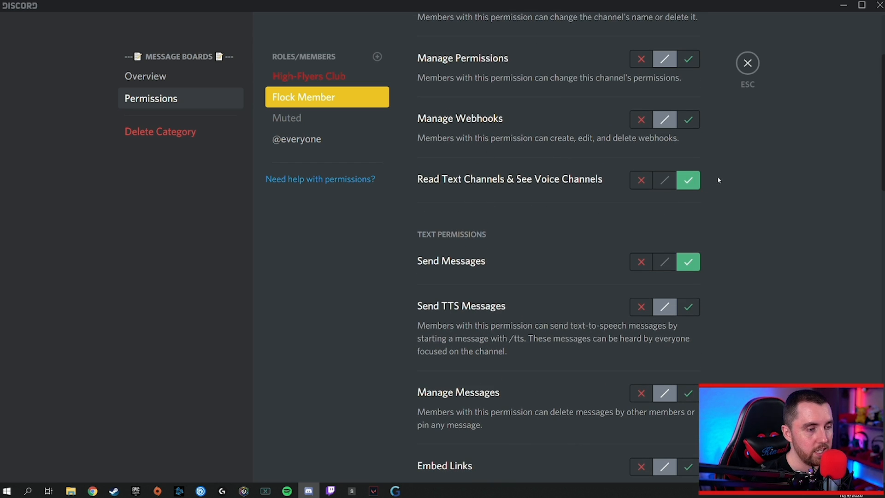
pyautogui.scroll(-2, 573, 187)
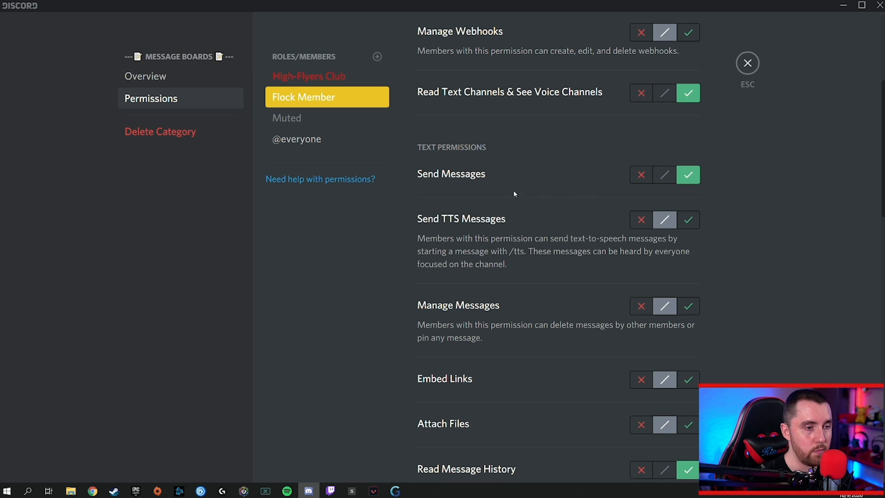
pyautogui.scroll(-2, 514, 193)
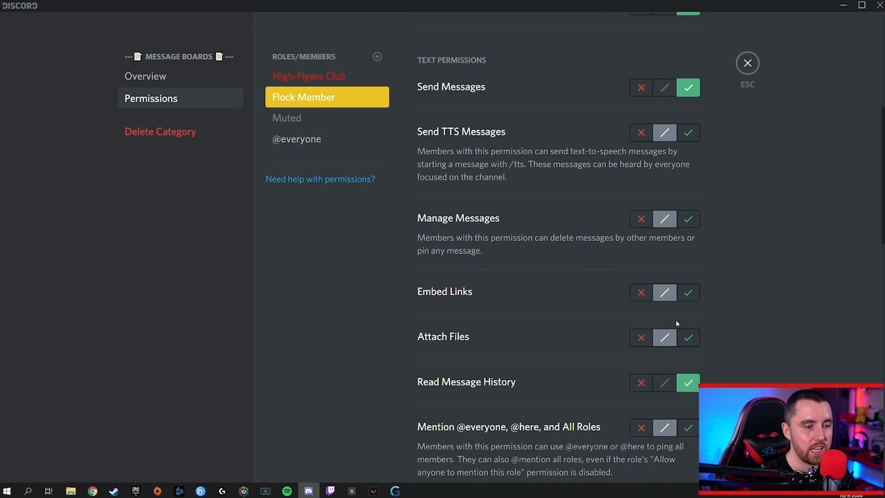
pyautogui.scroll(-3, 549, 206)
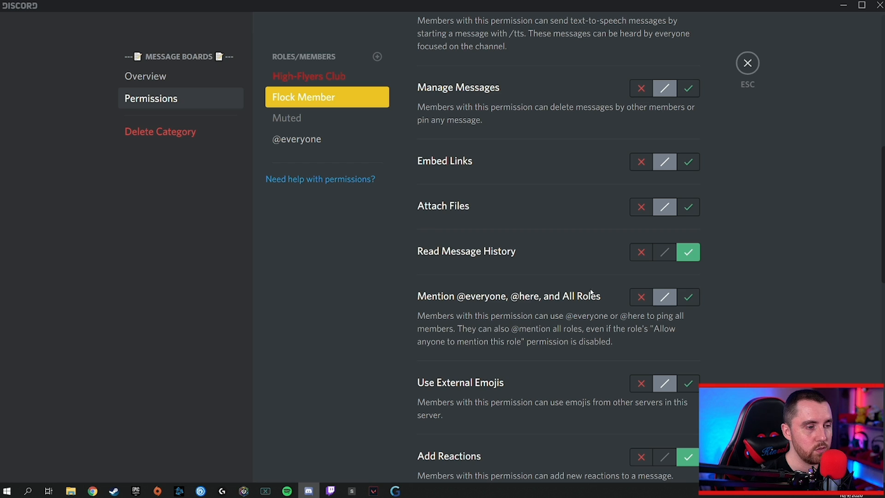
pyautogui.scroll(-9, 678, 293)
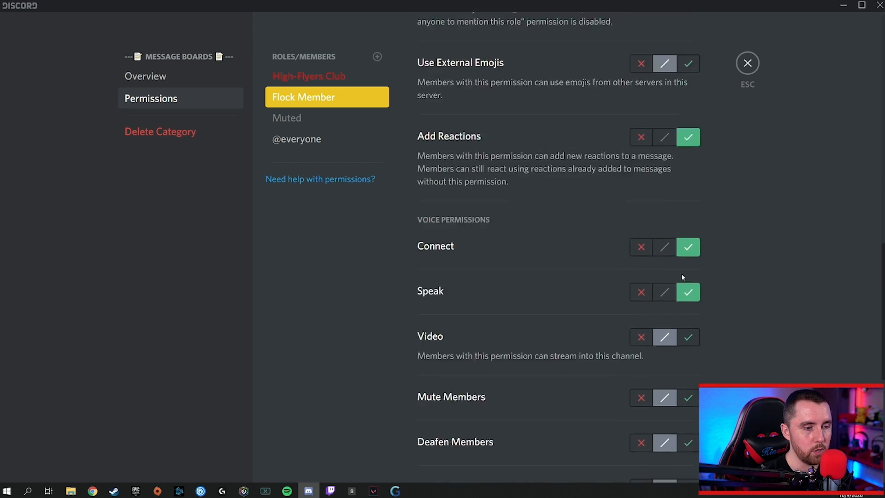
pyautogui.scroll(-6, 529, 243)
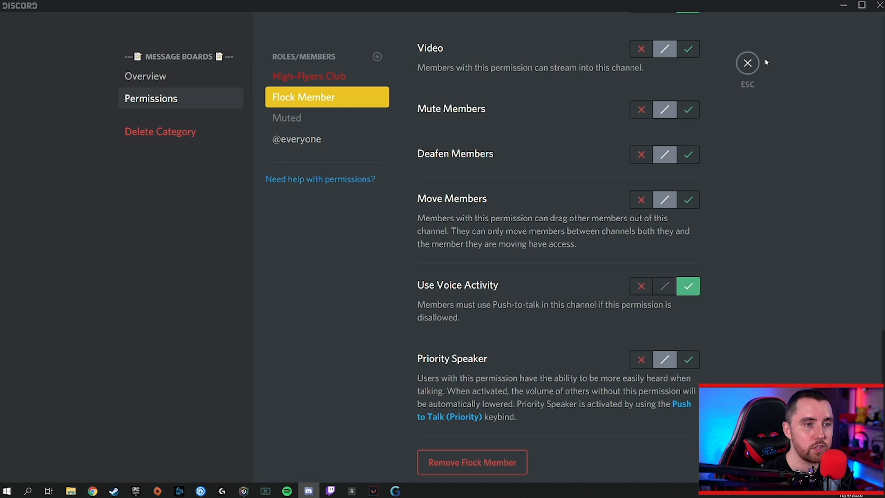
pyautogui.click(748, 63)
# Open the server's roles, examine the Flock Member role's general and text permissions, and close the server settings.
pyautogui.rightClick(11, 146)
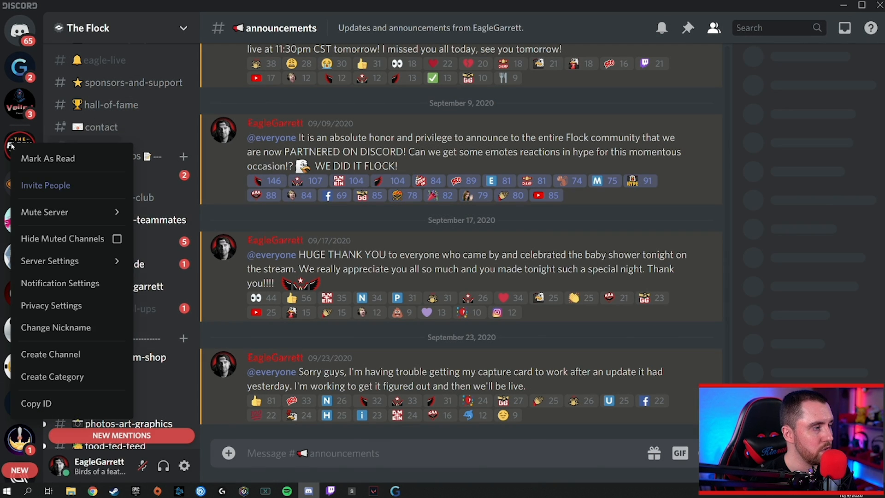
pyautogui.moveTo(69, 265)
pyautogui.click(179, 126)
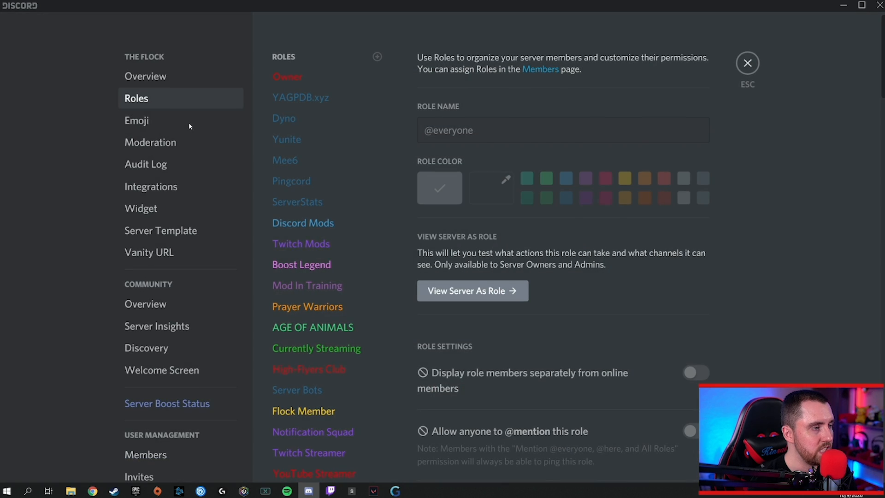
pyautogui.click(304, 411)
pyautogui.scroll(-5, 644, 277)
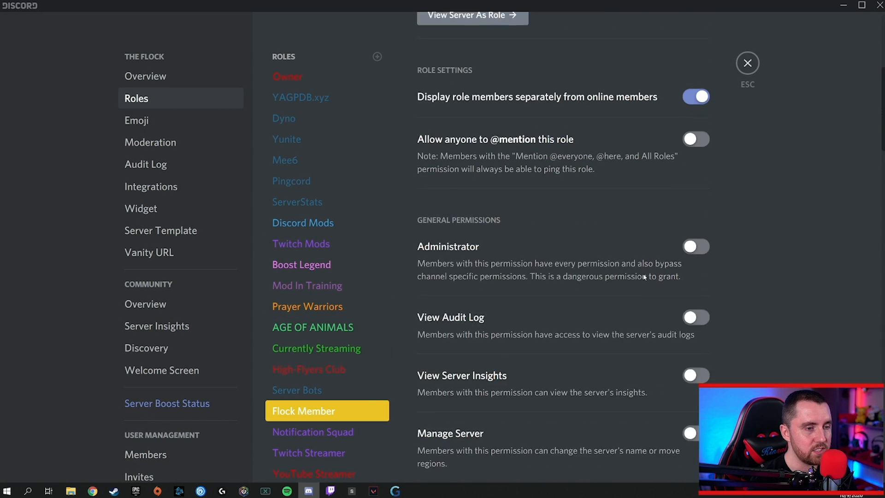
pyautogui.scroll(-8, 498, 203)
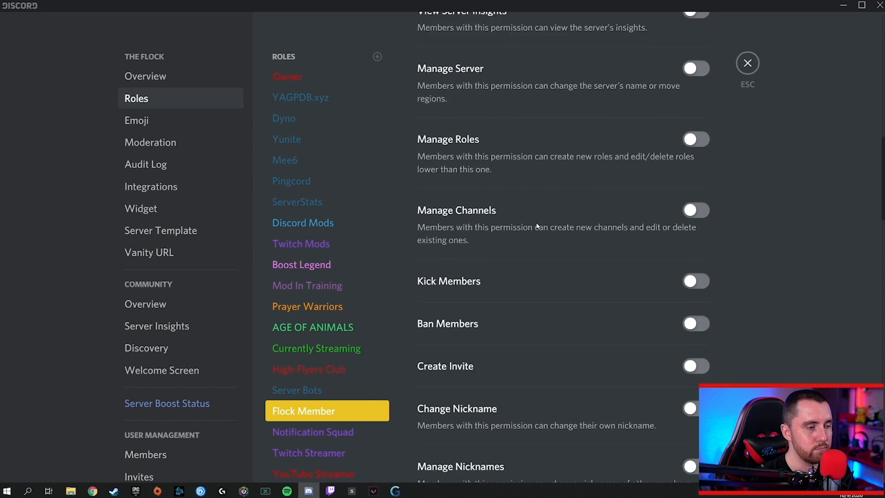
pyautogui.scroll(-9, 525, 221)
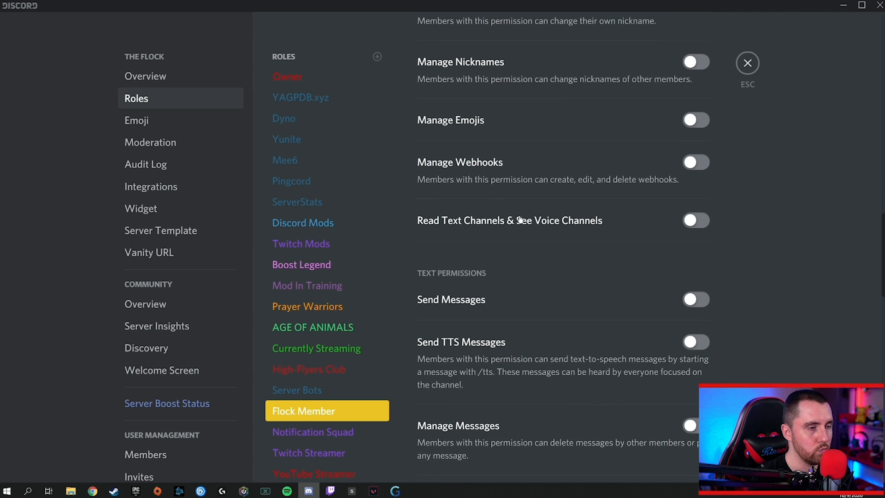
pyautogui.scroll(-2, 696, 212)
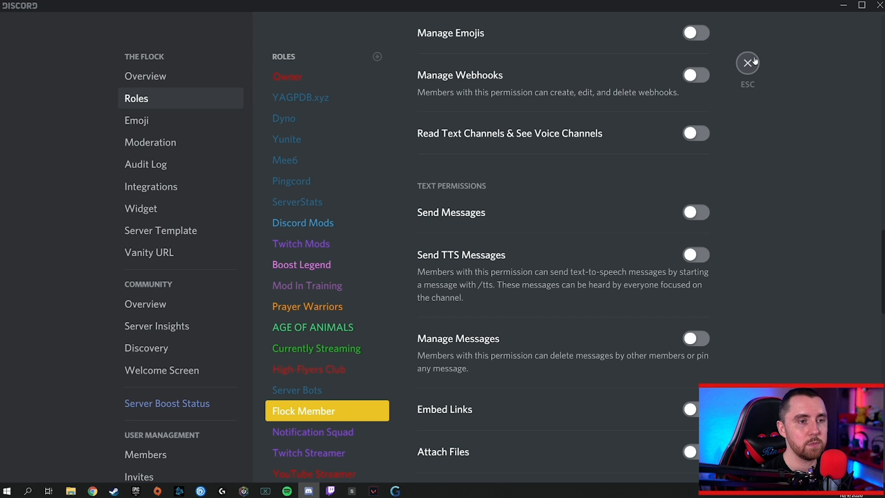
pyautogui.click(747, 64)
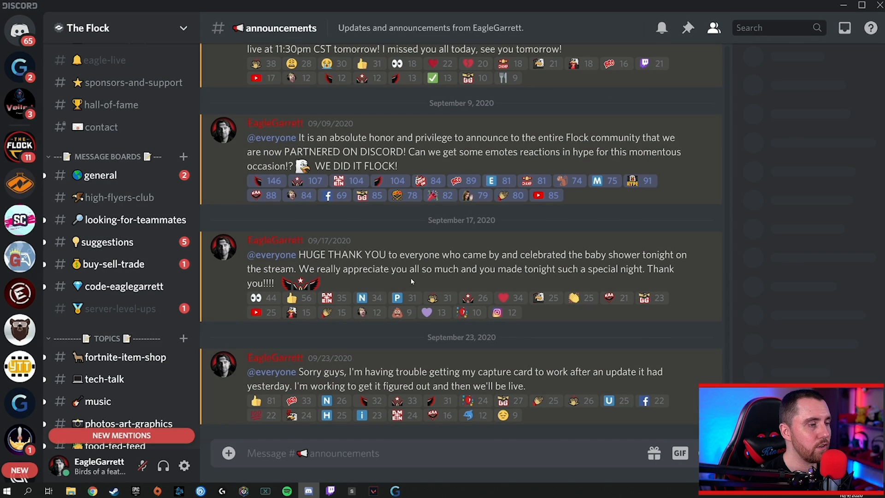
# Open the Message Boards category's permissions, view the Flock Member role's general permissions, and close the category settings.
pyautogui.rightClick(99, 158)
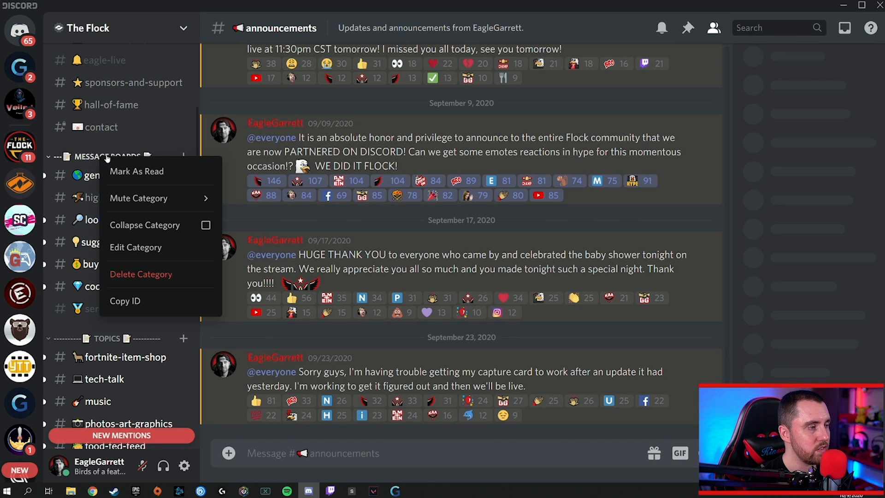
pyautogui.click(146, 248)
pyautogui.click(143, 98)
pyautogui.click(353, 98)
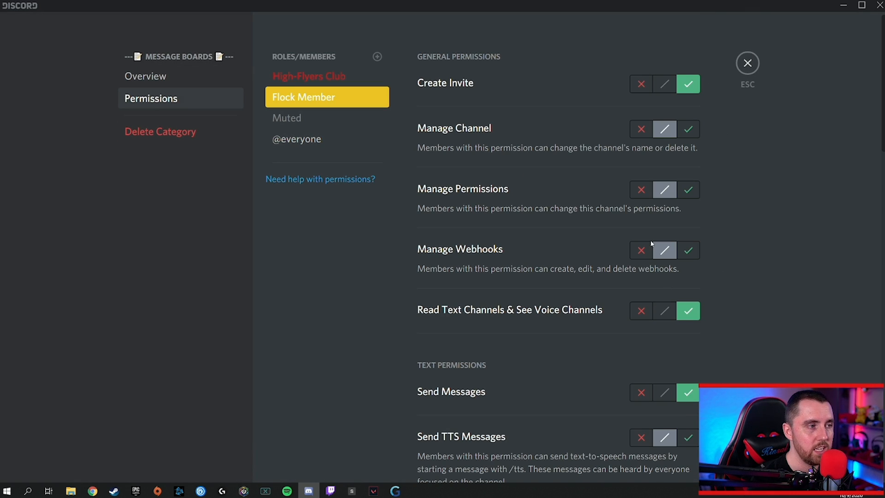
pyautogui.press('Escape')
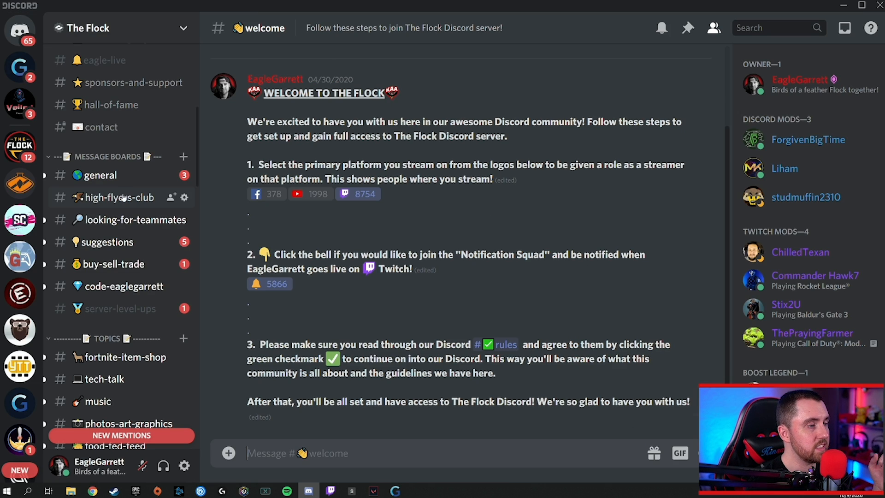
pyautogui.rightClick(108, 158)
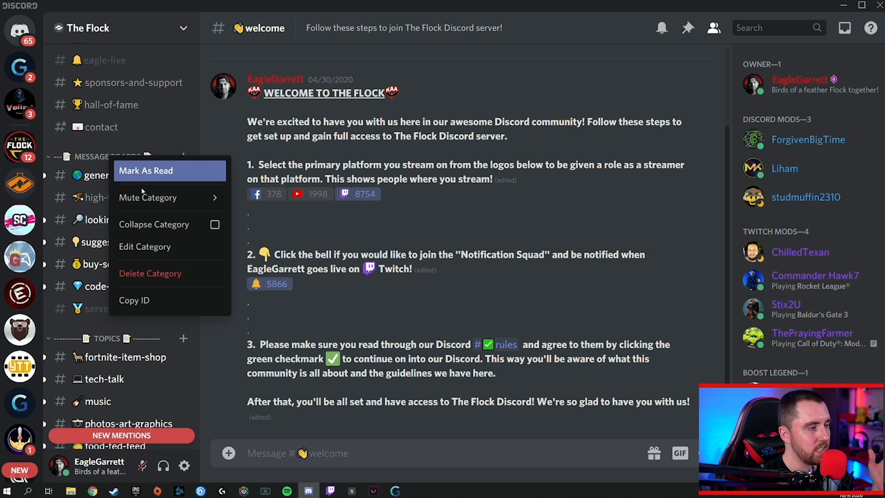
pyautogui.click(149, 248)
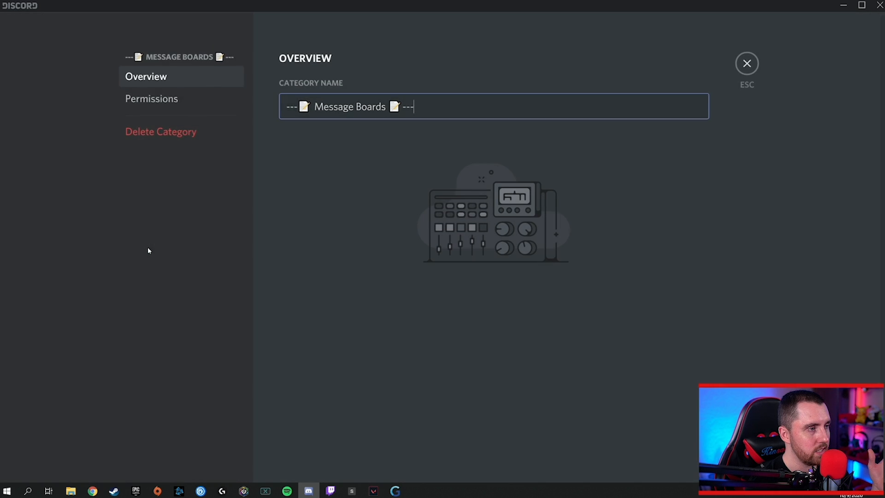
pyautogui.click(230, 96)
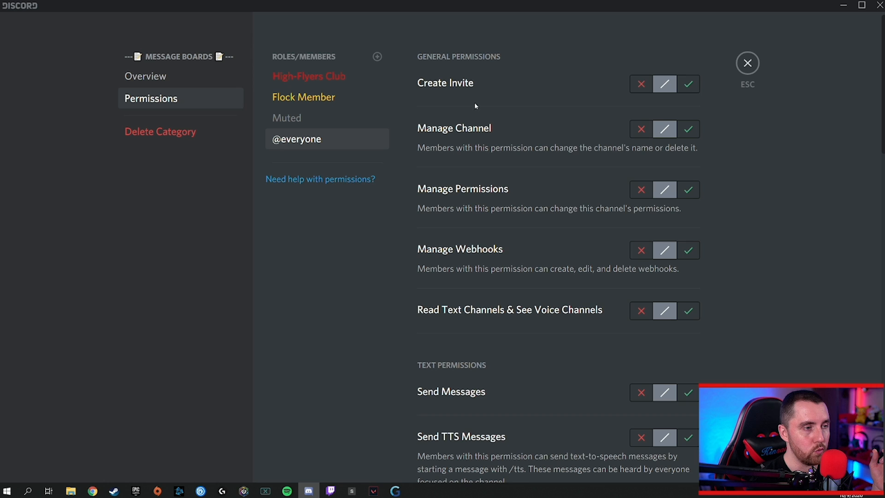
pyautogui.click(748, 64)
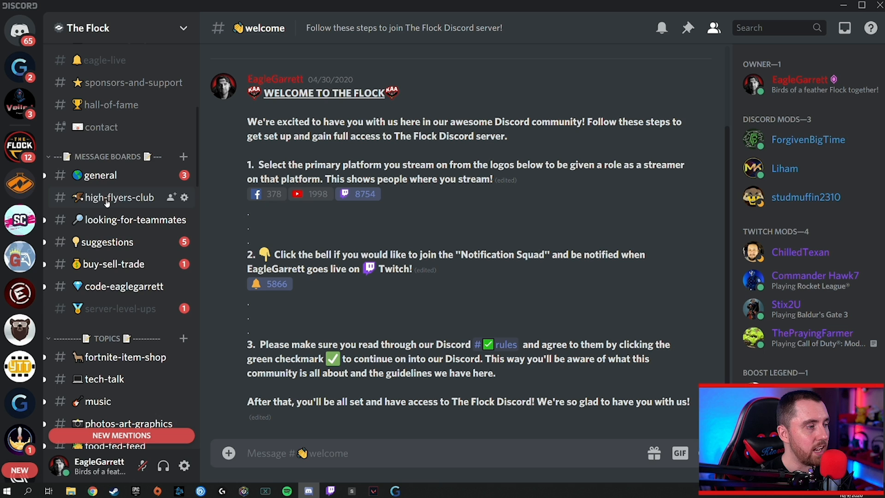
# Open the high-flyers-club channel's permissions and review the general and text permissions of the High-Flyers Club role.
pyautogui.click(184, 199)
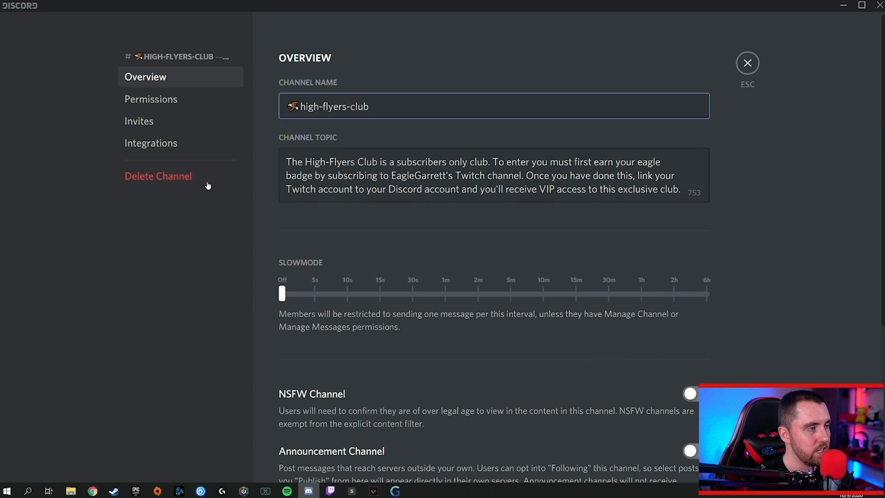
pyautogui.click(160, 102)
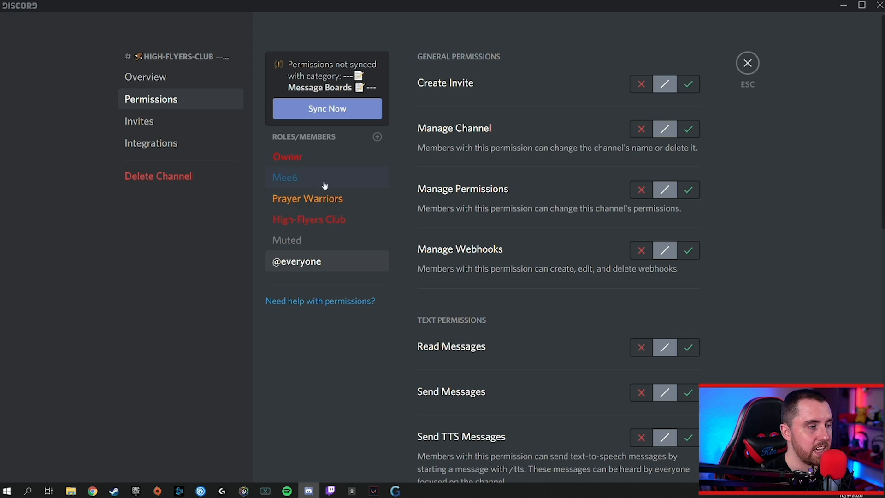
pyautogui.click(325, 223)
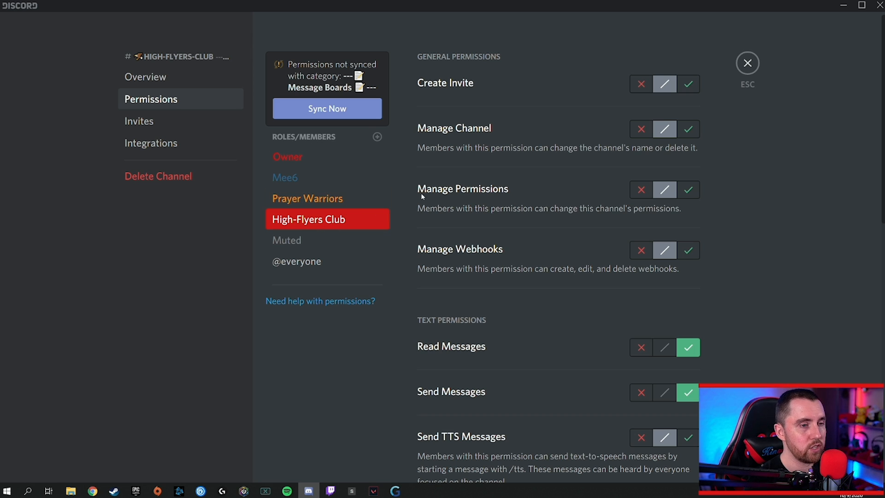
pyautogui.scroll(-4, 668, 123)
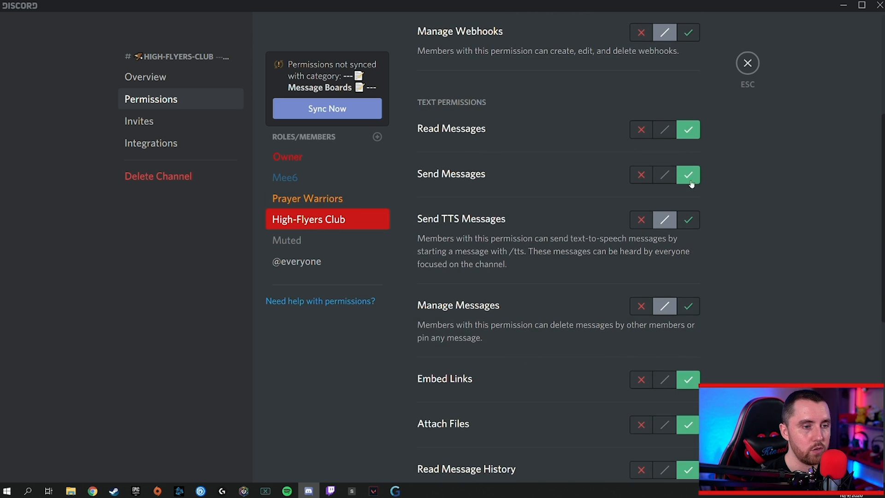
pyautogui.scroll(-4, 689, 231)
pyautogui.scroll(-4, 689, 231)
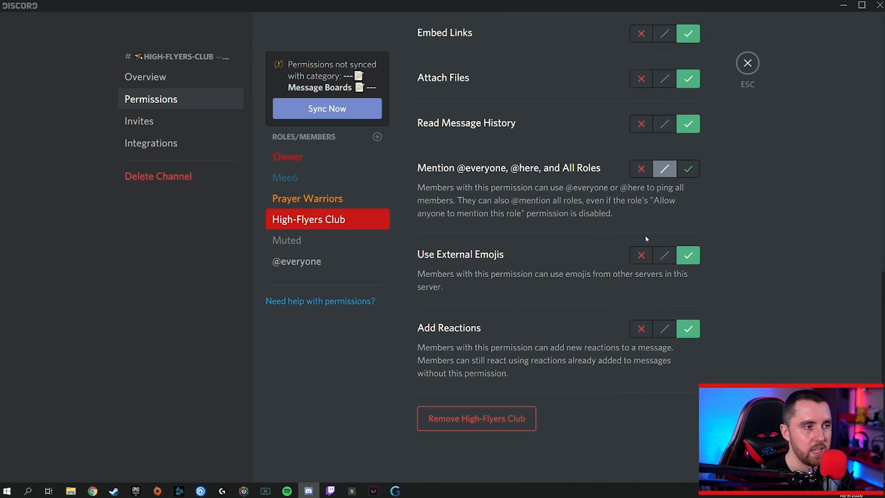
# Recheck the High-Flyers Club role's general and text permissions for the channel, and close the channel settings.
pyautogui.scroll(5, 602, 283)
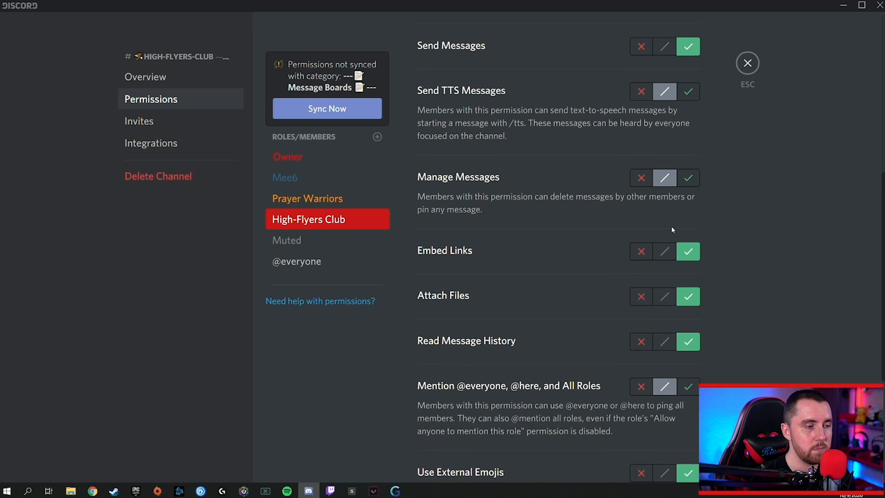
pyautogui.scroll(8, 674, 251)
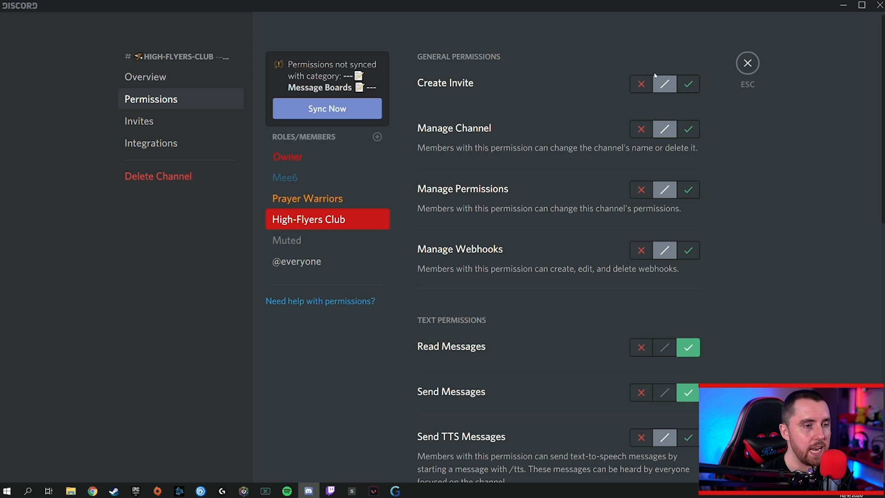
pyautogui.scroll(-4, 695, 103)
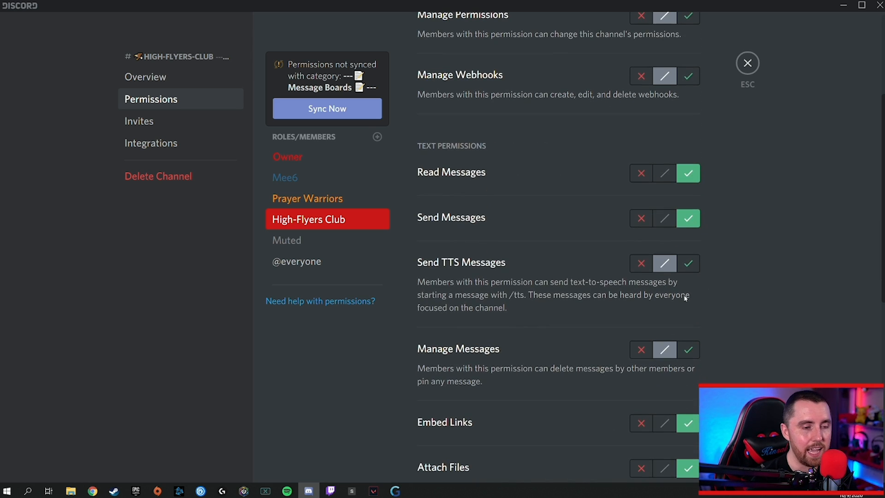
pyautogui.scroll(4, 669, 277)
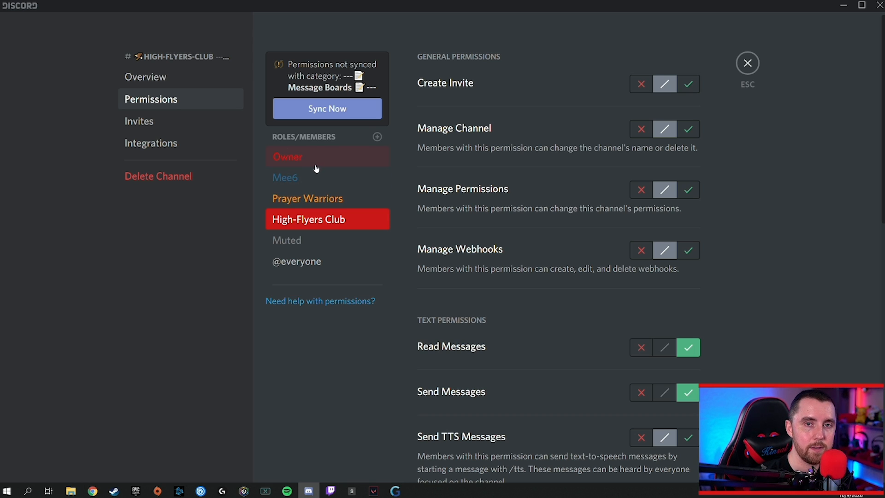
pyautogui.click(747, 65)
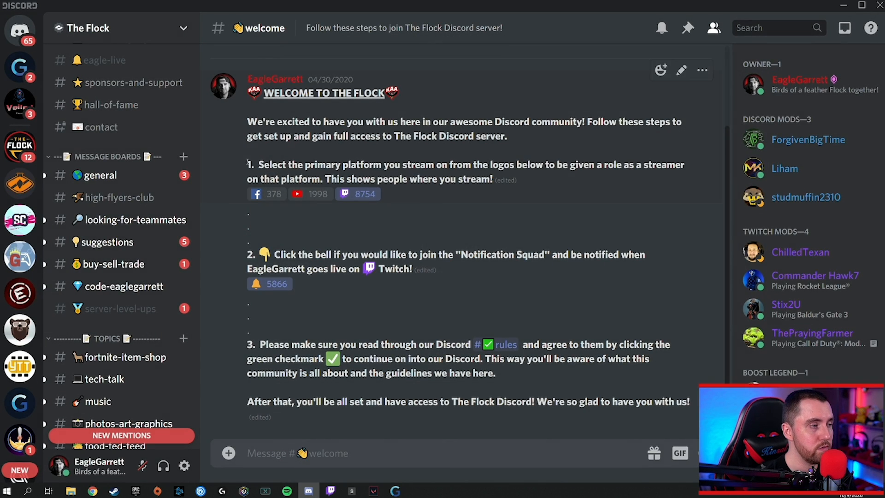
pyautogui.rightClick(19, 146)
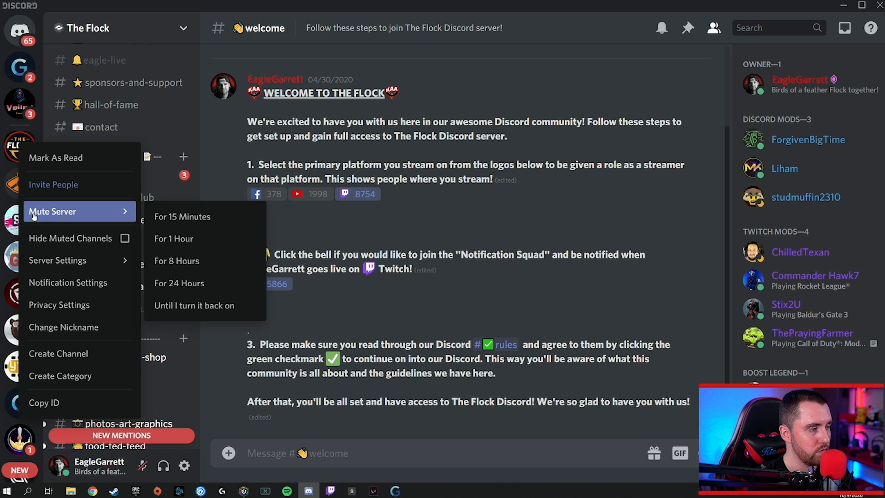
pyautogui.moveTo(79, 260)
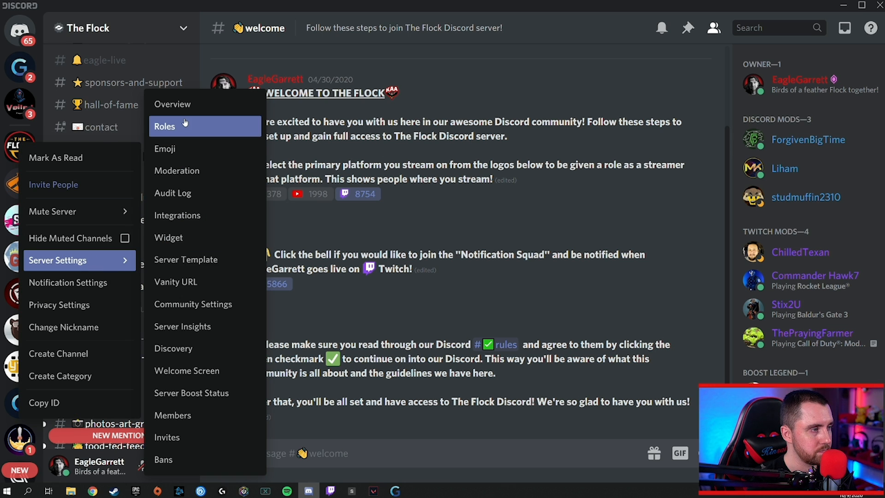
pyautogui.click(182, 128)
pyautogui.scroll(-1, 332, 201)
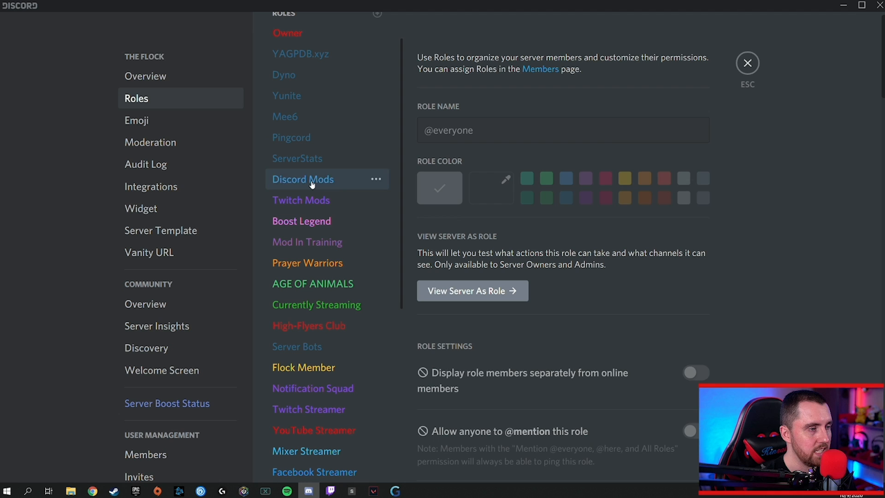
pyautogui.click(332, 180)
pyautogui.scroll(-4, 637, 270)
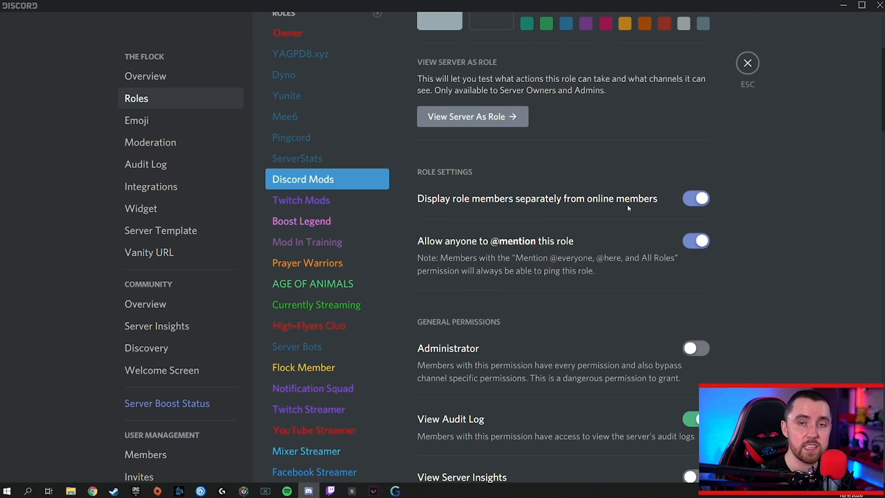
pyautogui.scroll(-4, 628, 208)
pyautogui.scroll(-6, 638, 220)
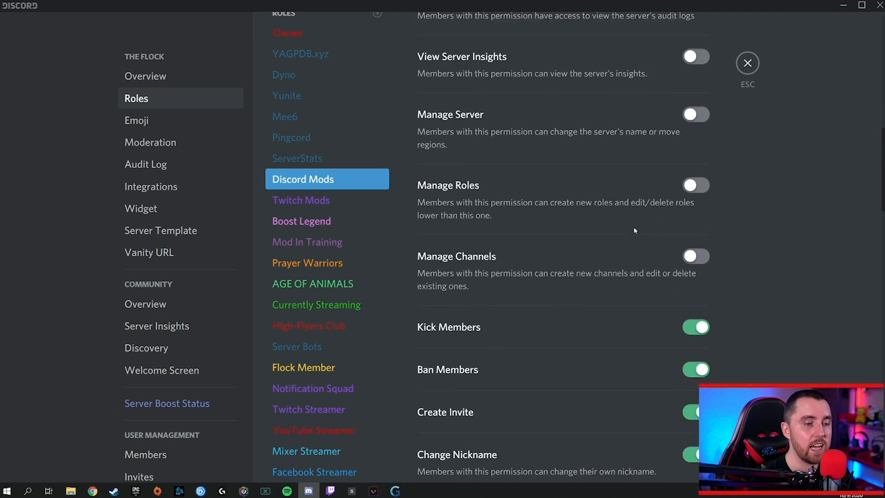
pyautogui.scroll(-4, 633, 226)
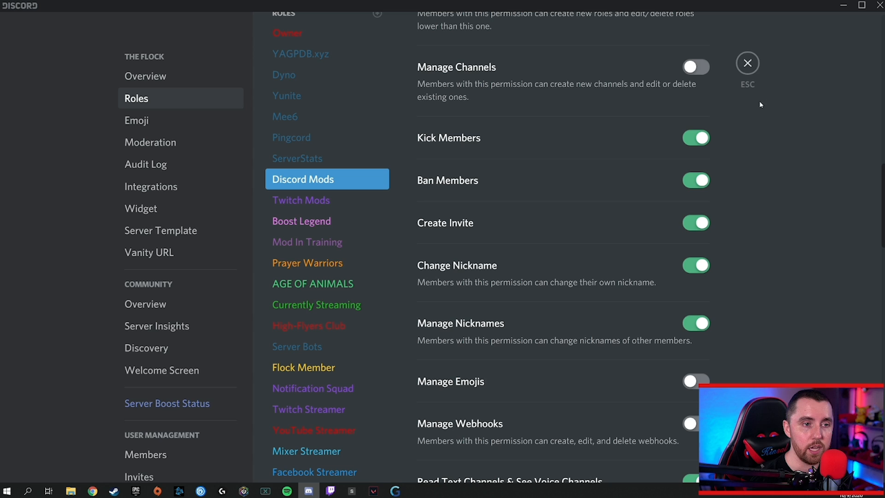
pyautogui.click(746, 65)
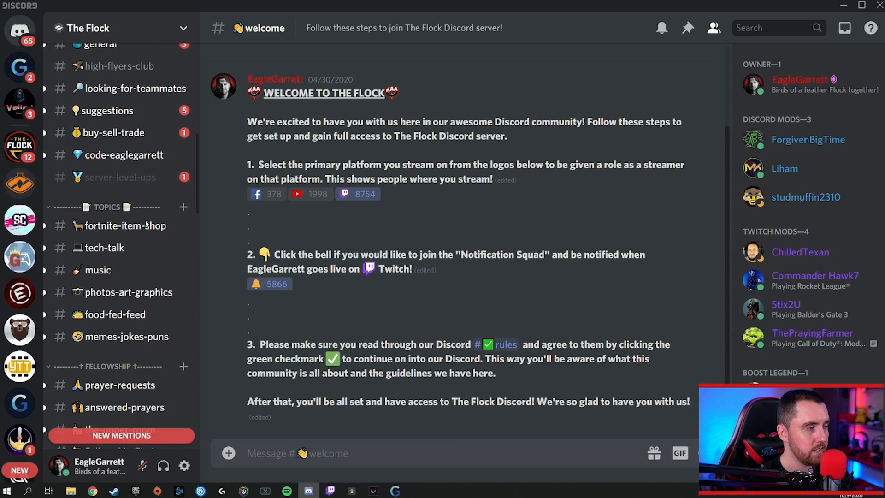
# Open the permissions of the Twitch Mod Squad category.
pyautogui.scroll(-4, 146, 225)
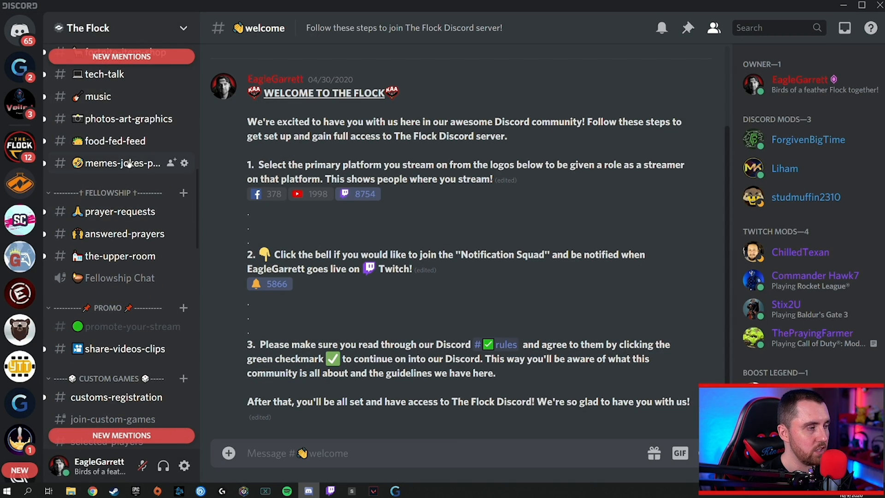
pyautogui.scroll(-3, 123, 158)
pyautogui.scroll(-3, 107, 140)
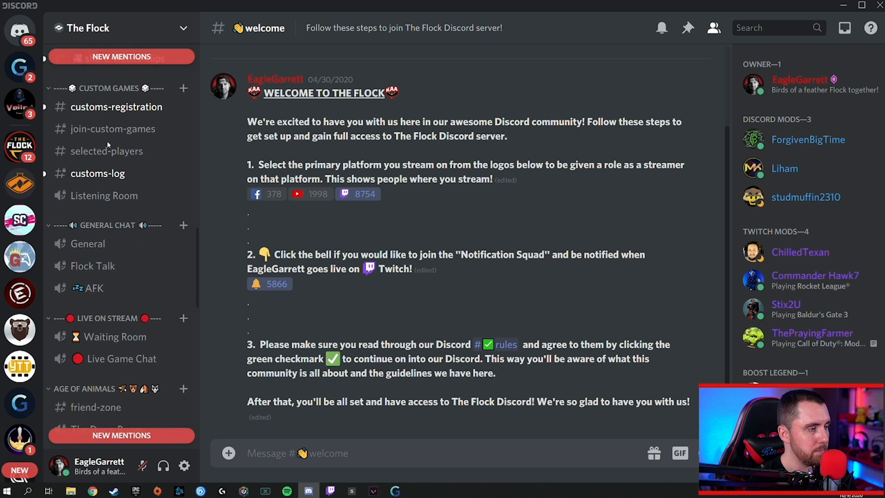
pyautogui.scroll(-5, 107, 144)
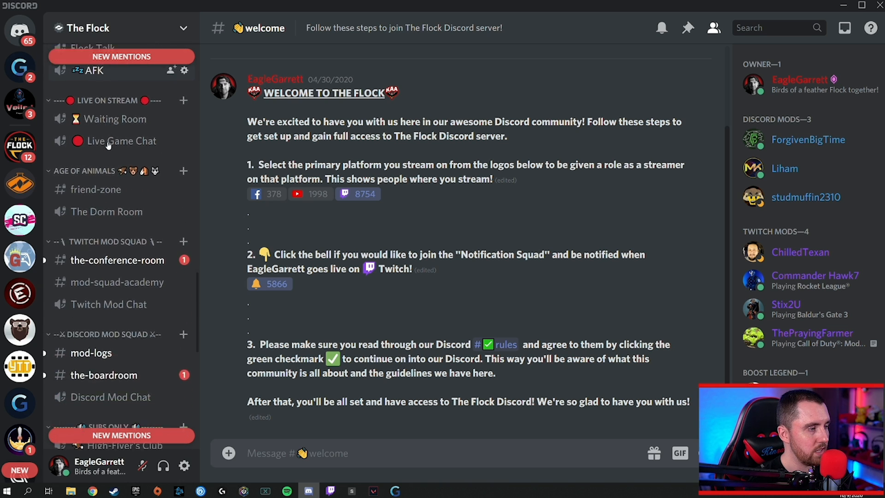
pyautogui.scroll(-3, 109, 145)
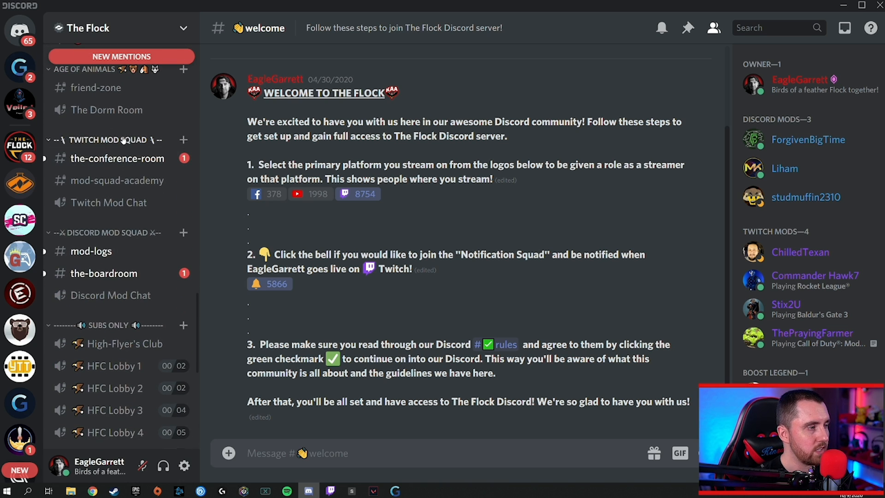
pyautogui.rightClick(123, 140)
pyautogui.click(153, 230)
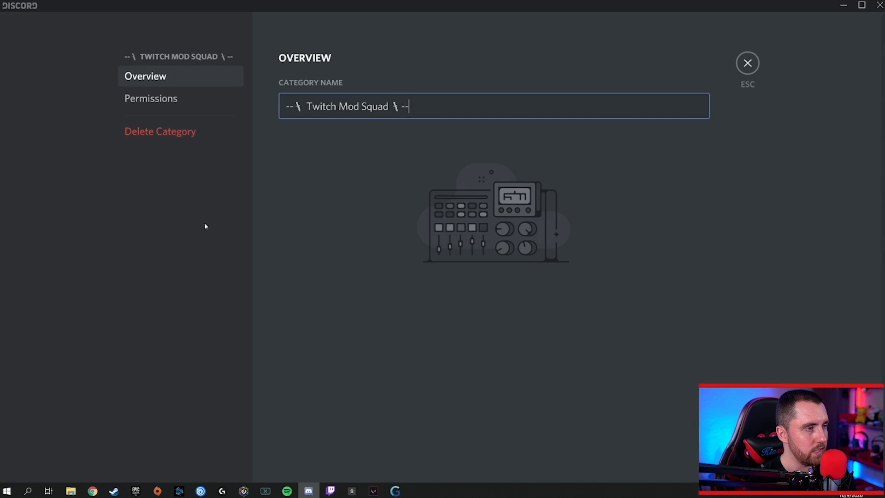
pyautogui.click(171, 100)
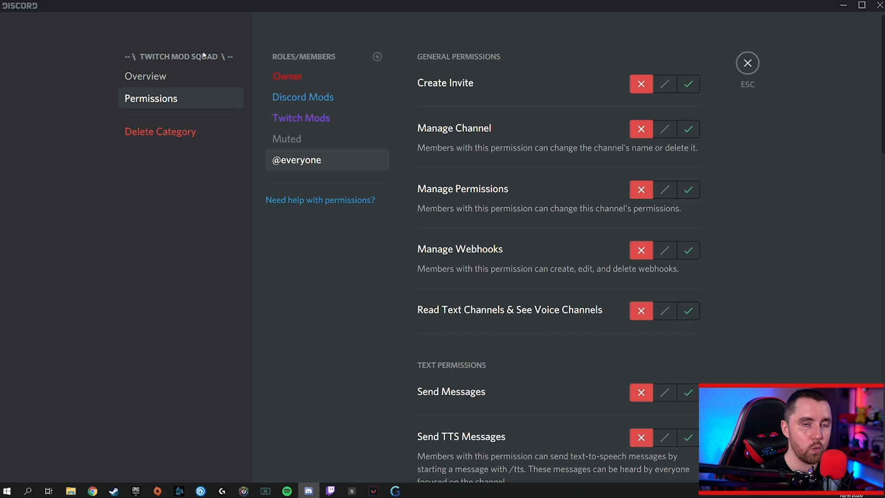
# Review the general and text permissions of the Twitch Mods role for the category.
pyautogui.click(324, 116)
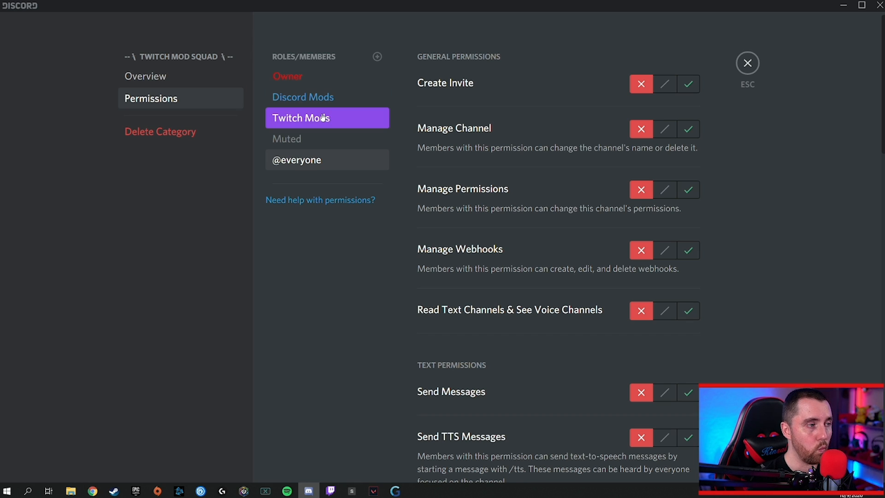
pyautogui.scroll(-2, 588, 174)
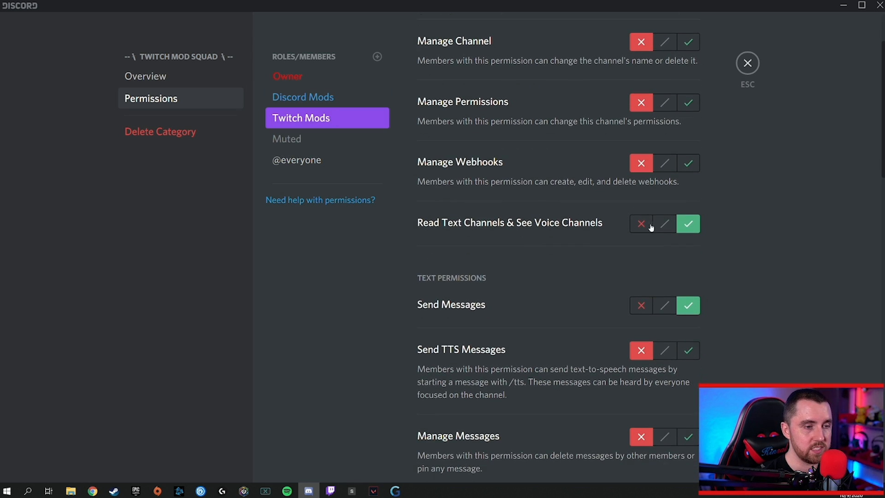
pyautogui.scroll(2, 678, 297)
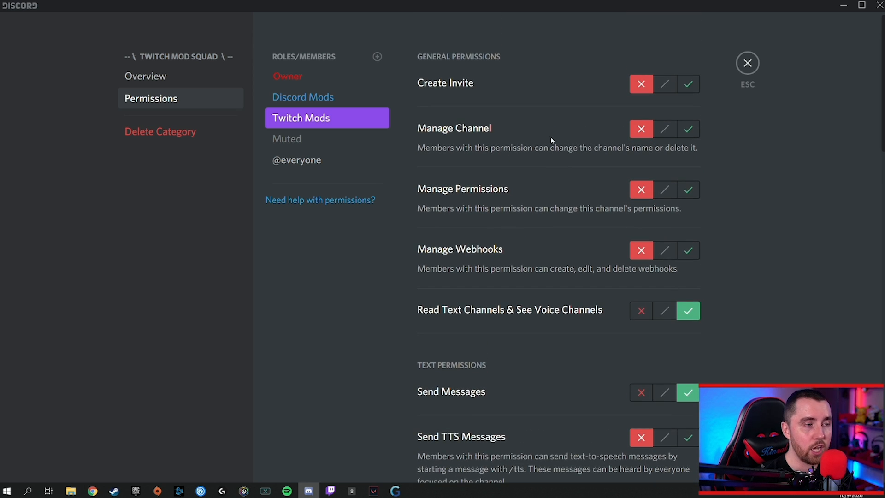
pyautogui.scroll(-9, 501, 165)
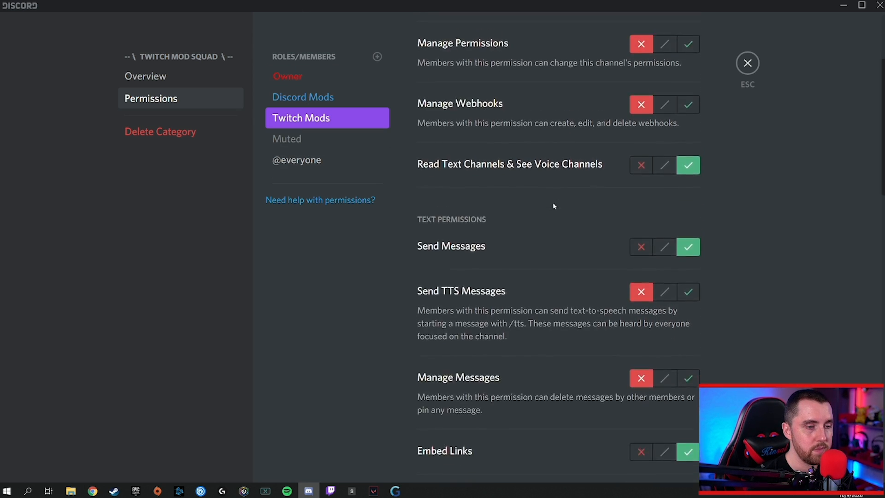
pyautogui.scroll(3, 550, 216)
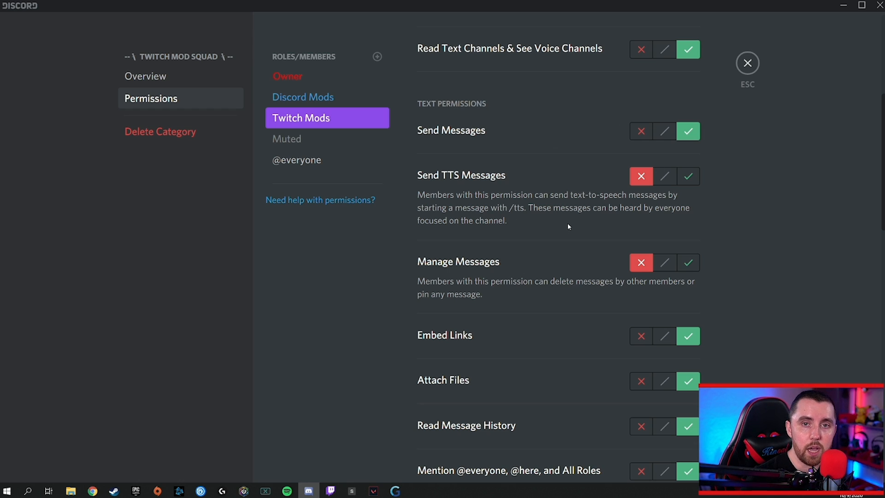
# Compare the category permissions of the Discord Mods role with those of the Twitch Mods role.
pyautogui.click(296, 99)
pyautogui.scroll(5, 582, 364)
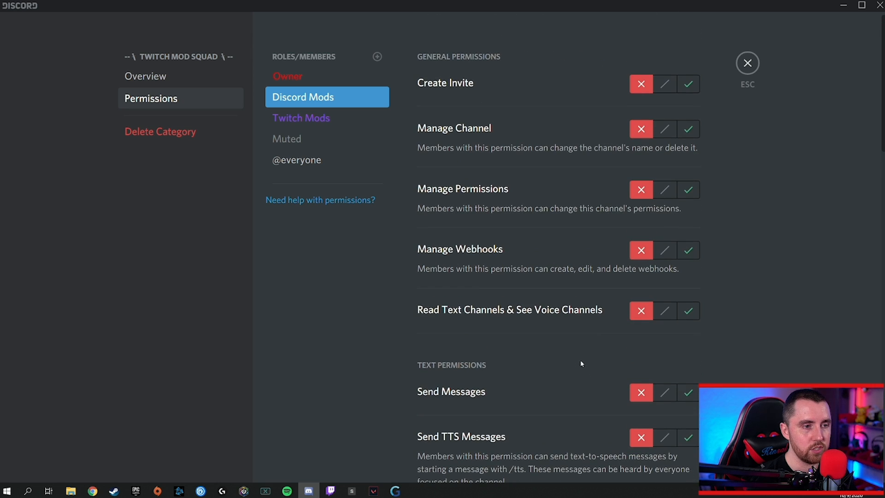
pyautogui.scroll(-10, 609, 138)
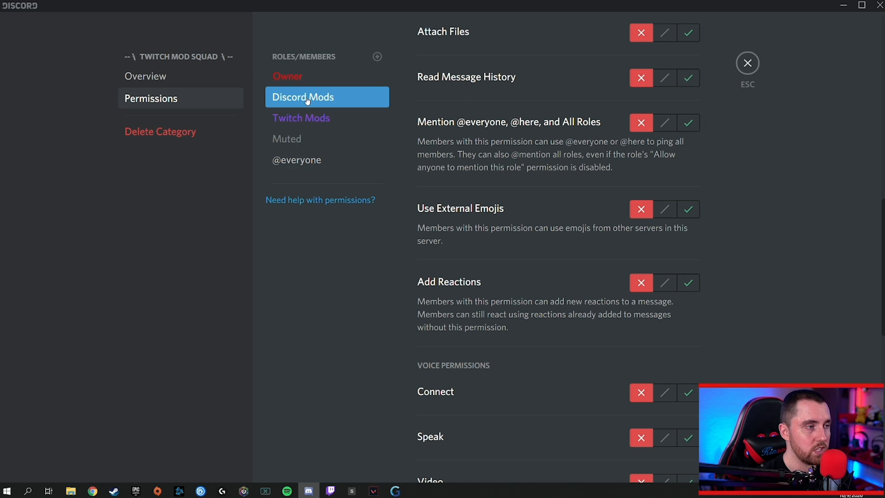
pyautogui.click(321, 123)
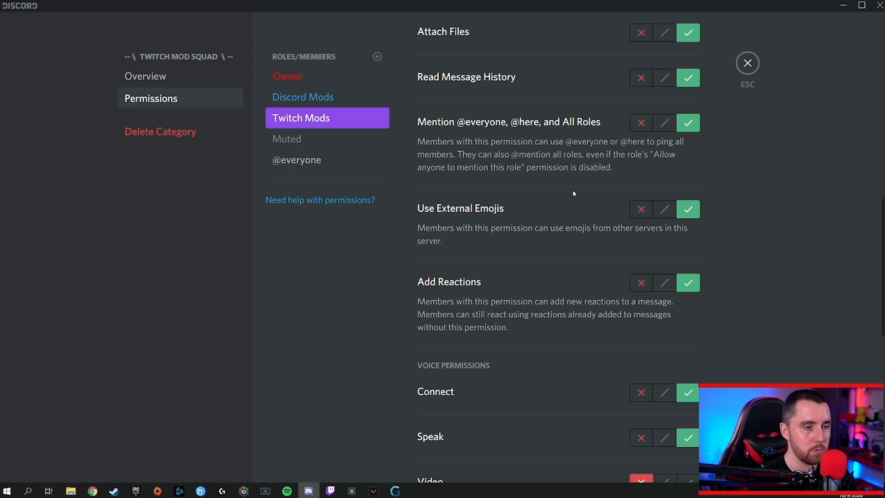
pyautogui.click(320, 97)
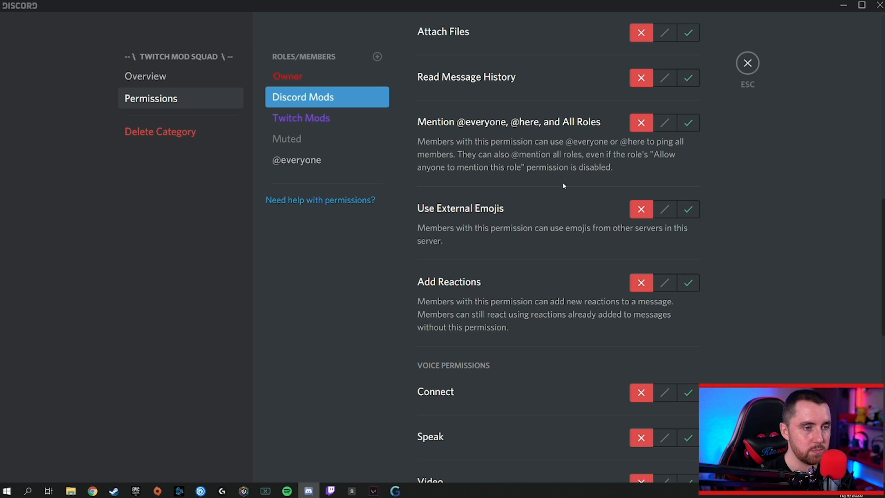
# Review the Discord Mods role's complete category permissions, from the general section through the voice section.
pyautogui.scroll(10, 563, 185)
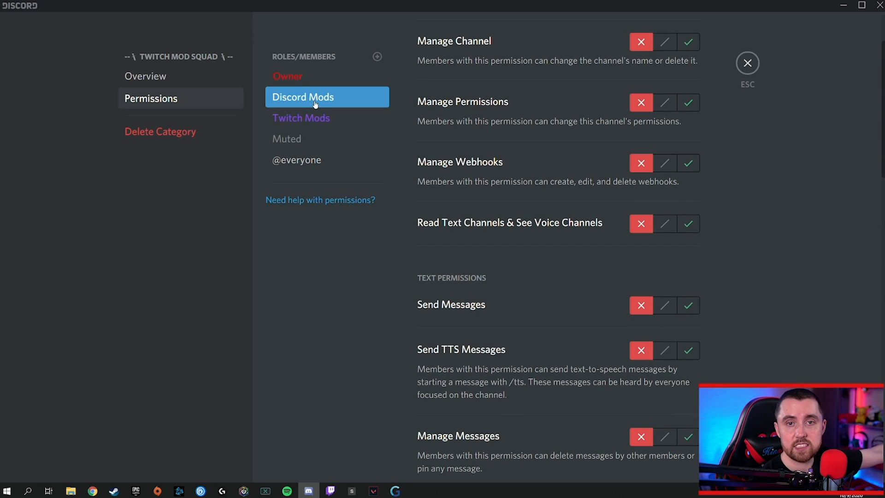
pyautogui.scroll(3, 559, 143)
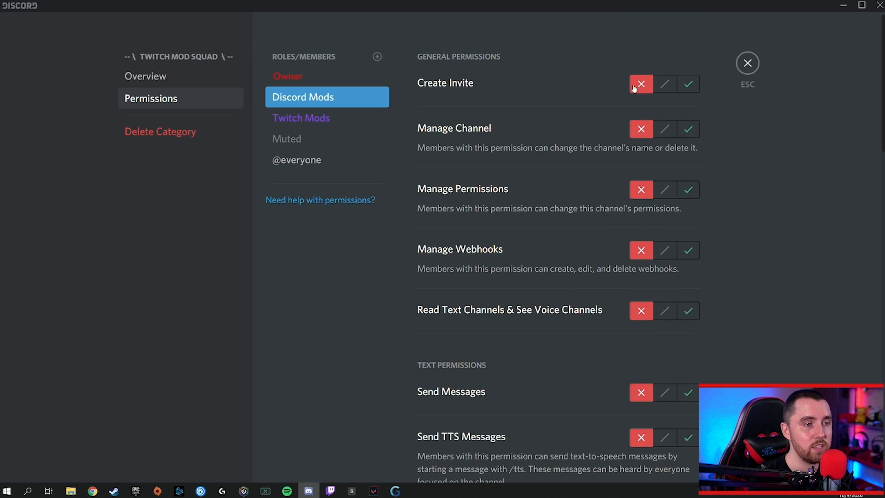
pyautogui.scroll(-15, 634, 89)
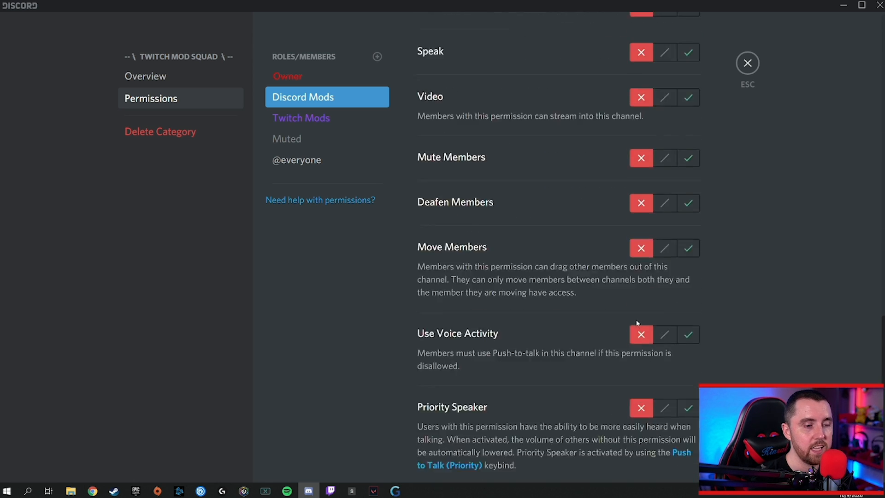
pyautogui.scroll(-2, 637, 323)
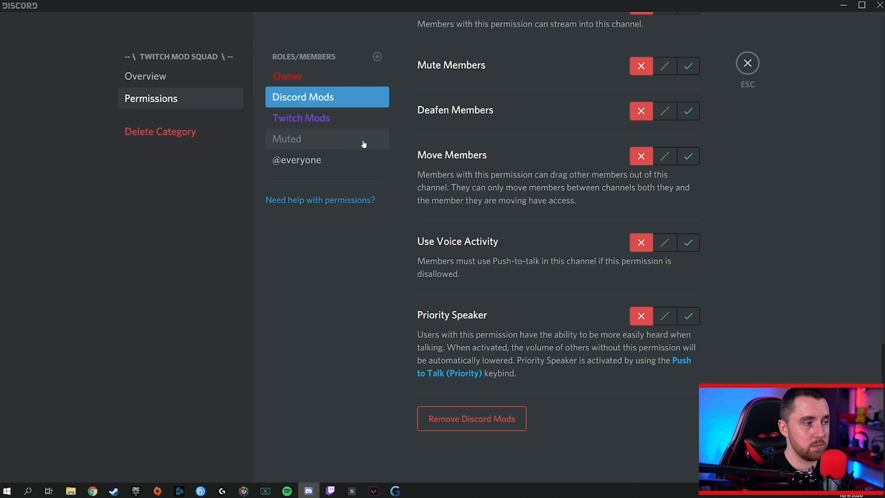
# Close the category settings, view the roles assigned to the third member listed under Discord Mods, and dismiss the profile.
pyautogui.click(747, 64)
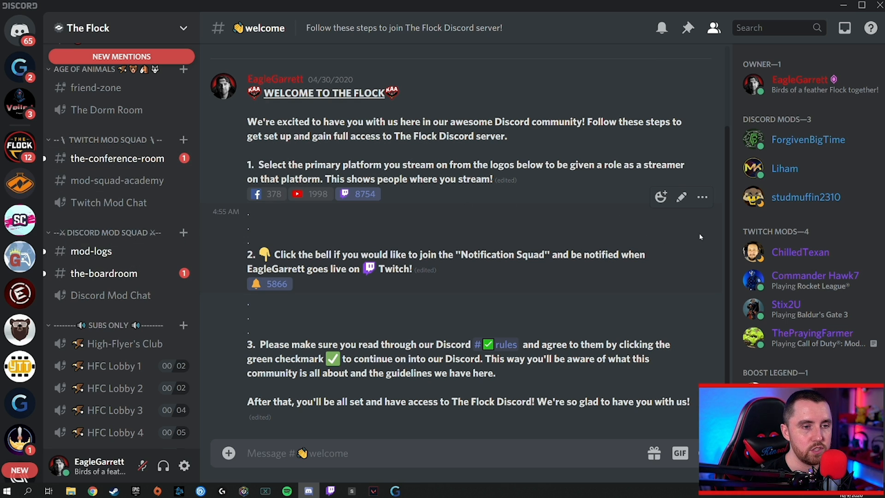
pyautogui.click(801, 198)
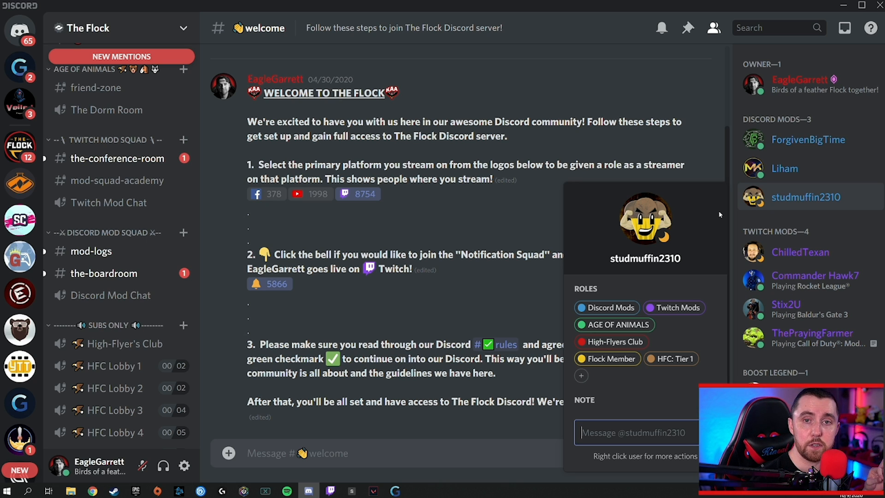
pyautogui.click(684, 79)
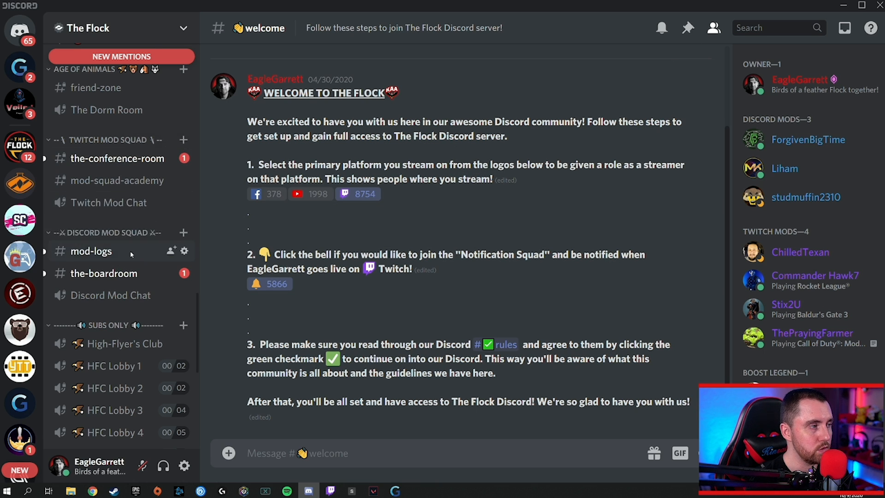
pyautogui.scroll(5, 127, 253)
pyautogui.scroll(6, 124, 259)
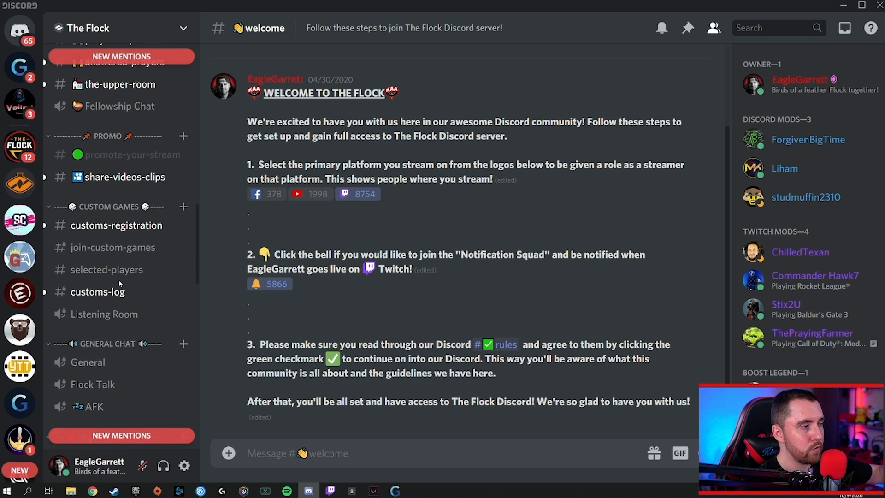
pyautogui.scroll(3, 126, 229)
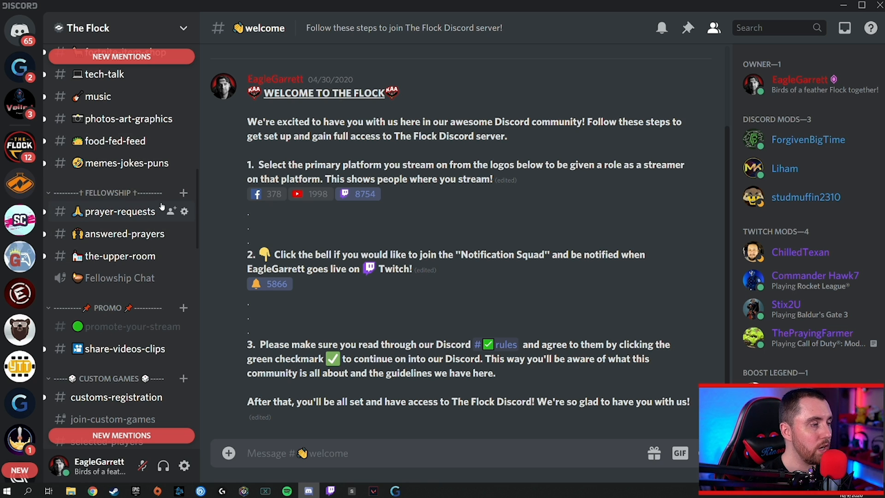
pyautogui.scroll(4, 120, 233)
pyautogui.scroll(4, 122, 232)
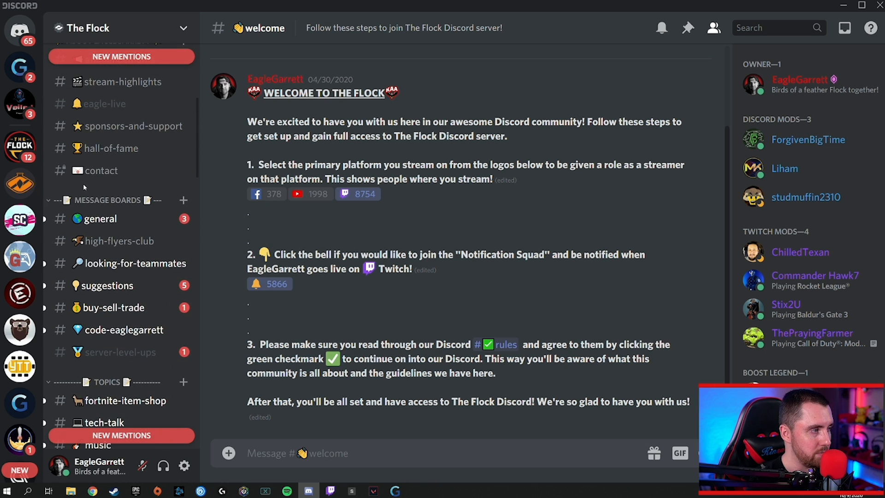
pyautogui.rightClick(17, 147)
pyautogui.moveTo(62, 262)
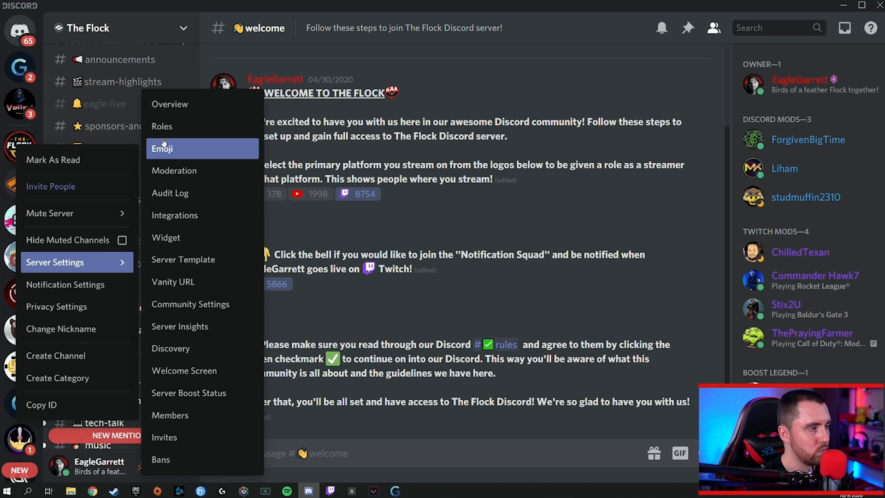
pyautogui.click(162, 126)
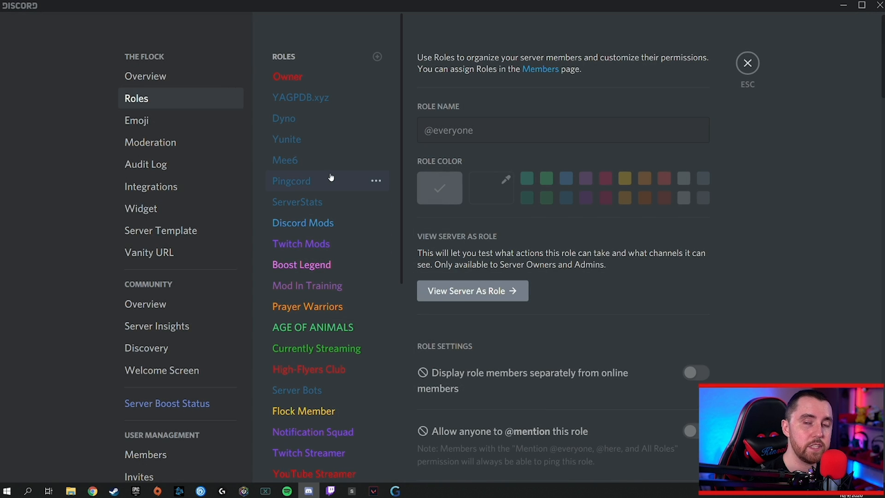
pyautogui.click(302, 224)
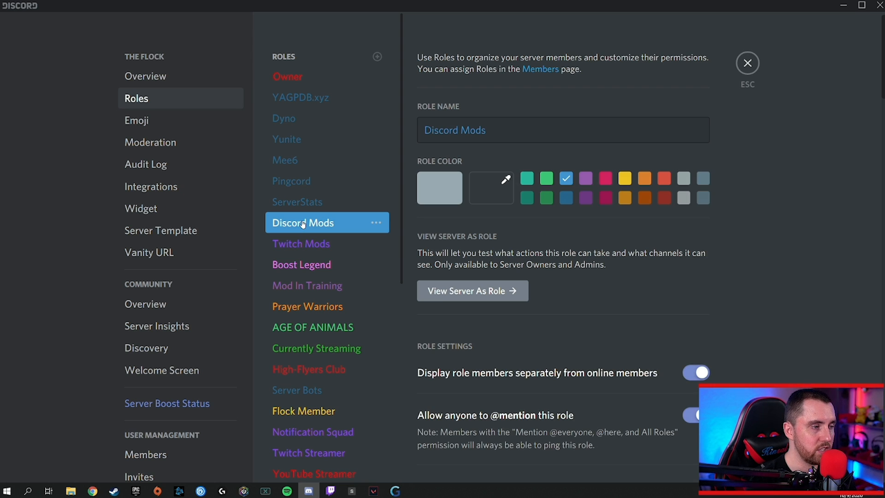
# View the server as the Discord Mods role and look through the channel categories down to Subs Only.
pyautogui.scroll(-2, 434, 210)
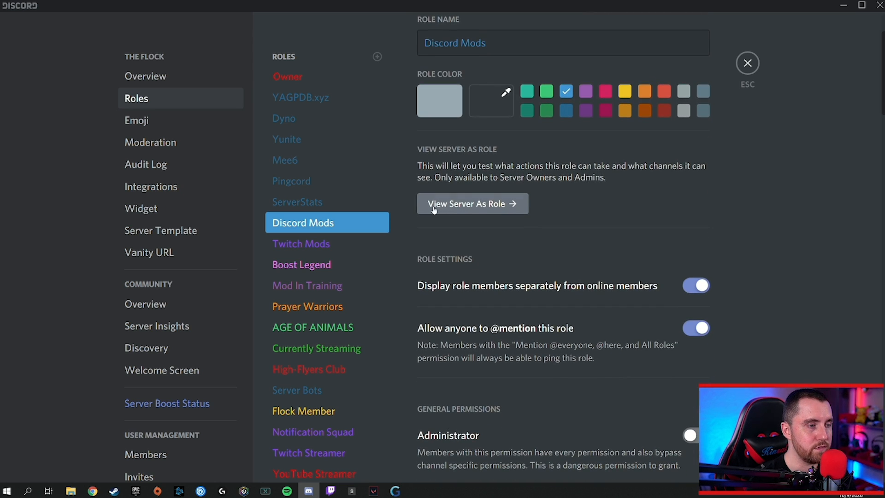
pyautogui.click(496, 208)
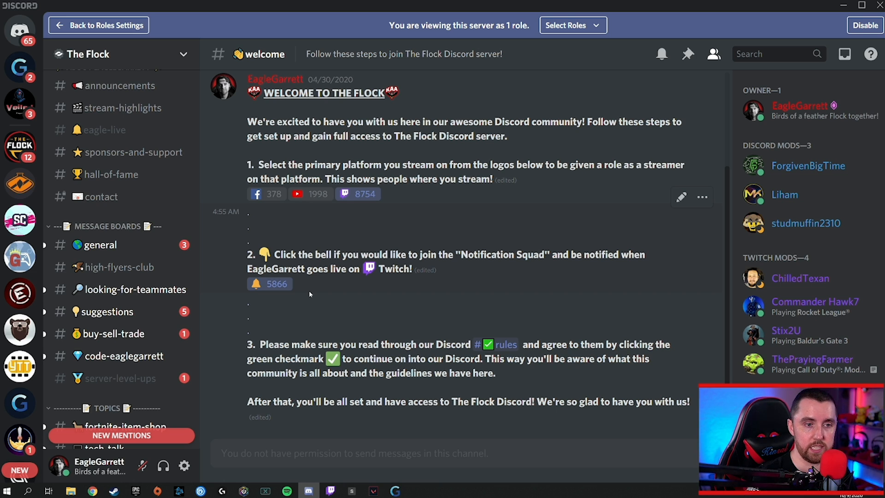
pyautogui.scroll(5, 123, 158)
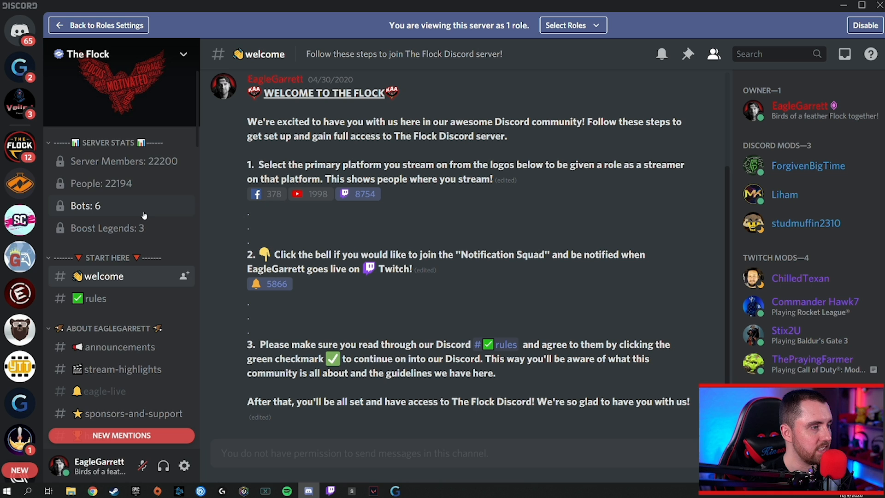
pyautogui.scroll(-4, 143, 226)
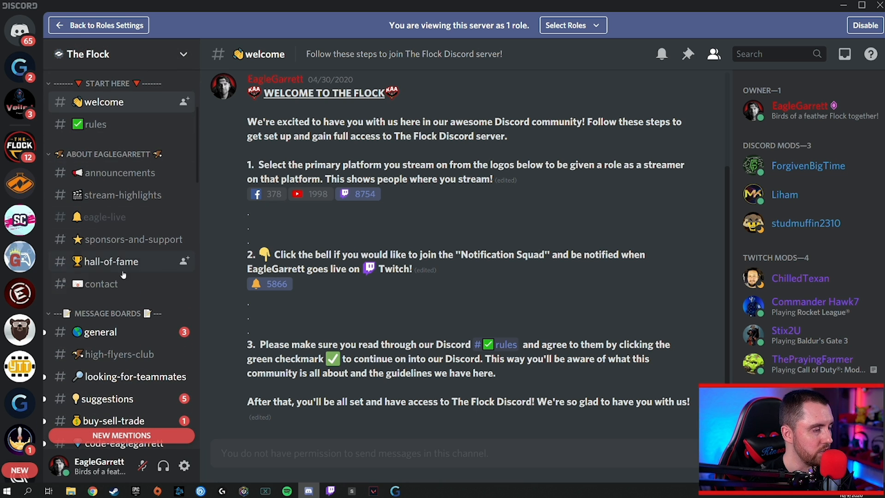
pyautogui.scroll(-4, 127, 254)
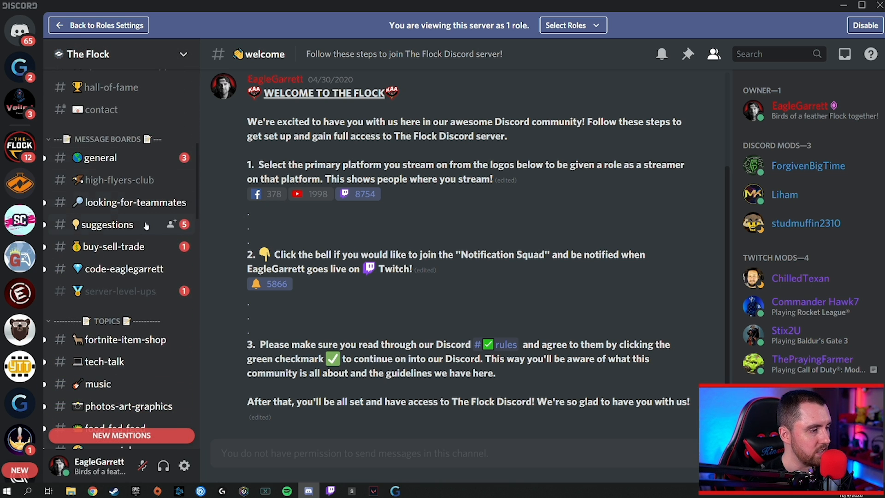
pyautogui.scroll(-3, 141, 237)
pyautogui.scroll(-8, 157, 198)
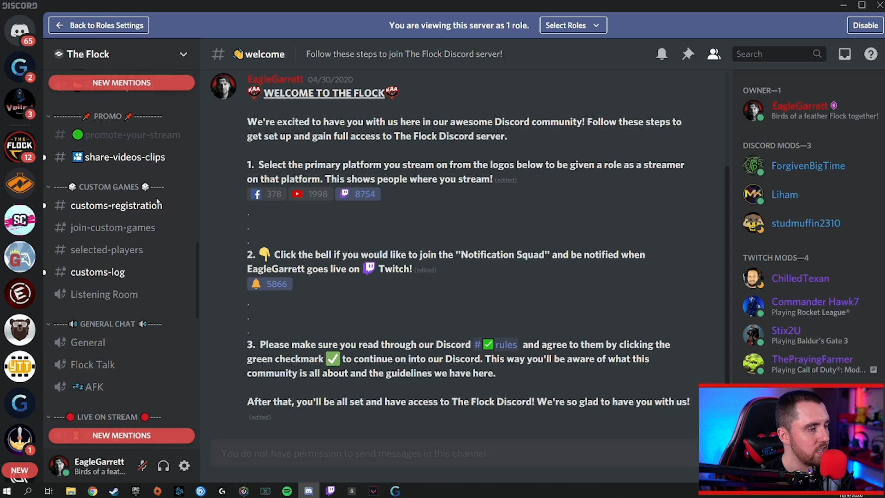
pyautogui.scroll(-6, 157, 201)
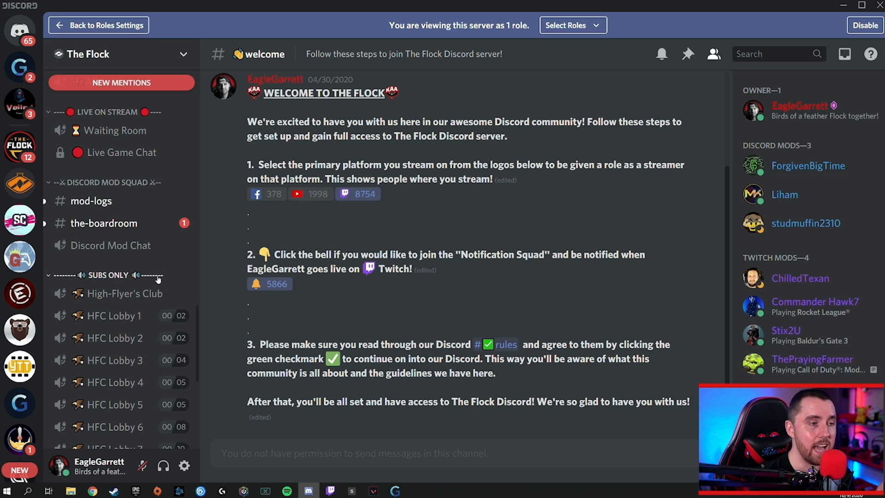
# Return to the role settings and view the server as the Twitch Mods role instead.
pyautogui.click(80, 26)
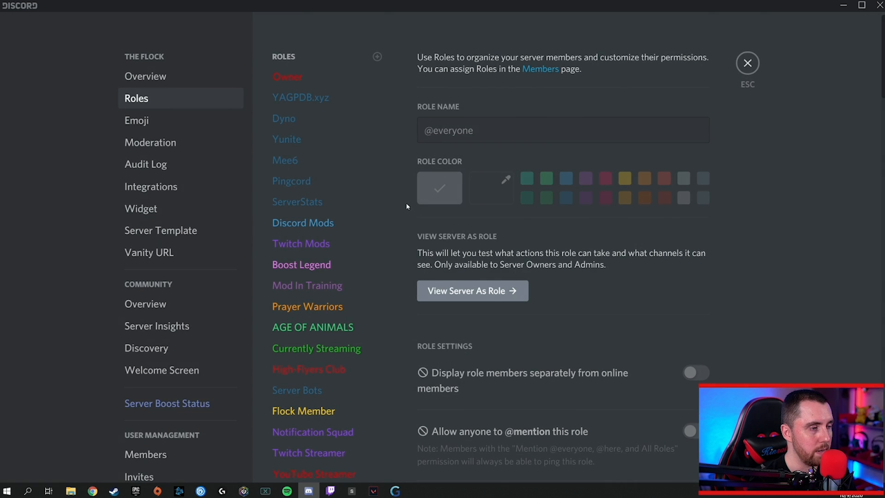
pyautogui.scroll(-1, 360, 187)
pyautogui.click(297, 205)
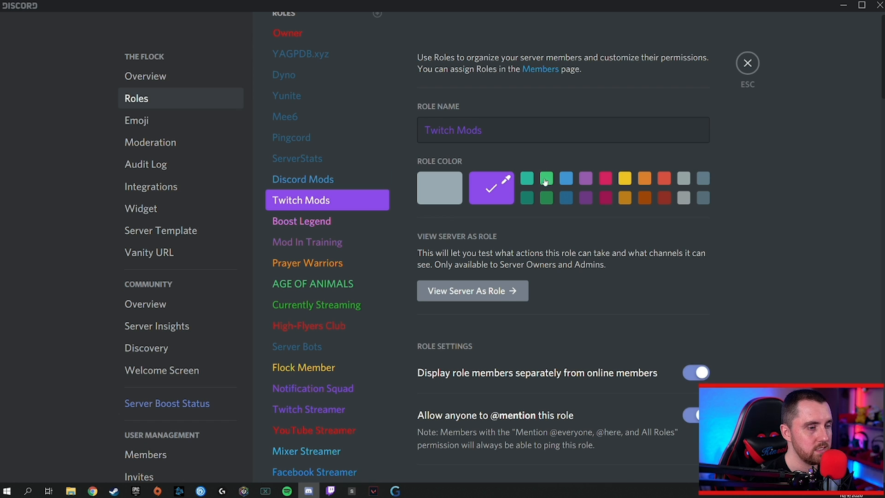
pyautogui.scroll(-1, 488, 222)
pyautogui.click(456, 205)
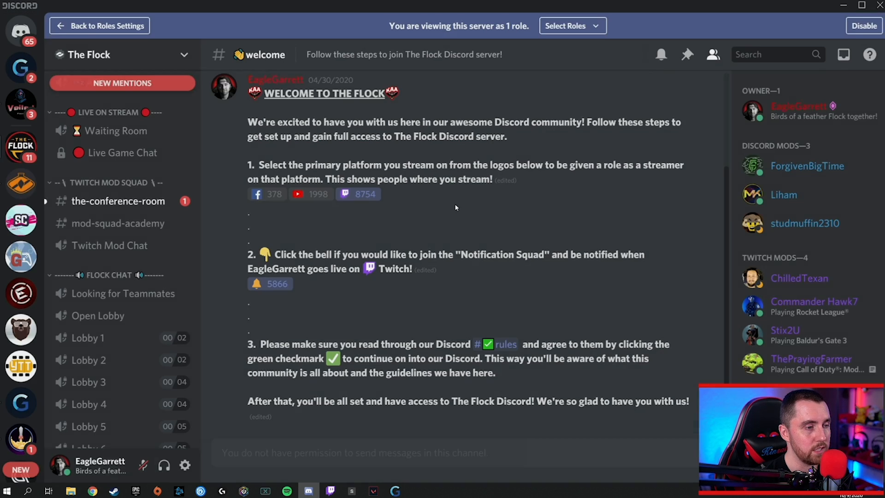
# Examine the full list of categories and channels available to the Twitch Mods role, and exit the role preview.
pyautogui.scroll(-3, 153, 220)
pyautogui.scroll(4, 153, 220)
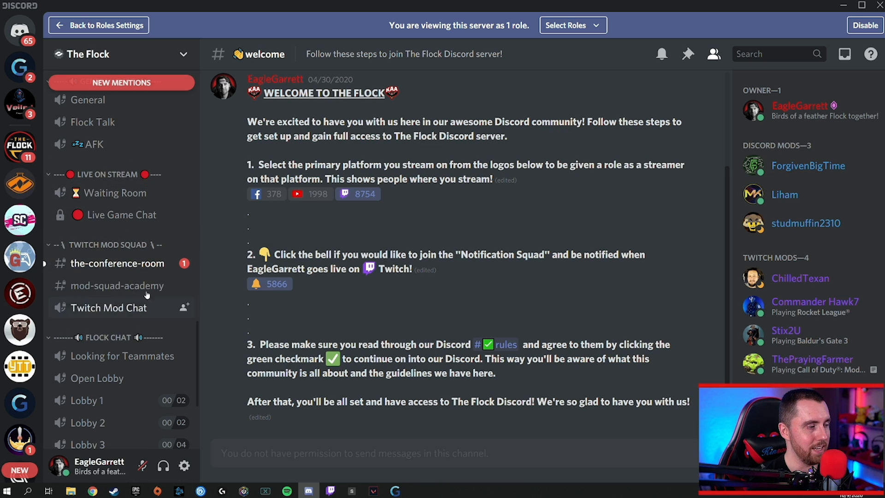
pyautogui.scroll(15, 120, 296)
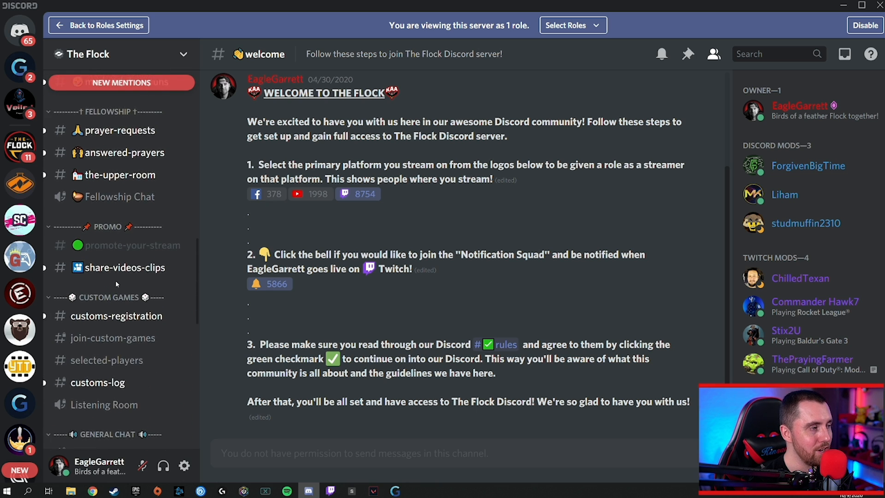
pyautogui.scroll(10, 126, 168)
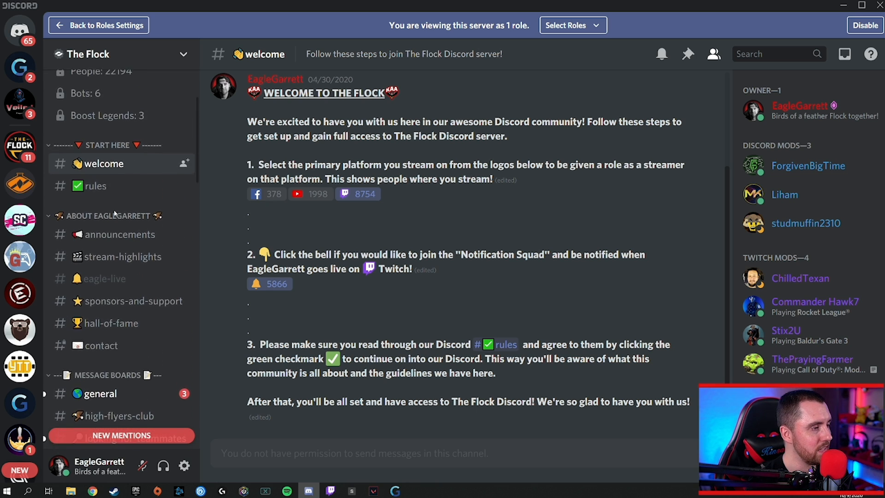
pyautogui.scroll(-20, 116, 219)
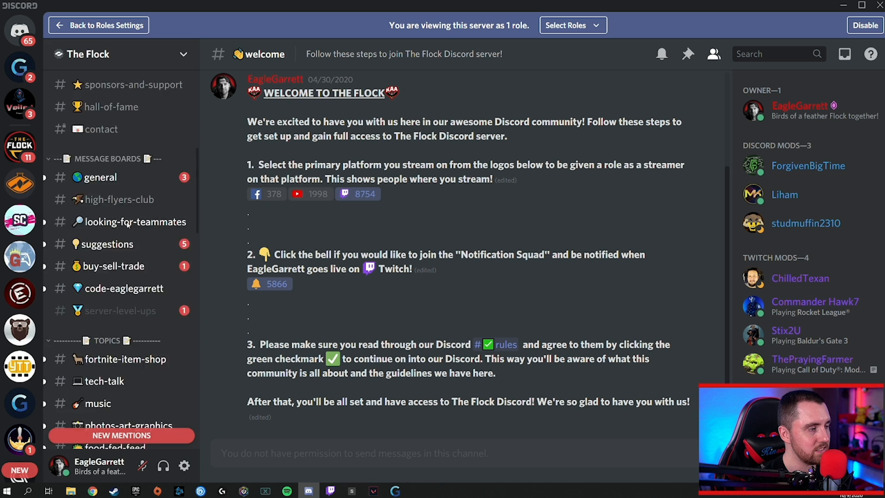
pyautogui.scroll(-7, 127, 256)
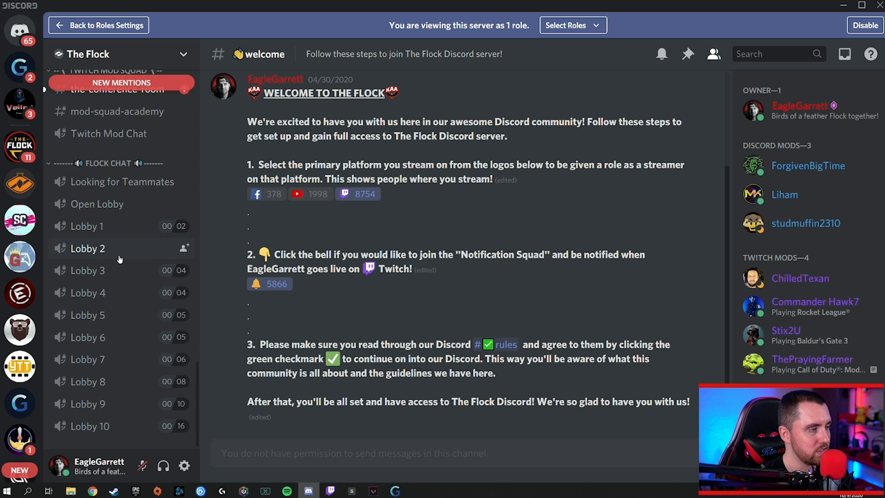
pyautogui.scroll(6, 135, 249)
pyautogui.scroll(1, 134, 249)
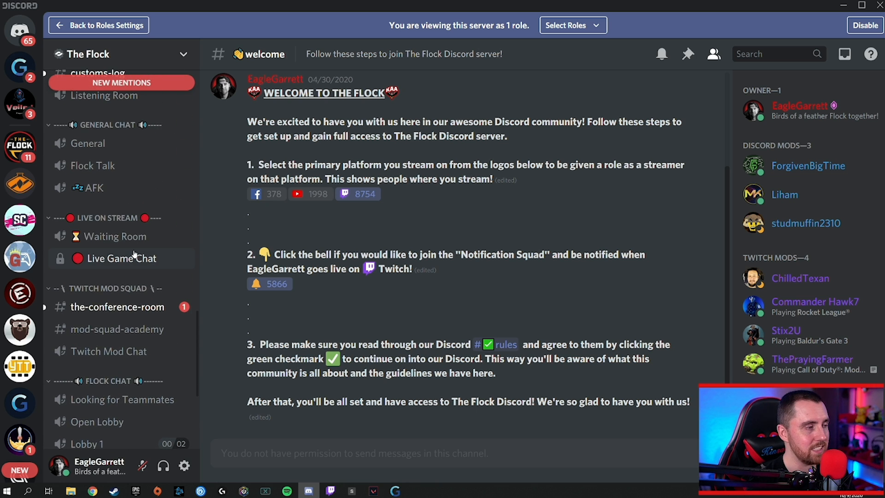
pyautogui.scroll(10, 134, 253)
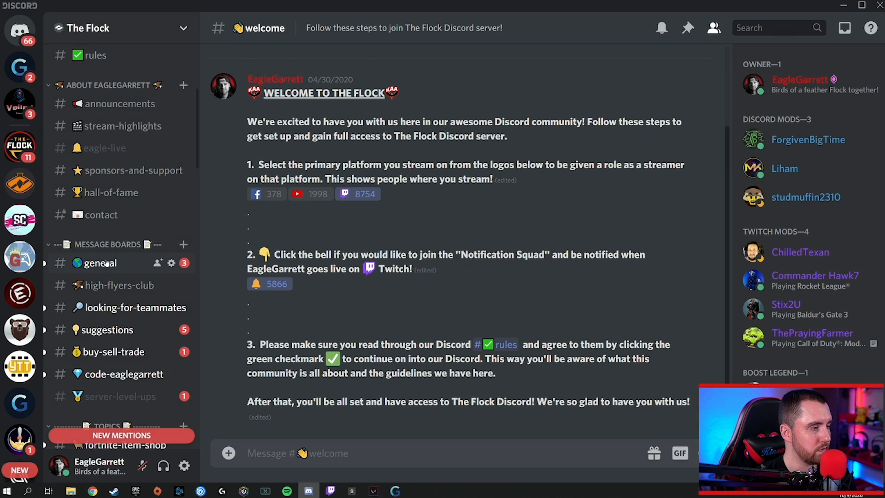
# Review the High-Flyers Club role's general and text permissions in the Subs Only category, and close the category settings.
pyautogui.scroll(-12, 106, 262)
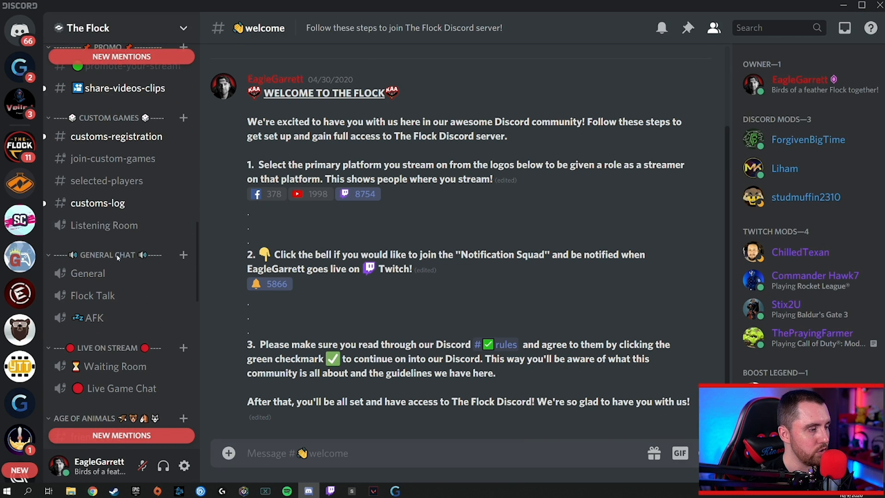
pyautogui.scroll(-15, 118, 258)
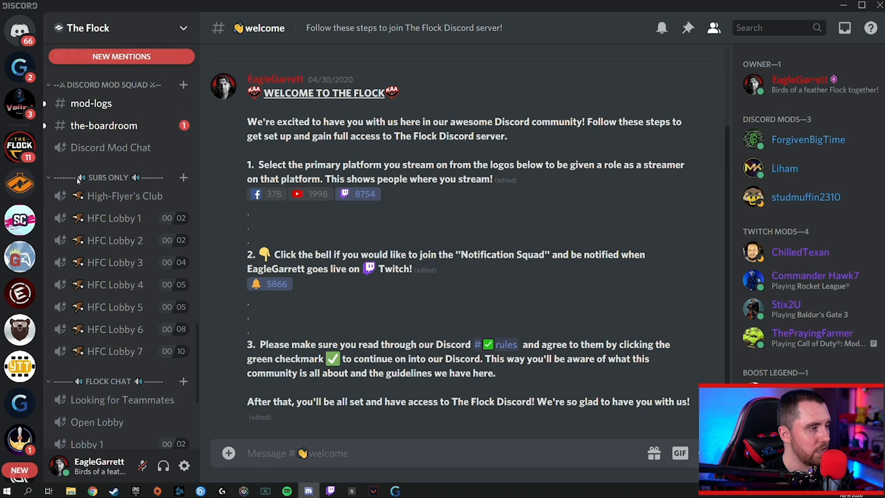
pyautogui.rightClick(127, 178)
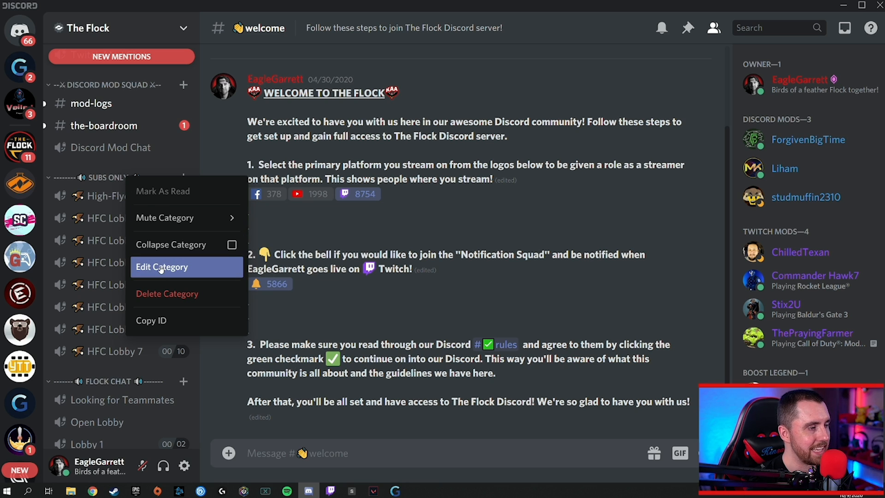
pyautogui.click(160, 267)
pyautogui.click(190, 101)
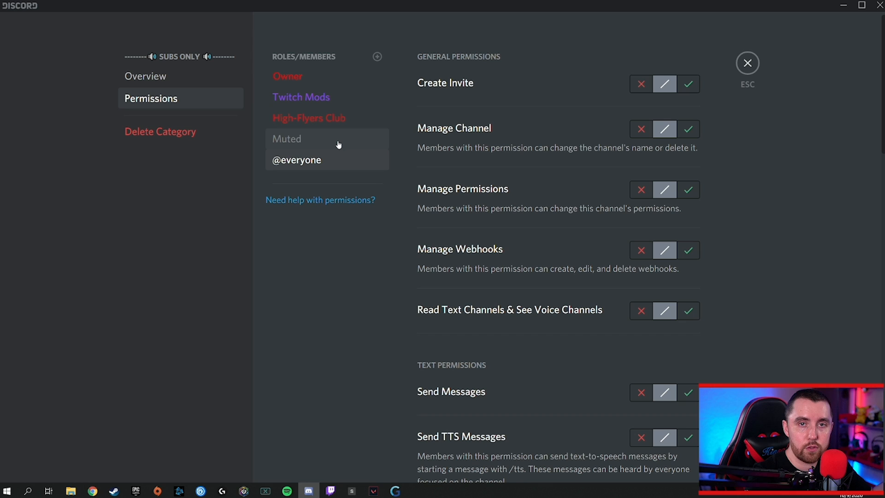
pyautogui.click(324, 121)
pyautogui.scroll(-4, 587, 162)
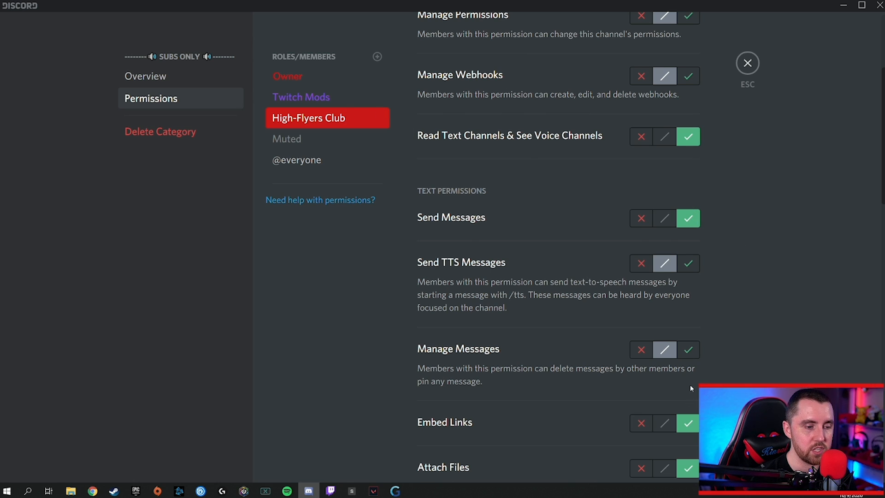
pyautogui.scroll(-4, 681, 300)
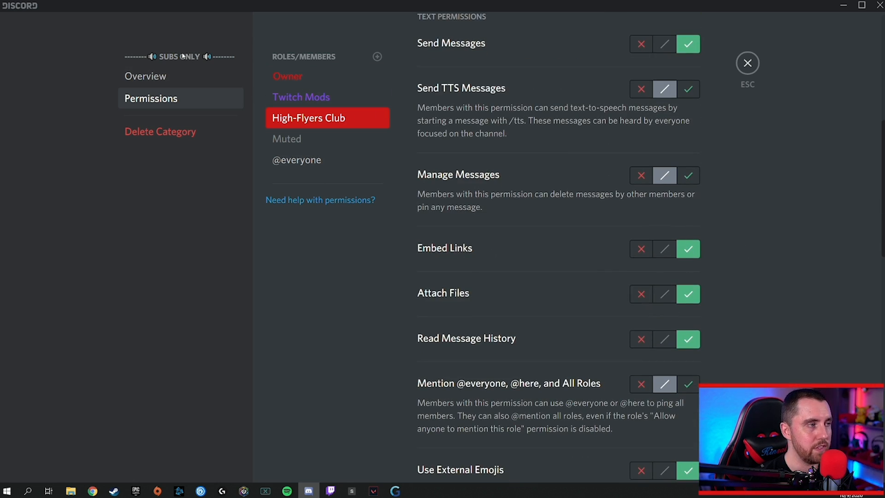
pyautogui.click(748, 63)
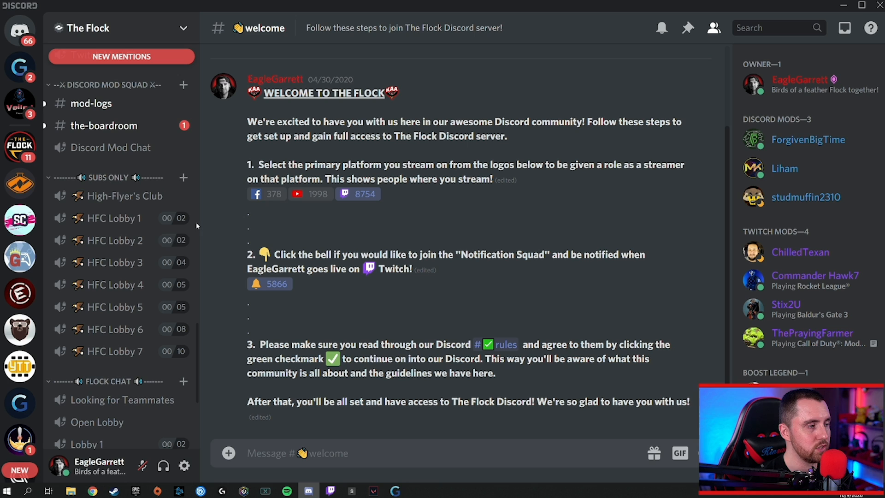
# Check whether the HFC Lobby 2 channel's permissions are synced with its category, and close the channel settings.
pyautogui.click(186, 240)
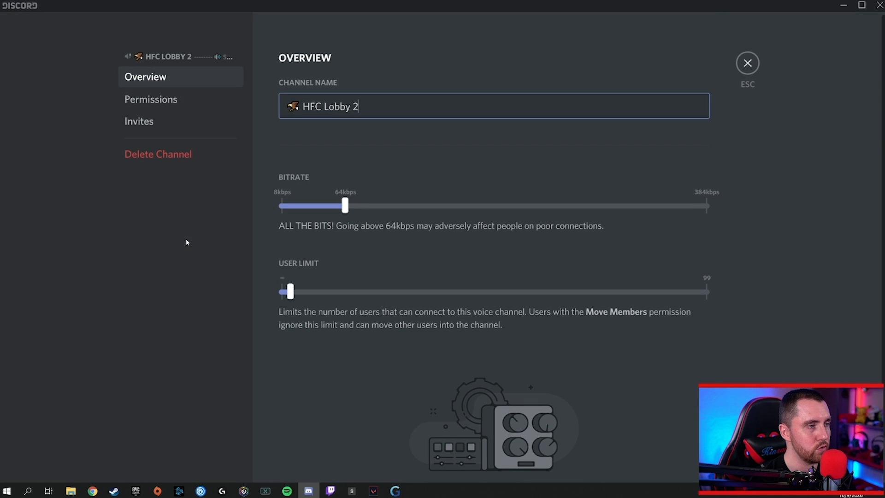
pyautogui.click(179, 101)
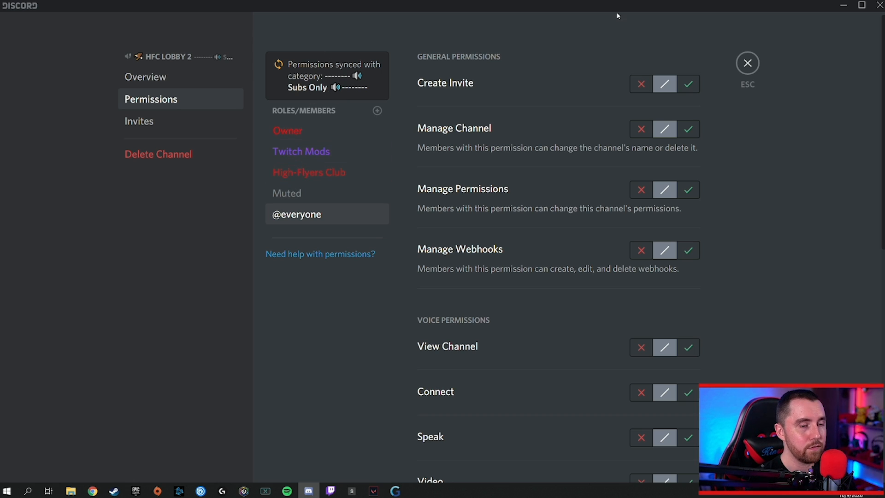
pyautogui.click(747, 64)
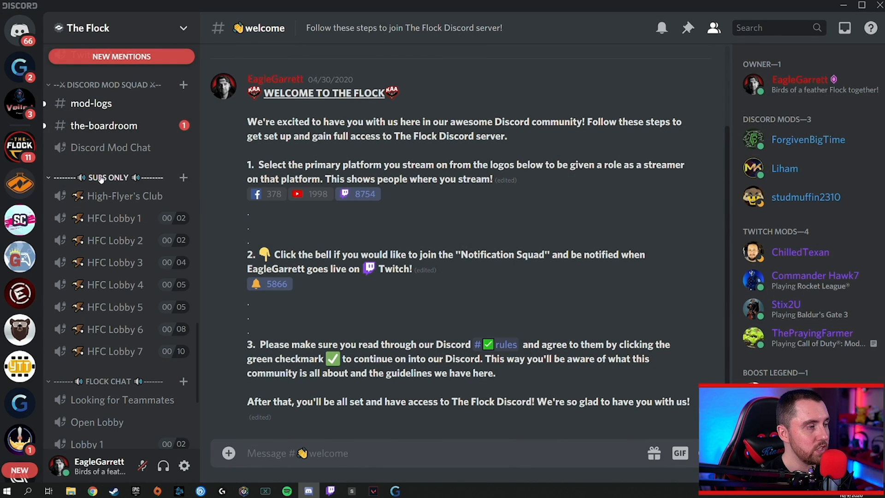
# Look over the roles listed in the Subs Only category's permissions again, and close the settings.
pyautogui.rightClick(121, 177)
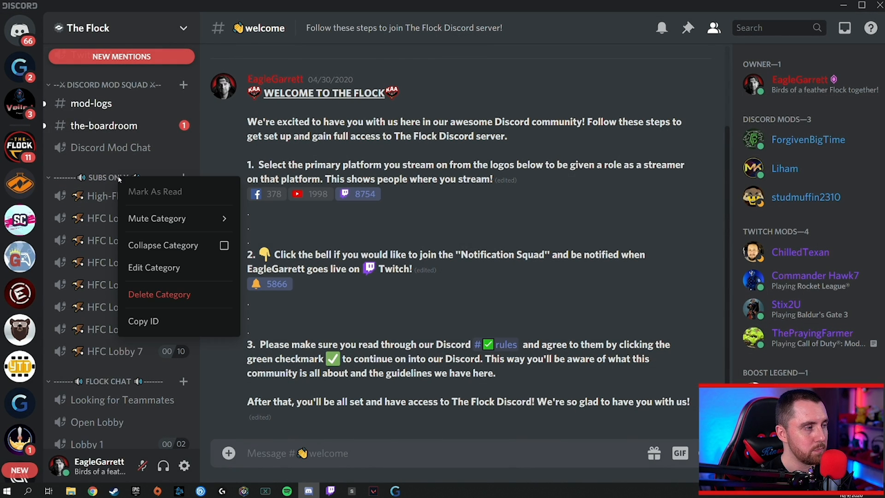
pyautogui.click(155, 272)
pyautogui.click(177, 98)
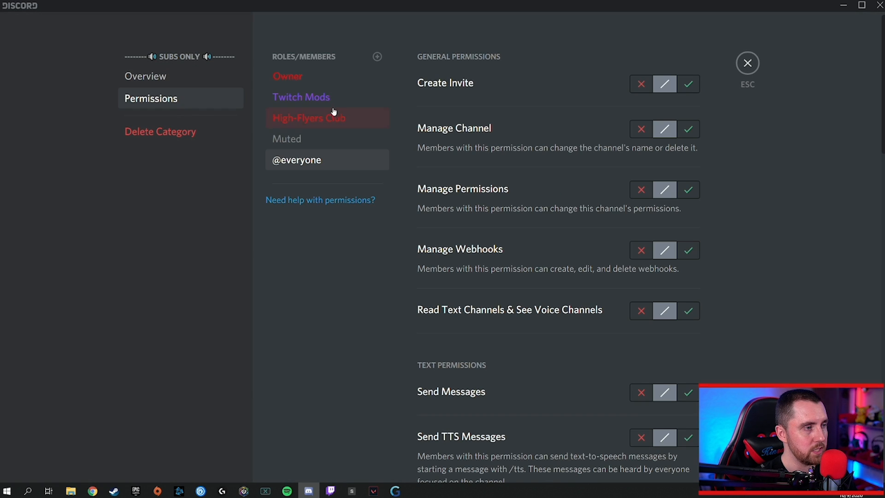
pyautogui.click(747, 64)
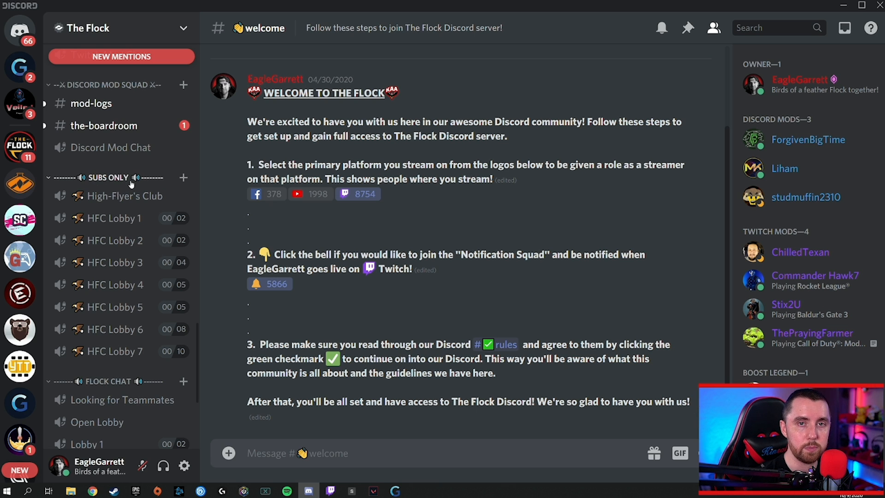
# Create a non-private voice channel named "Test 1" in the Subs Only category.
pyautogui.click(183, 177)
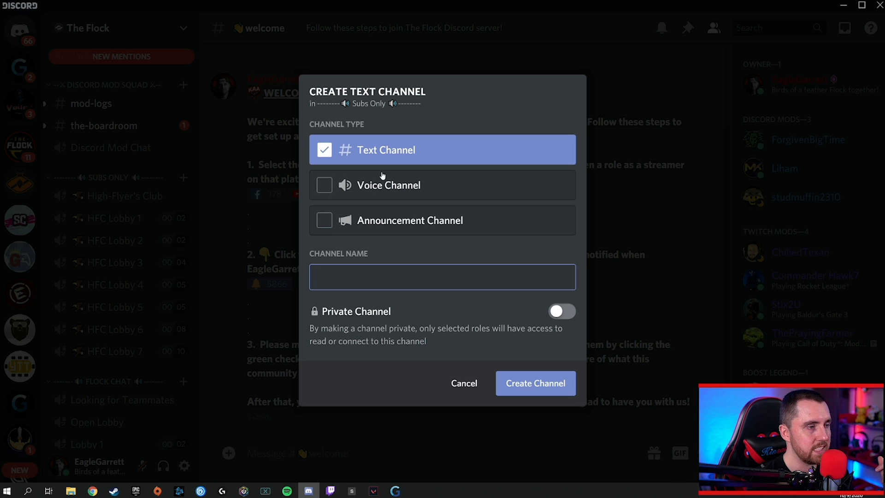
pyautogui.click(321, 186)
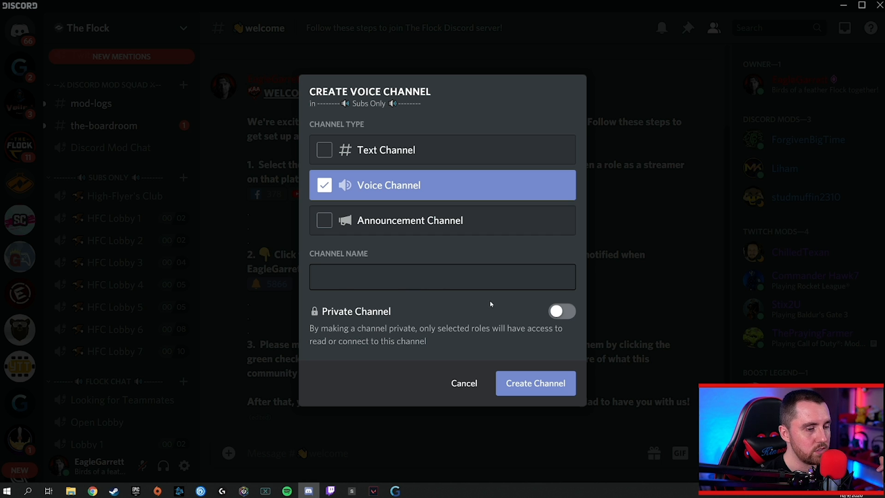
pyautogui.click(339, 275)
pyautogui.write('Te')
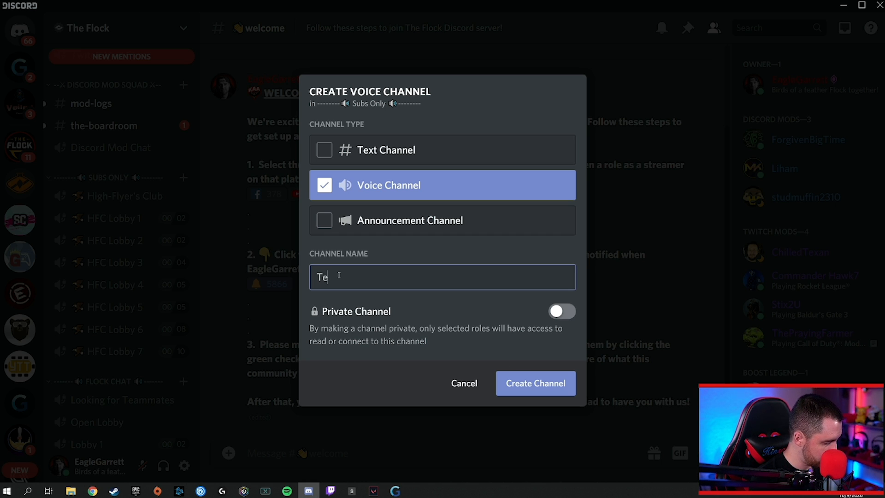
pyautogui.write('st 1')
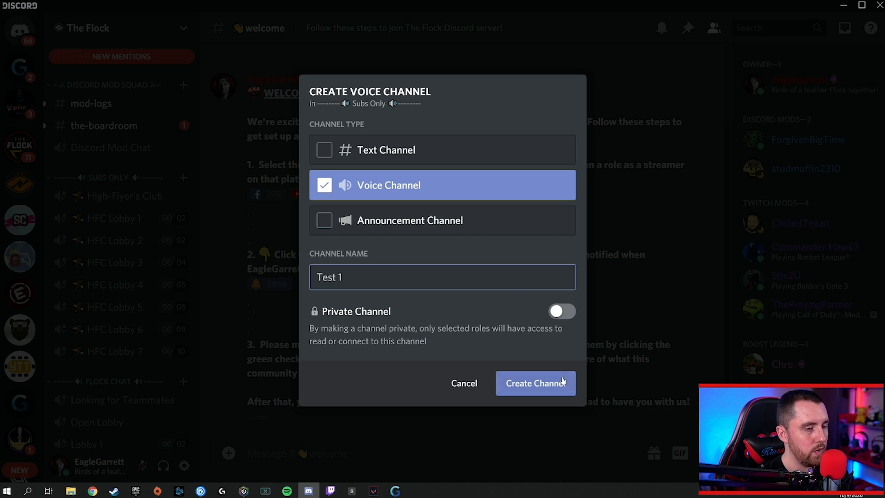
pyautogui.click(538, 384)
pyautogui.scroll(-3, 107, 316)
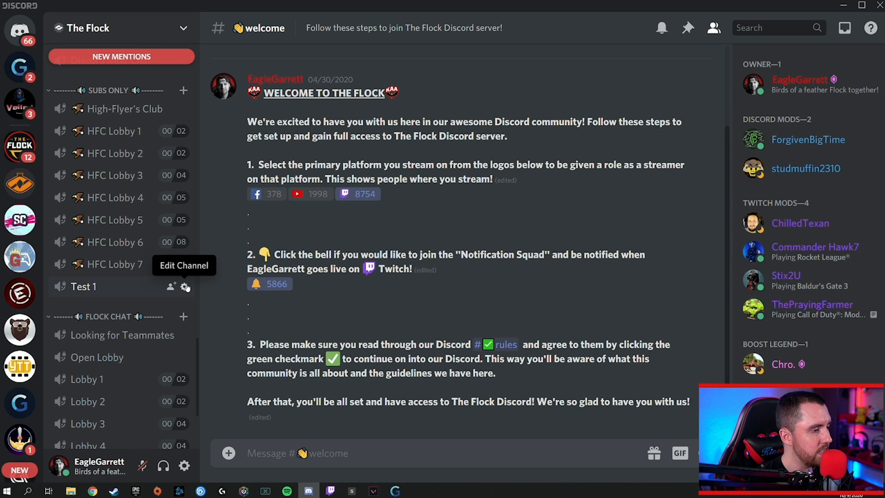
# Add the Flock Member role to the permissions of the Test 1 voice channel.
pyautogui.click(186, 287)
pyautogui.click(179, 100)
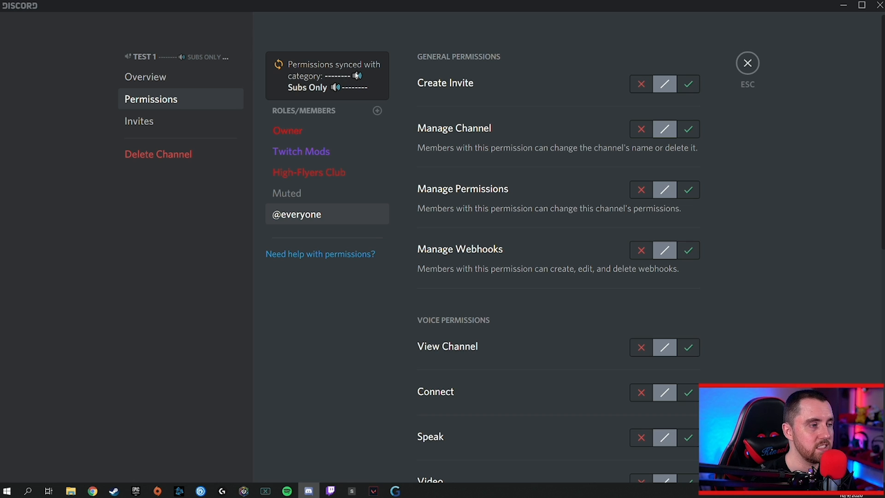
pyautogui.click(377, 112)
pyautogui.scroll(-5, 340, 183)
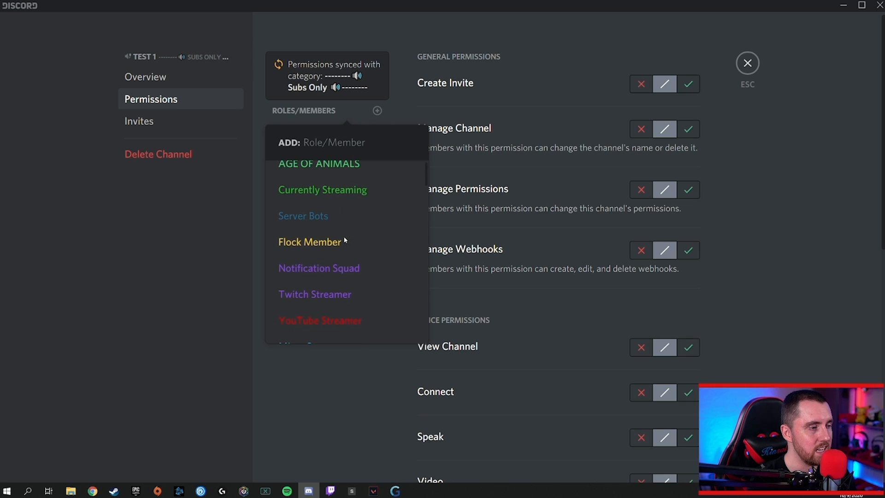
pyautogui.click(322, 242)
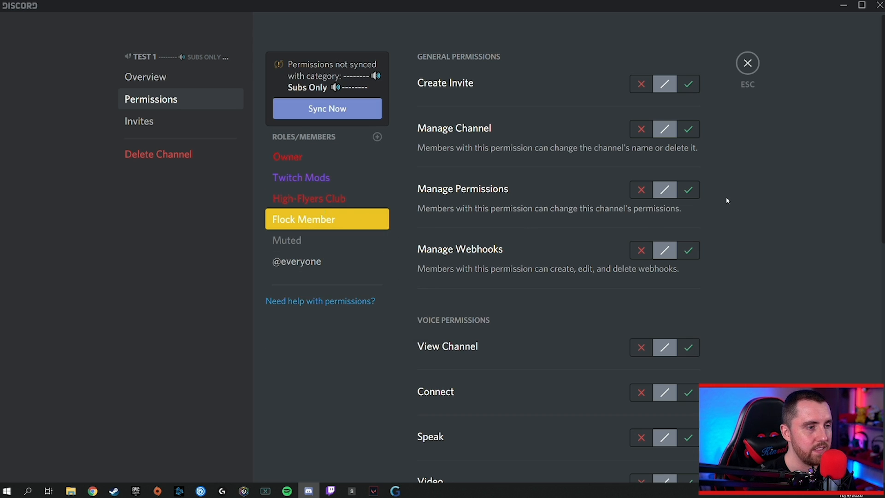
# Allow View Channel for the Flock Member role on Test 1, save the change, and close the channel settings.
pyautogui.scroll(-4, 576, 223)
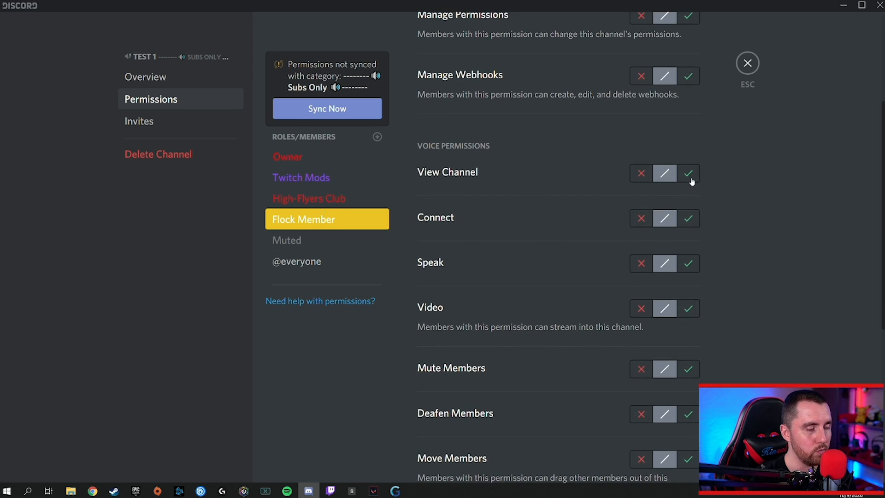
pyautogui.click(690, 175)
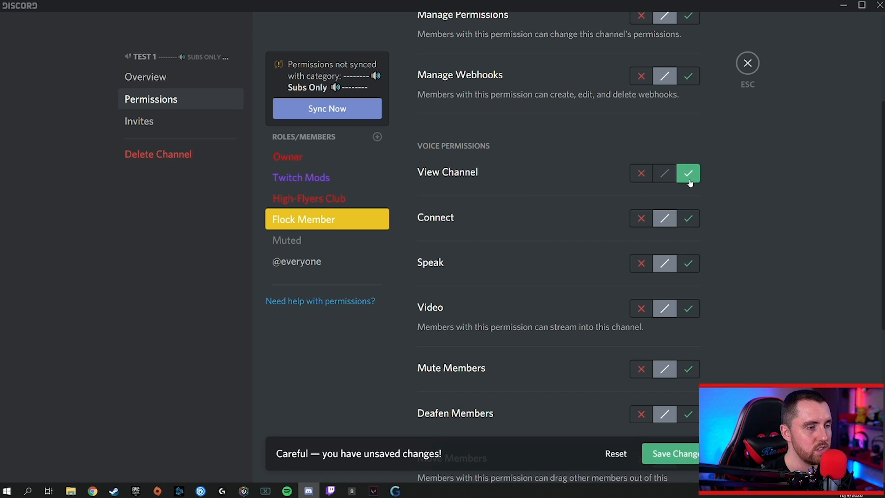
pyautogui.click(666, 452)
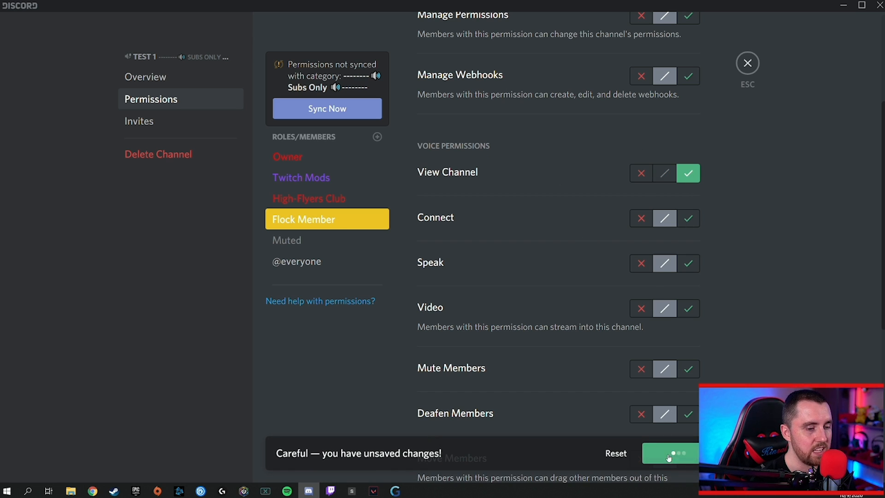
pyautogui.click(745, 64)
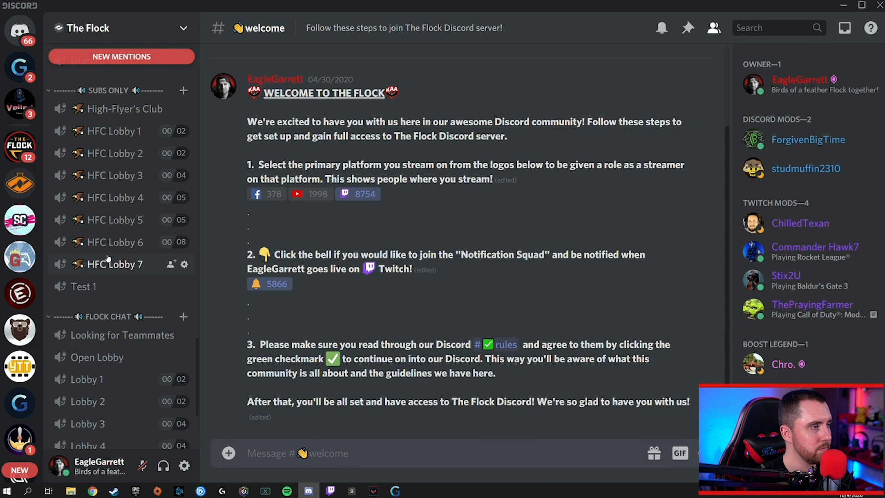
# Preview the server as the Flock Member role from the server's role settings.
pyautogui.scroll(3, 107, 259)
pyautogui.rightClick(20, 145)
pyautogui.moveTo(125, 268)
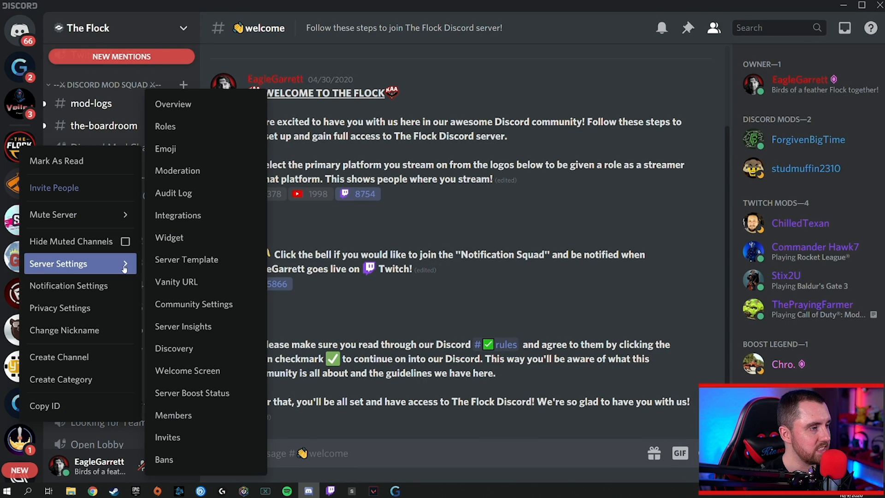
pyautogui.click(166, 126)
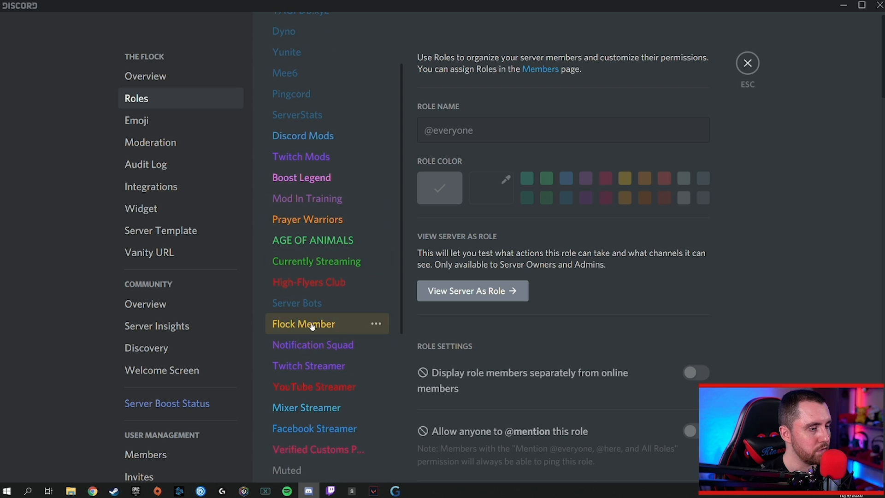
pyautogui.click(312, 324)
pyautogui.scroll(-3, 622, 268)
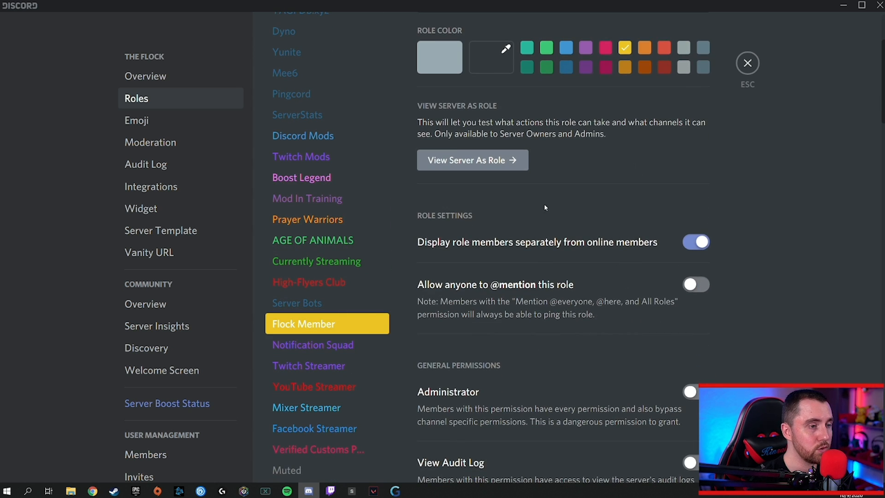
pyautogui.scroll(1, 479, 168)
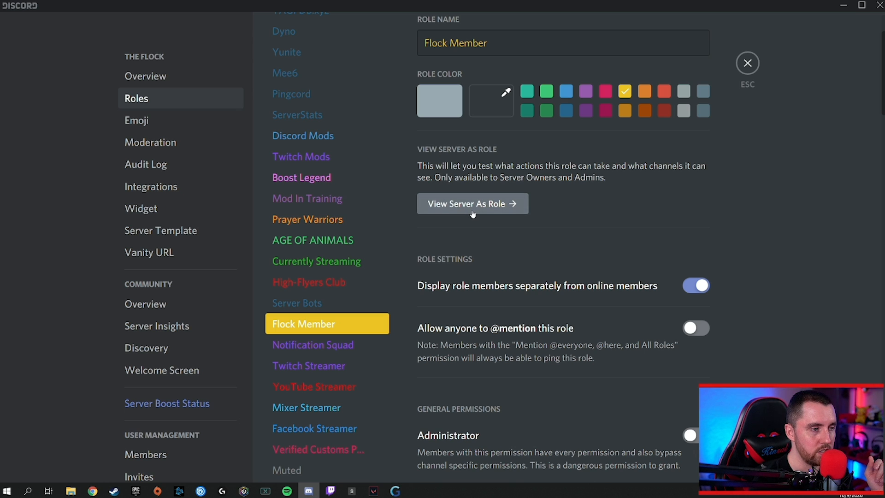
pyautogui.click(481, 206)
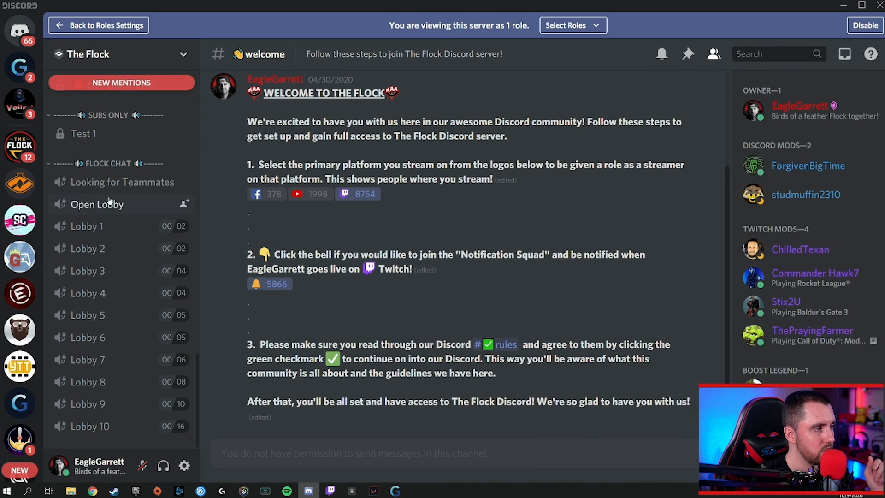
# Examine which Subs Only and Live on Stream channels the previewed role can see, and leave the preview and role settings.
pyautogui.scroll(2, 105, 185)
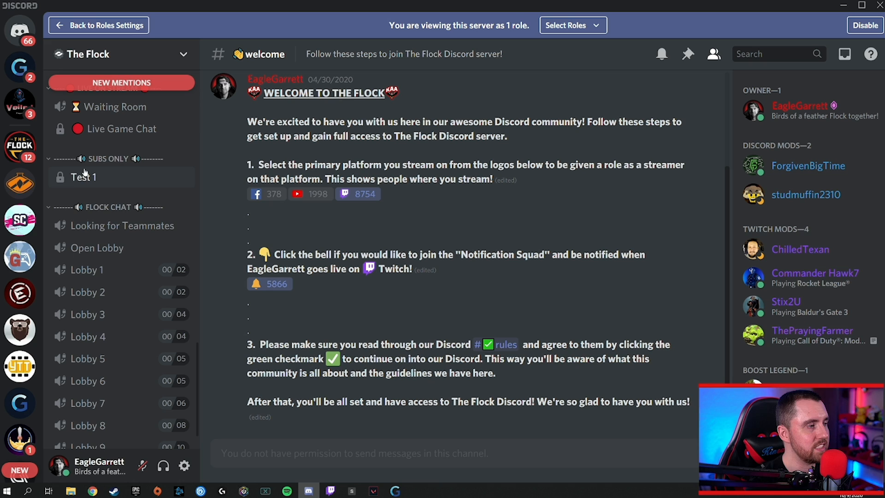
pyautogui.scroll(2, 86, 221)
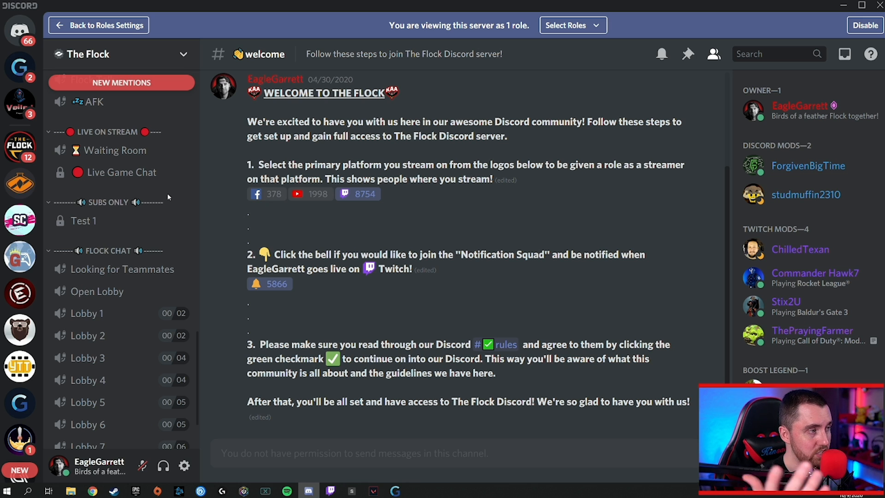
pyautogui.click(97, 26)
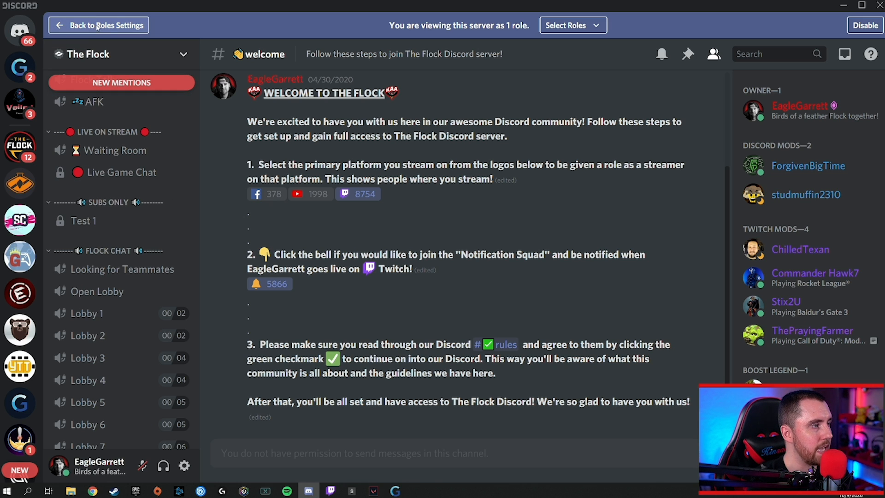
pyautogui.click(747, 63)
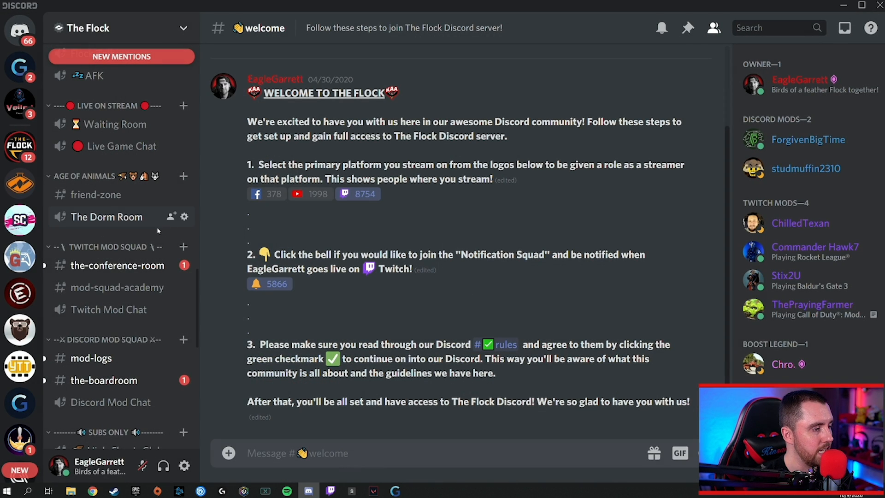
# Delete the Test 1 voice channel from the Subs Only category.
pyautogui.scroll(-8, 153, 232)
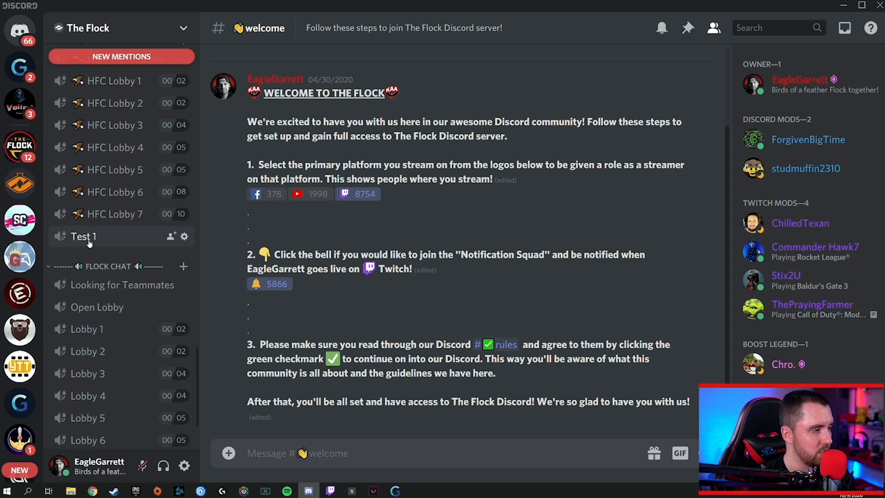
pyautogui.rightClick(90, 237)
pyautogui.click(131, 375)
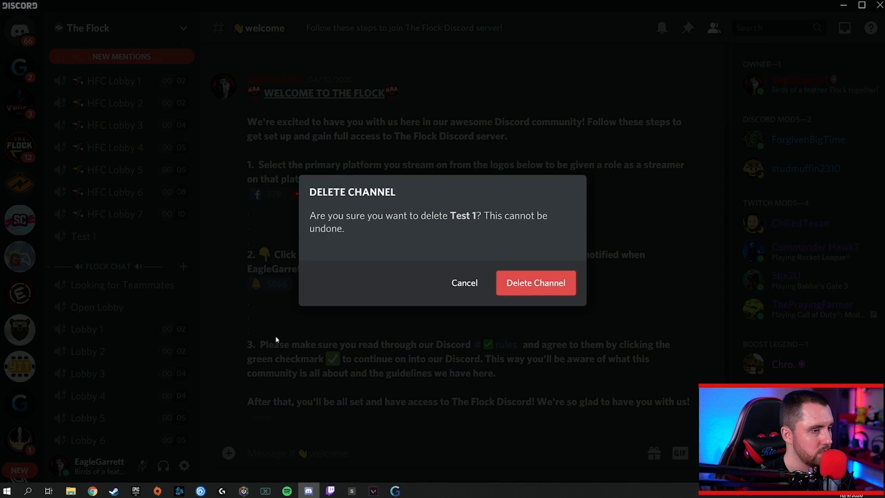
pyautogui.click(538, 283)
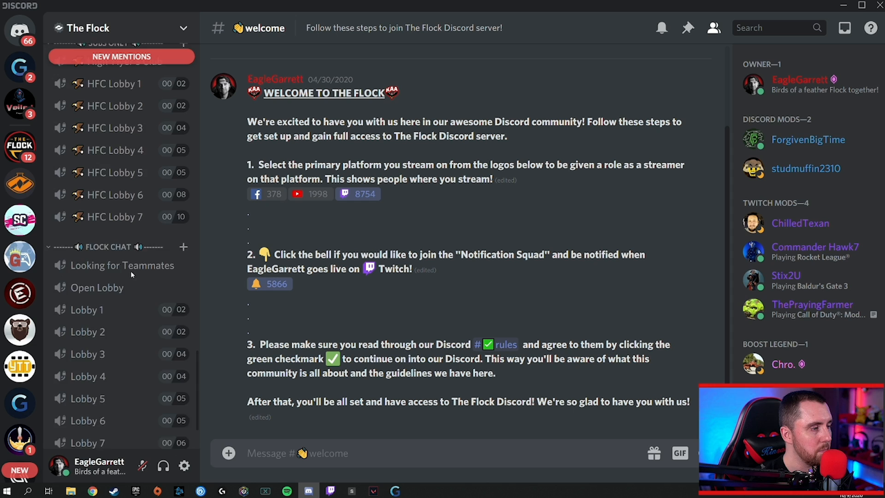
# Check whether the high-flyers-club channel's permissions are synced with the Message Boards category.
pyautogui.scroll(3, 131, 270)
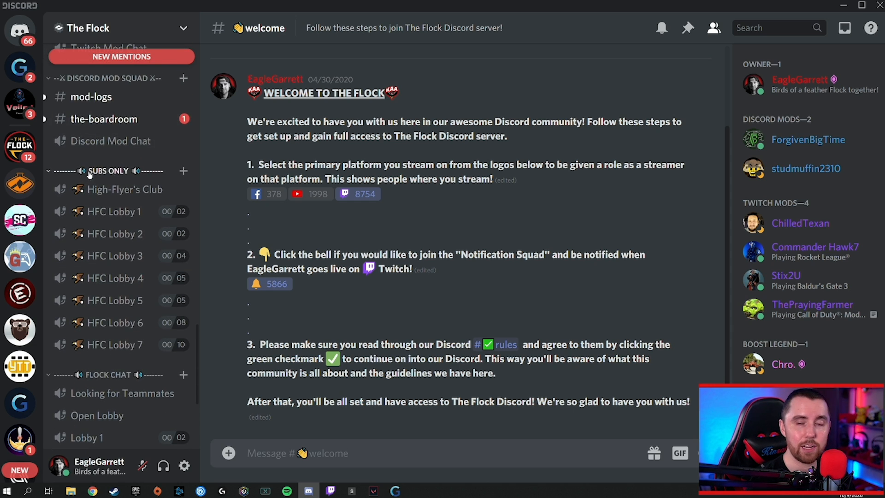
pyautogui.scroll(2, 103, 192)
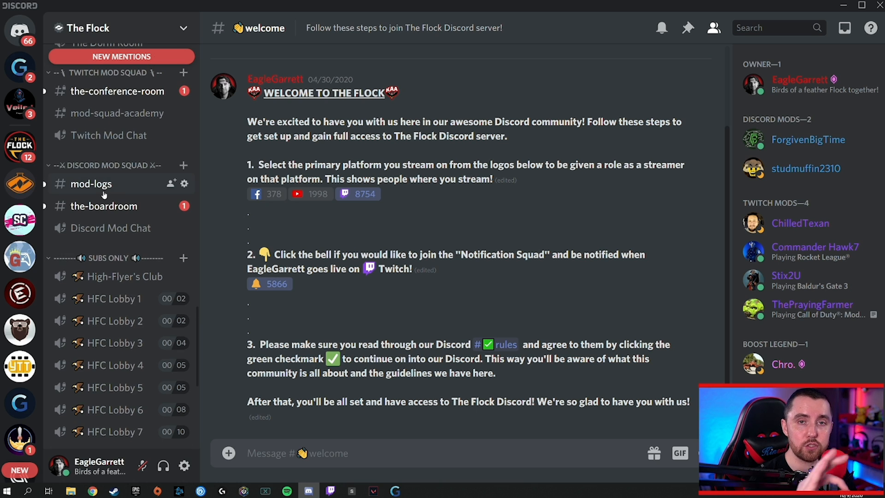
pyautogui.scroll(-1, 141, 233)
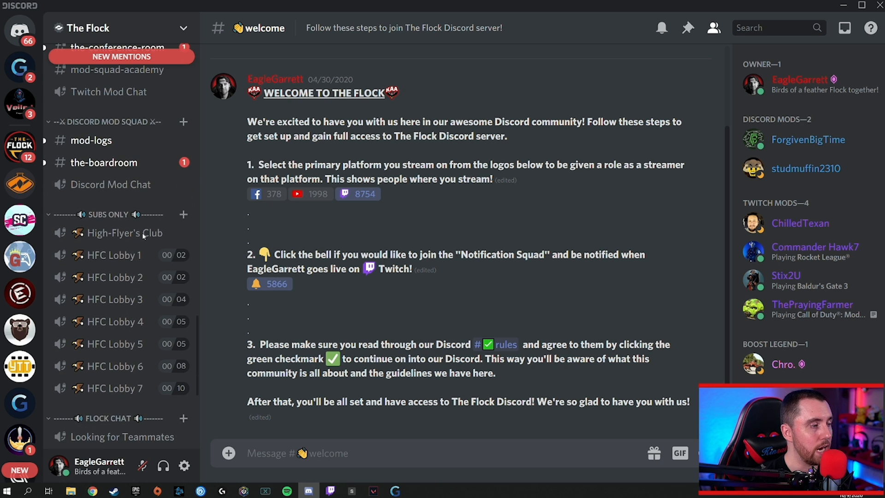
pyautogui.scroll(10, 128, 290)
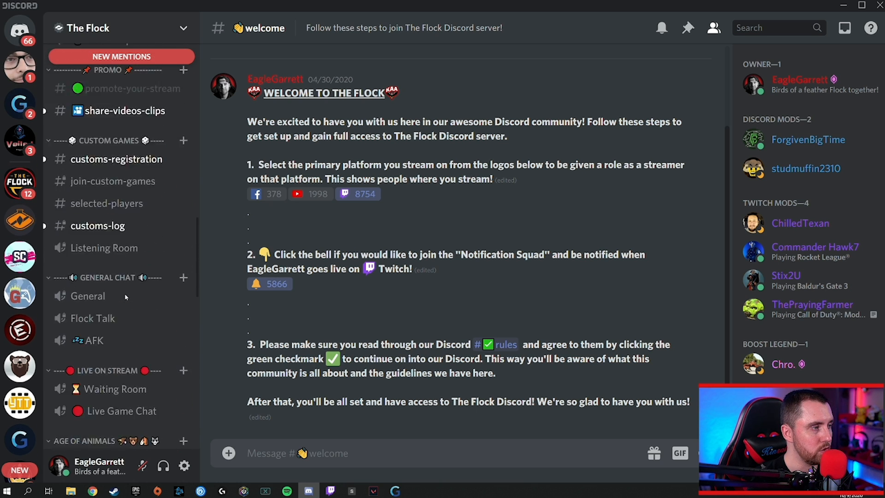
pyautogui.scroll(8, 126, 297)
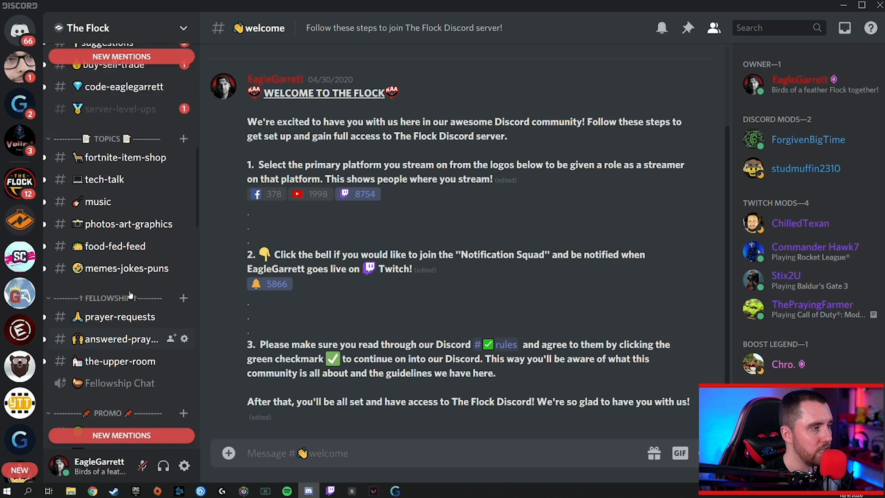
pyautogui.scroll(4, 129, 288)
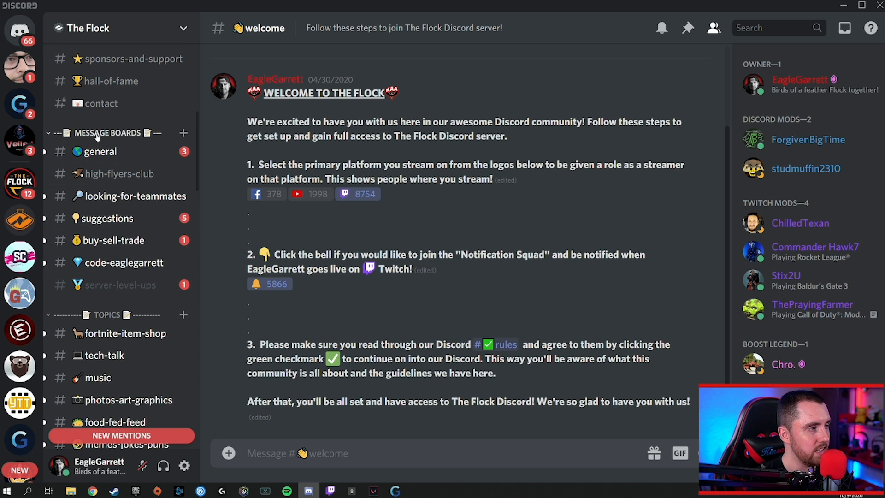
pyautogui.scroll(2, 123, 142)
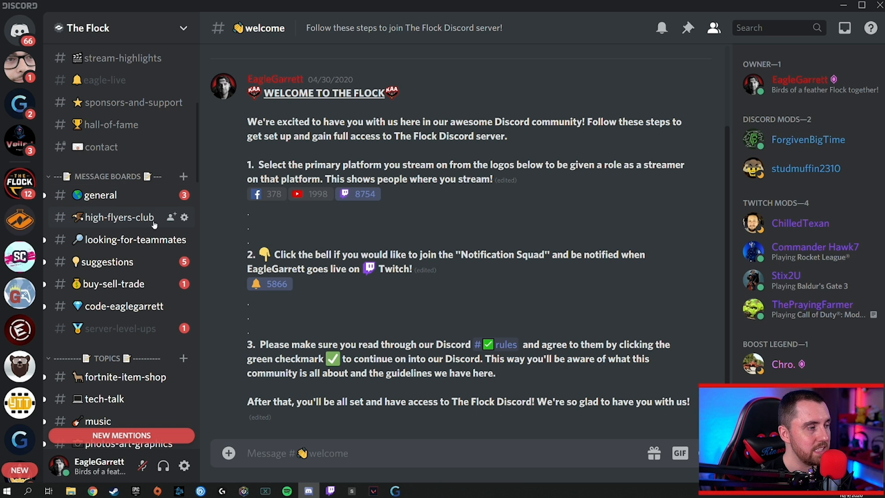
pyautogui.click(186, 217)
pyautogui.click(167, 101)
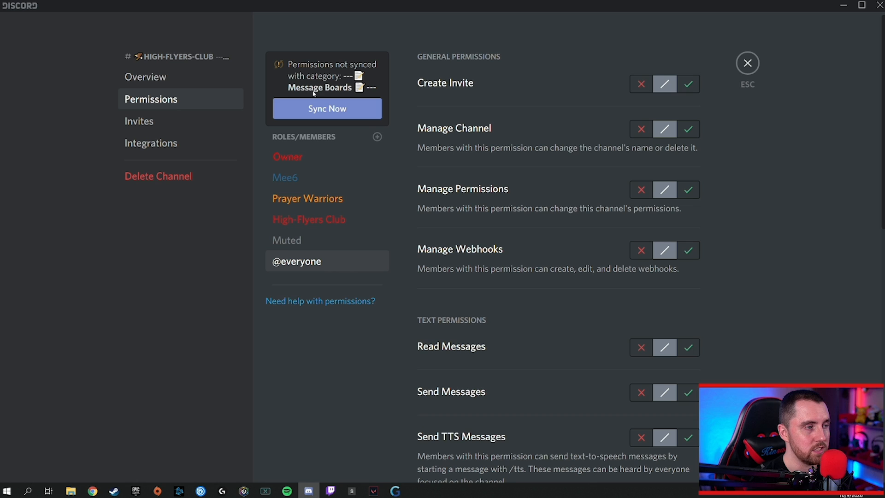
# Review the High-Flyers Club role's text permissions in the high-flyers-club channel, and close the channel settings.
pyautogui.click(330, 225)
pyautogui.scroll(-3, 658, 322)
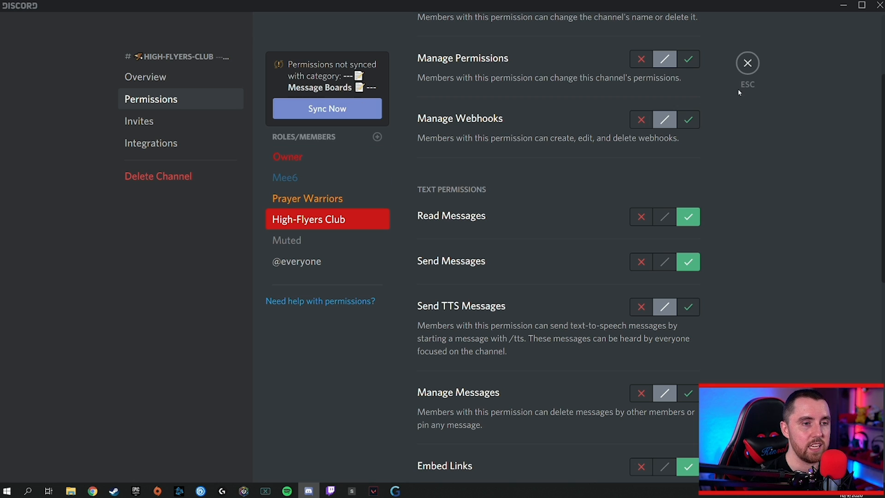
pyautogui.click(747, 63)
pyautogui.scroll(-1, 121, 182)
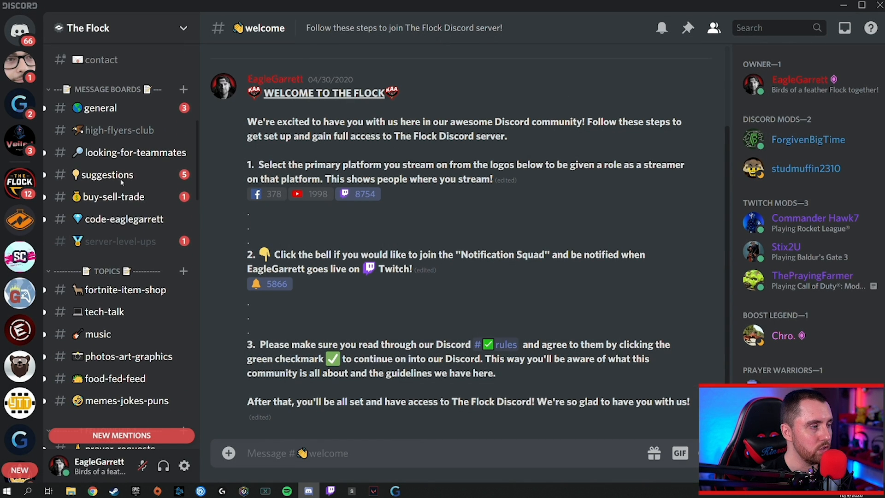
pyautogui.scroll(2, 122, 182)
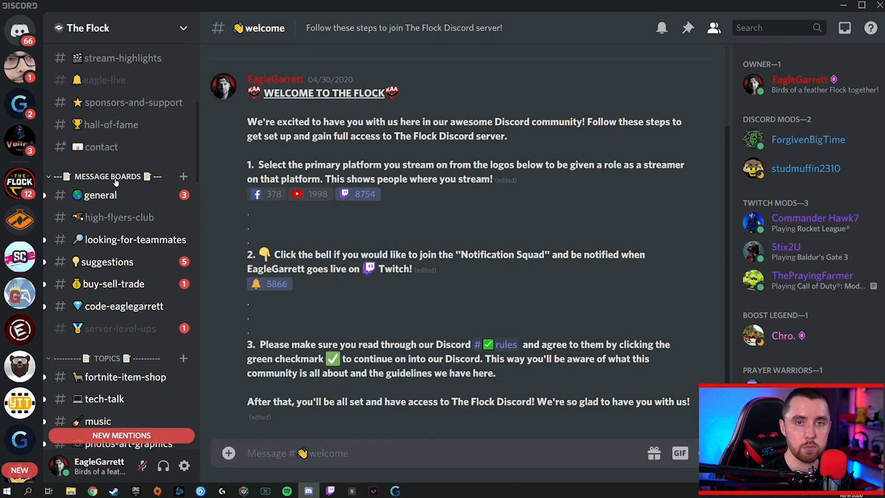
pyautogui.scroll(-10, 119, 207)
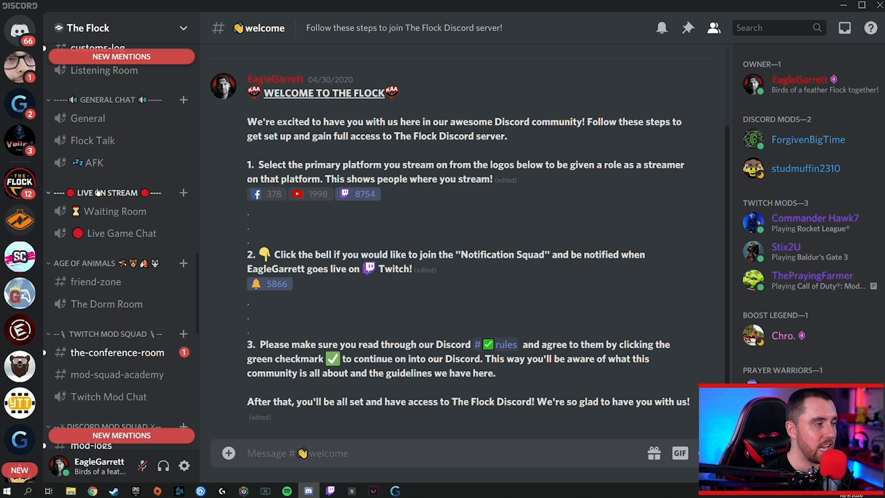
pyautogui.rightClick(105, 194)
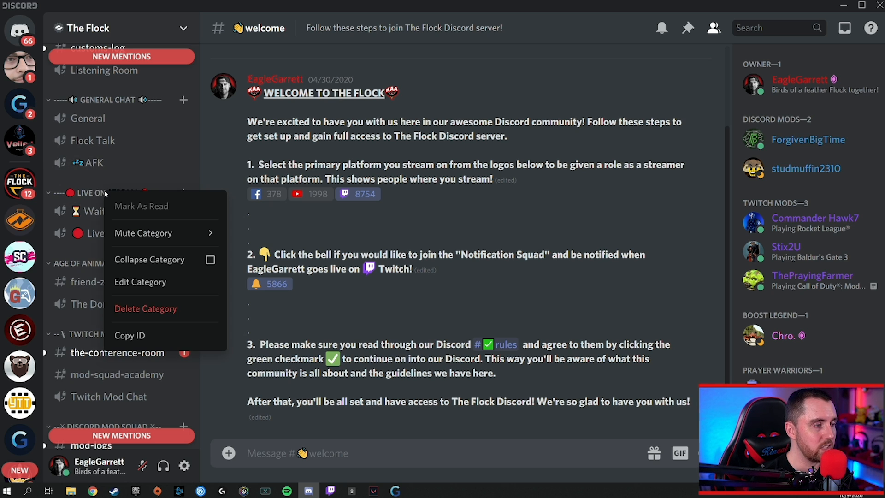
pyautogui.click(162, 280)
pyautogui.click(147, 99)
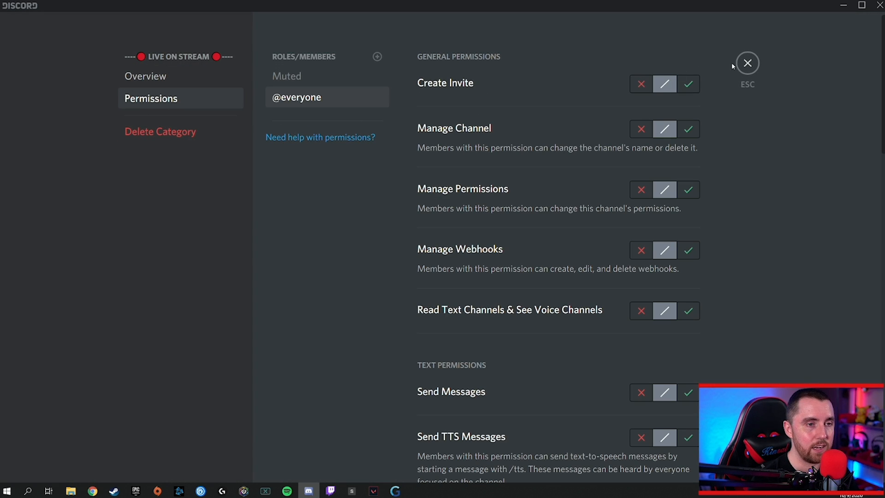
pyautogui.click(747, 63)
pyautogui.scroll(2, 134, 258)
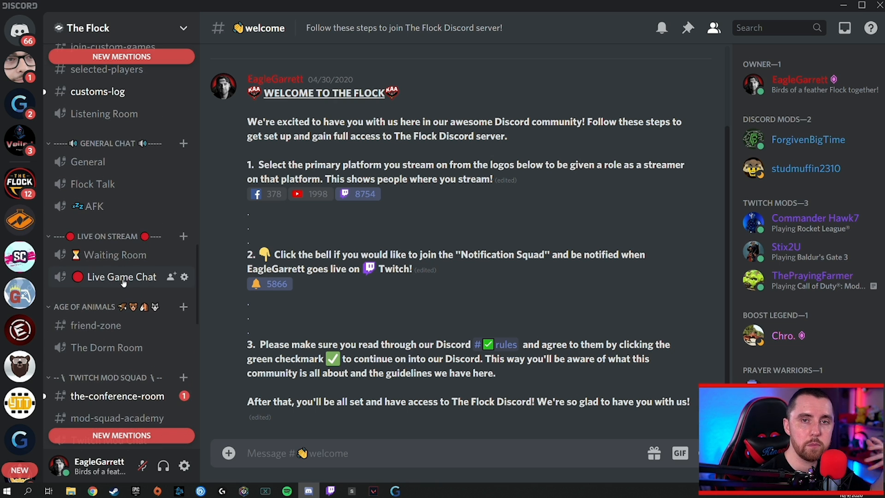
pyautogui.scroll(2, 124, 283)
pyautogui.scroll(2, 123, 282)
pyautogui.scroll(-5, 119, 231)
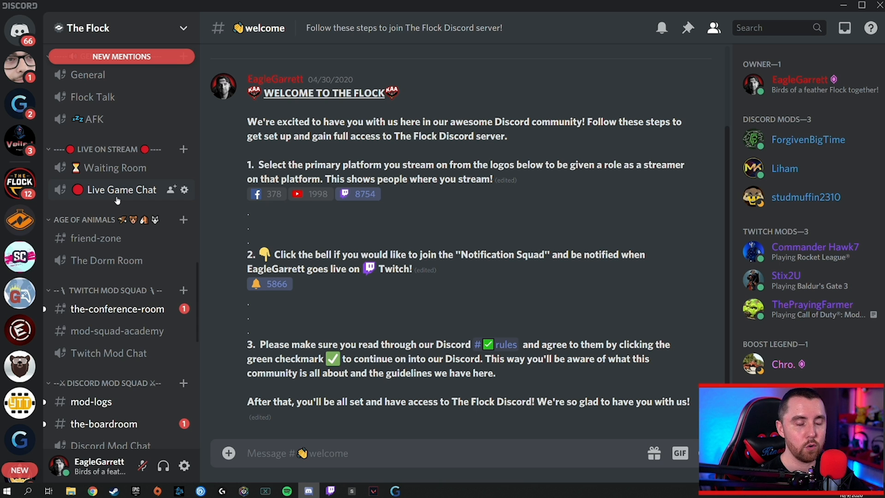
# Preview The Flock server as the High-Flyers Club role from the server's role settings, and exit the preview and the settings.
pyautogui.rightClick(21, 183)
pyautogui.moveTo(81, 301)
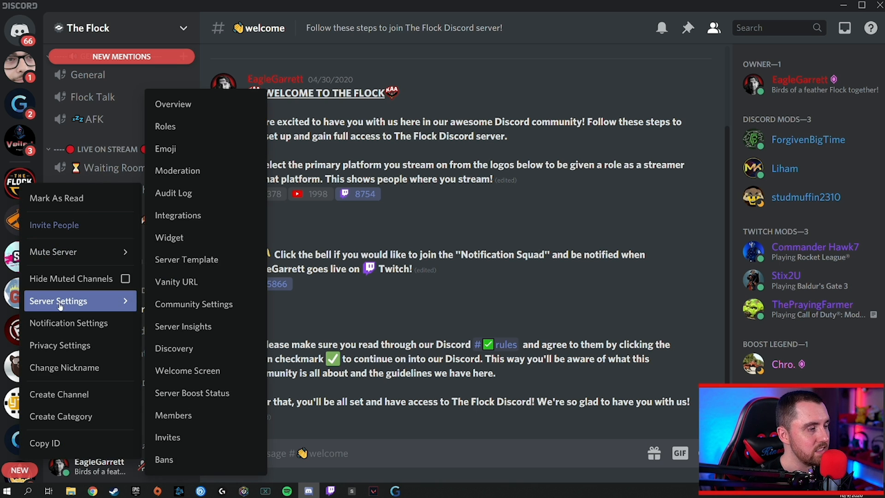
pyautogui.click(199, 126)
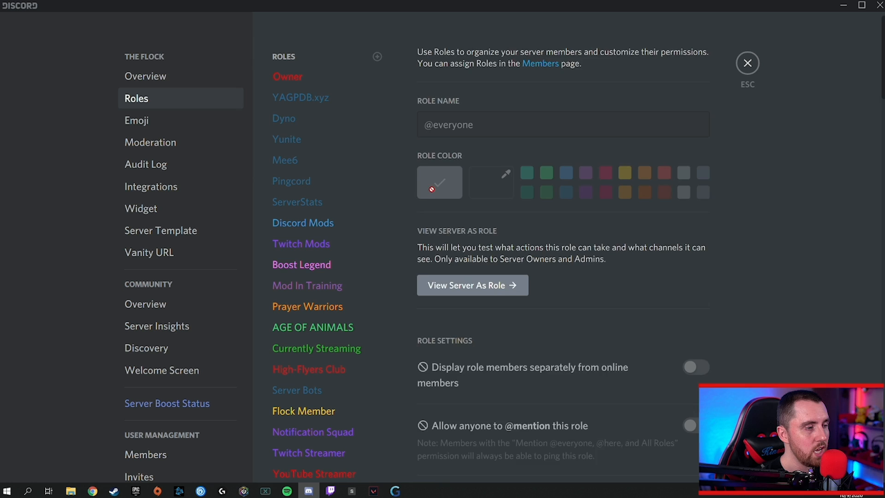
pyautogui.scroll(-2, 279, 247)
pyautogui.scroll(-2, 280, 247)
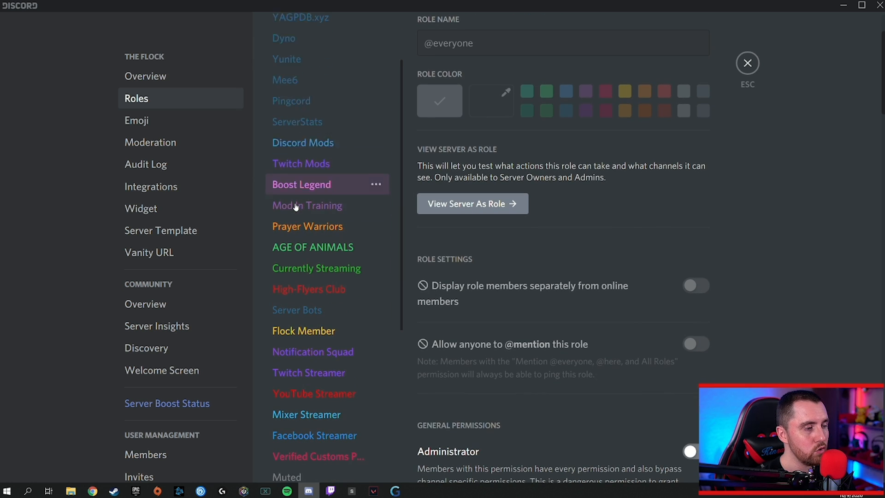
pyautogui.click(307, 285)
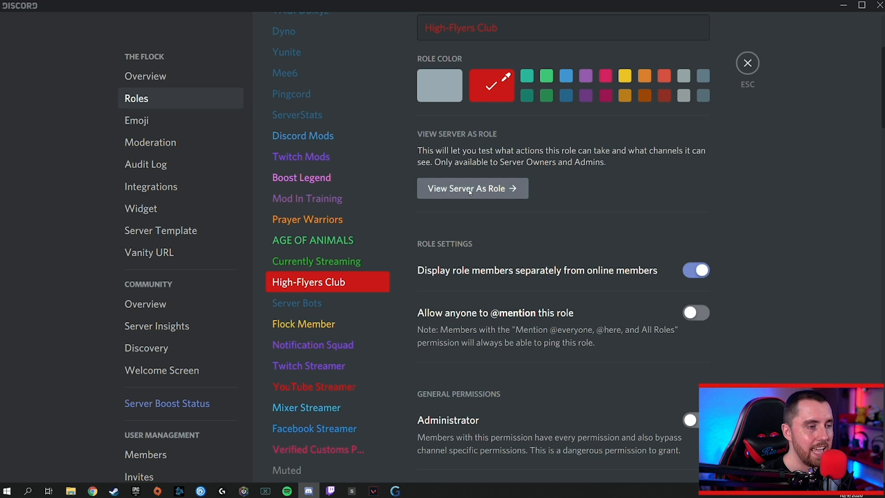
pyautogui.click(470, 191)
pyautogui.scroll(3, 126, 254)
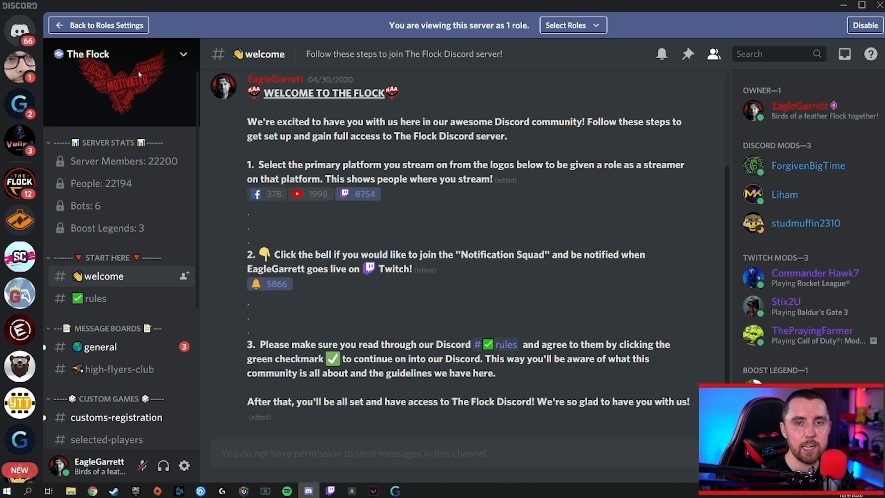
pyautogui.click(98, 26)
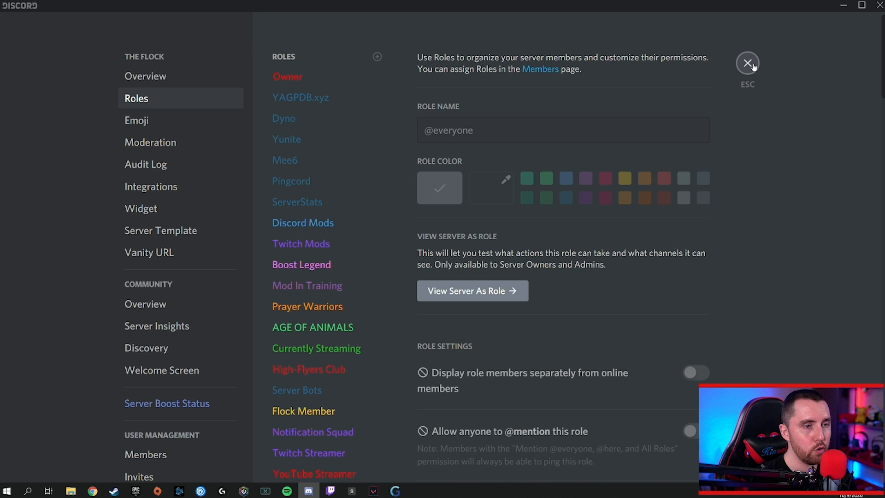
pyautogui.click(748, 64)
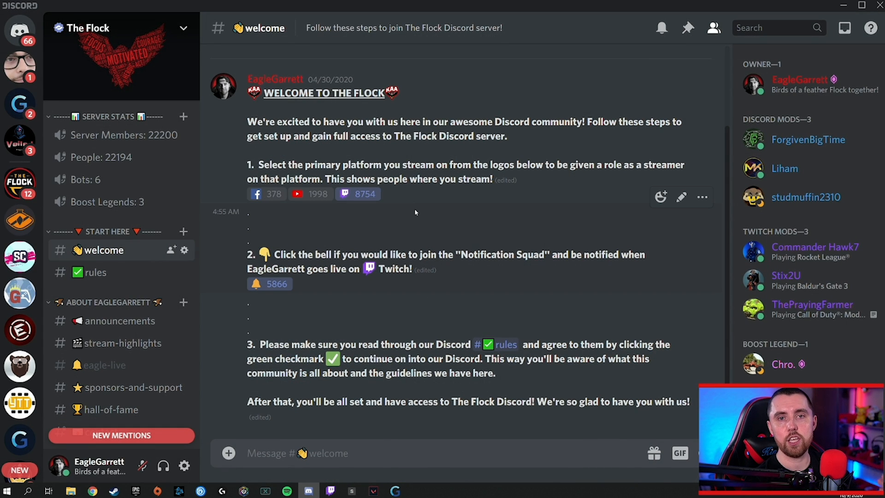